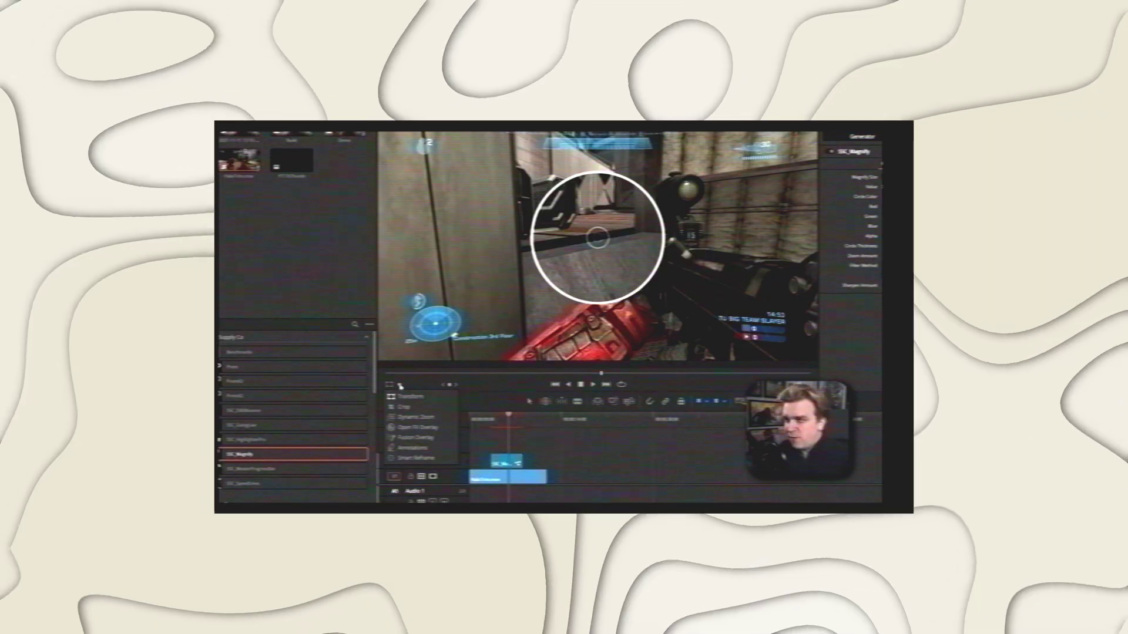
click(414, 438)
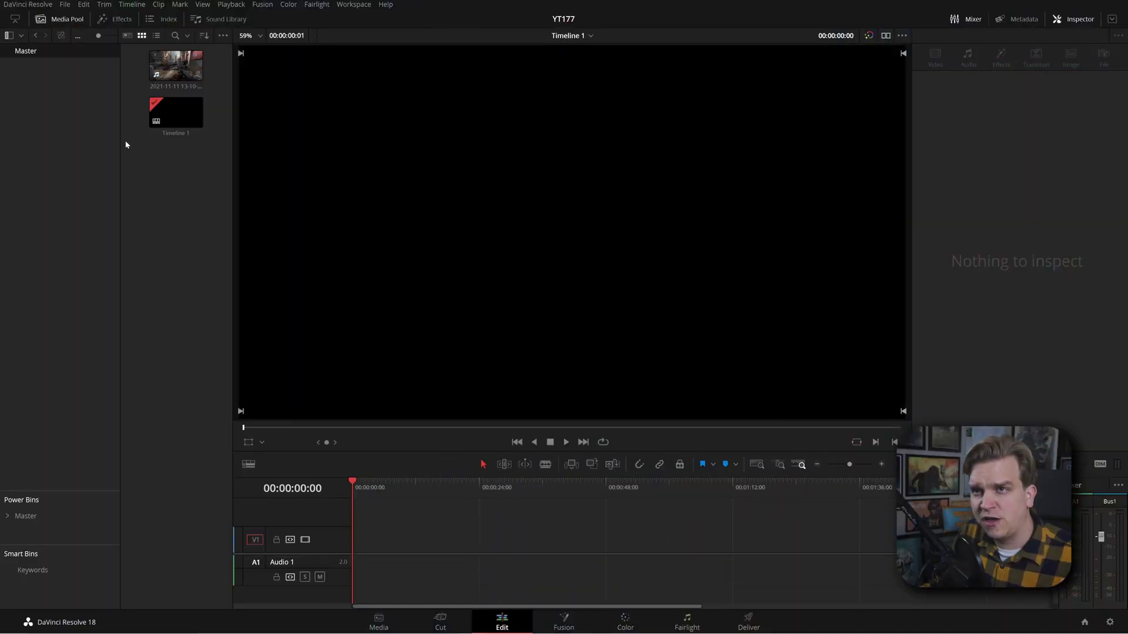
- Place the gameplay clip at the start of the timeline and open it in Fusion at 00:00:03:03
drag(175, 64, 352, 559)
drag(377, 487, 368, 487)
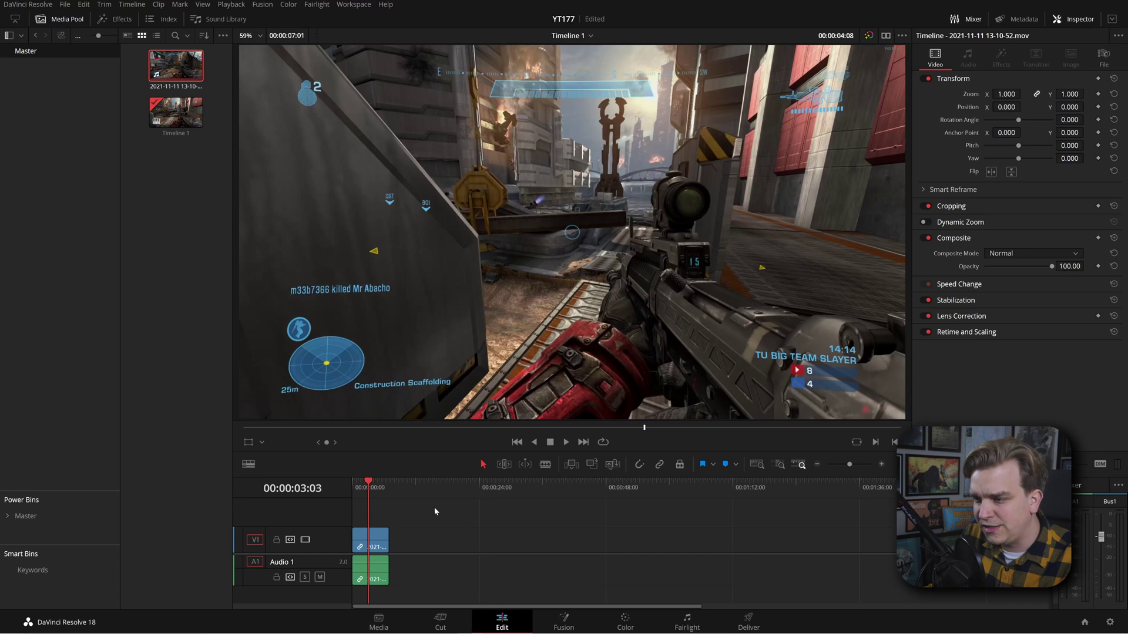
click(571, 622)
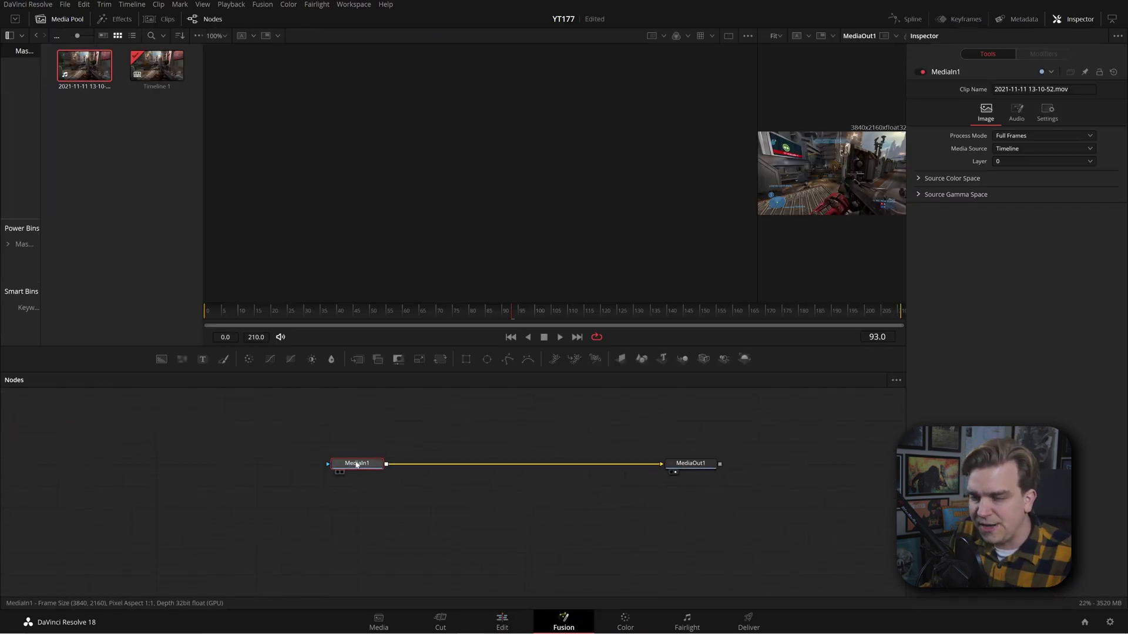
- Move MediaOut1 farther from MediaIn1 and insert a Transform node directly after MediaIn1
drag(757, 231, 580, 234)
drag(709, 471, 809, 471)
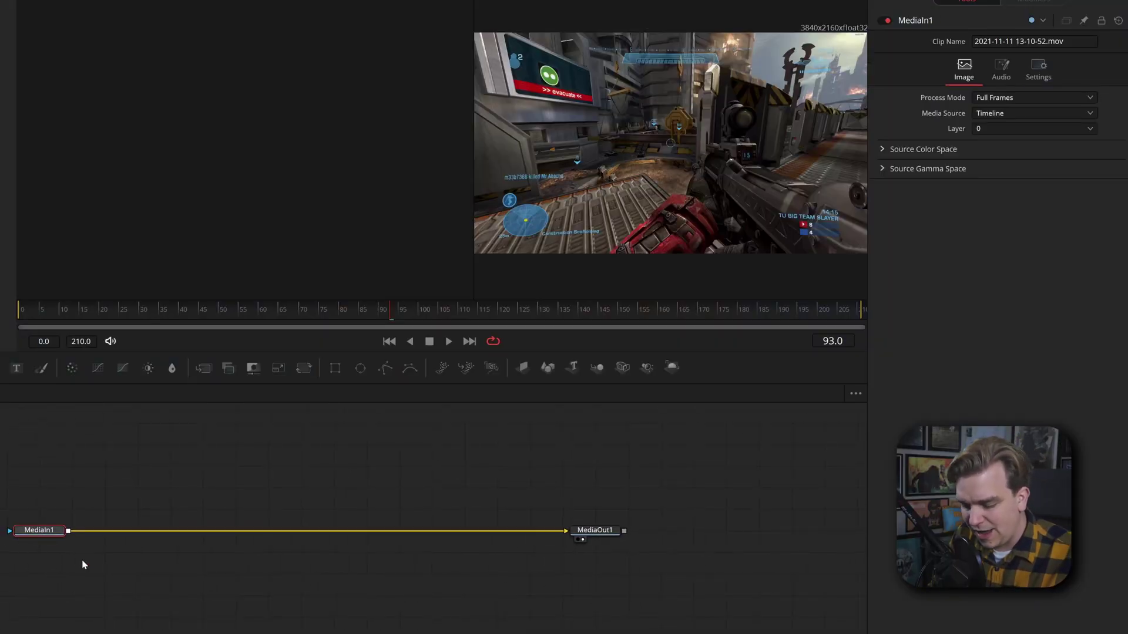
key(shift+space)
text(xf)
key(Return)
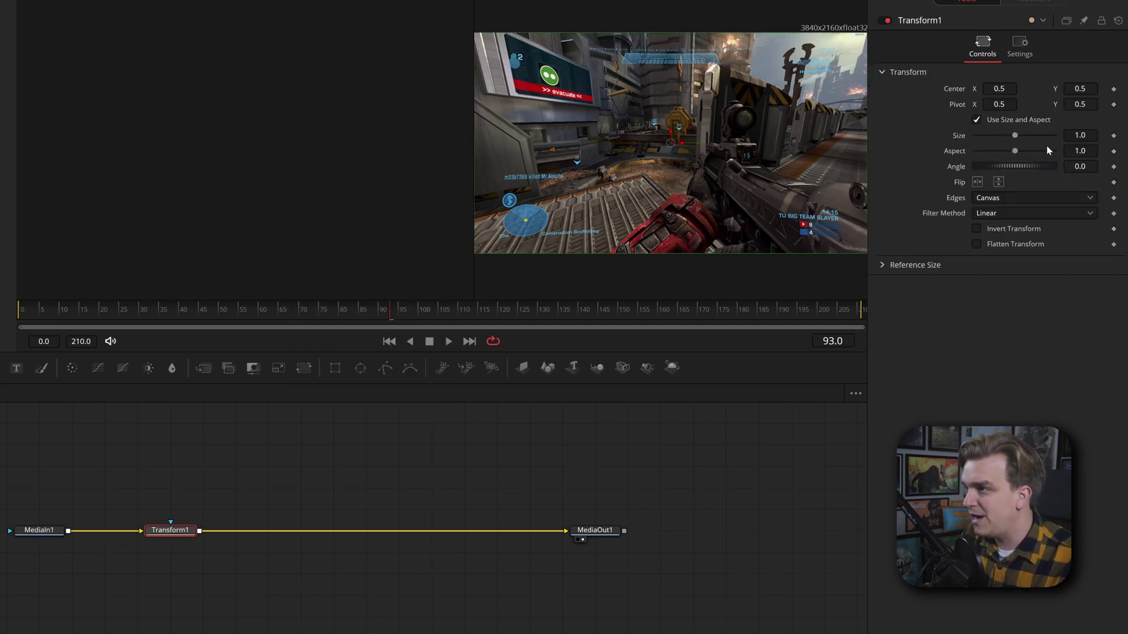
- Set the Transform node's size to 1.3 and show its output in the second viewer
drag(1079, 135, 1110, 135)
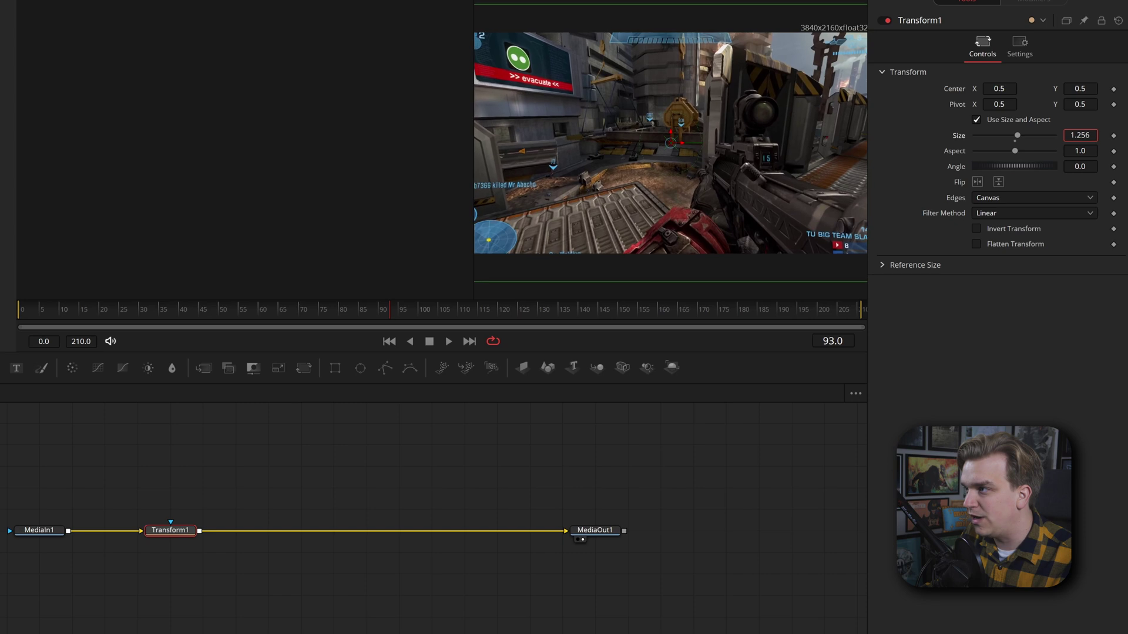
key(Return)
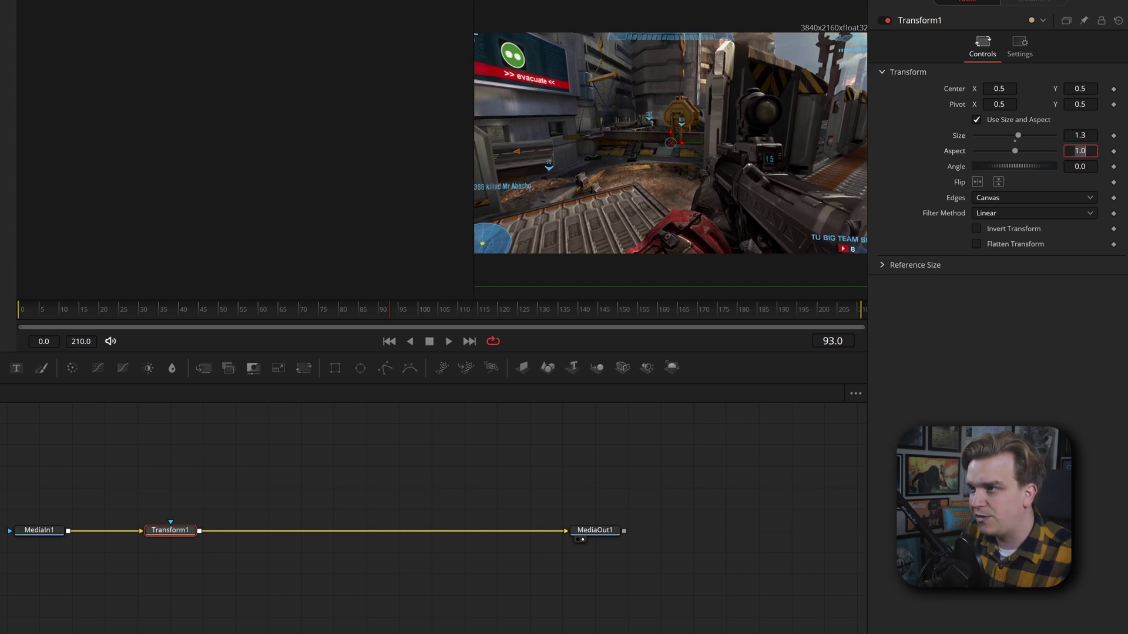
click(675, 386)
scroll(689, 148, down, 2)
scroll(689, 149, down, 1)
drag(686, 150, 667, 150)
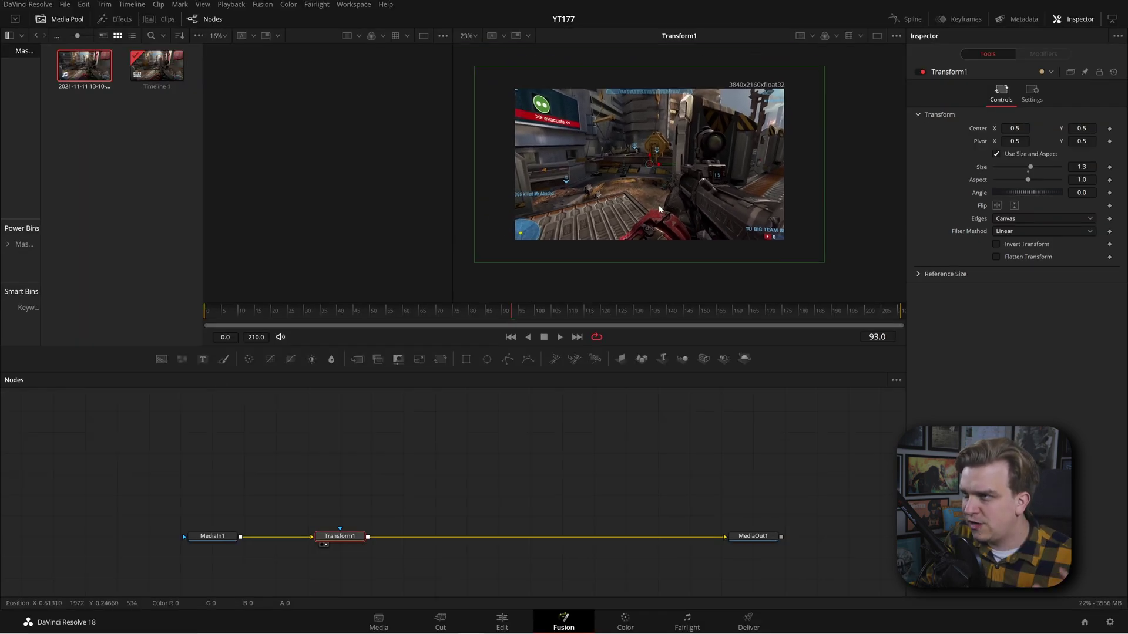
scroll(669, 204, up, 2)
drag(405, 466, 427, 462)
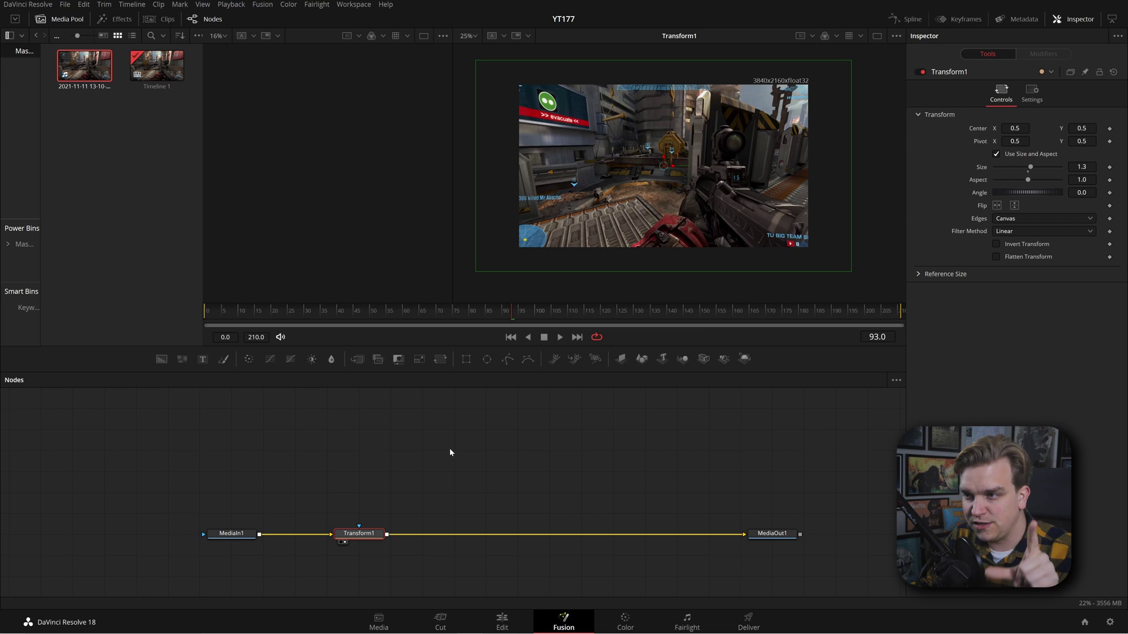
- Add an unconnected Rectangle mask node above Transform1 and show it in the second viewer
scroll(450, 453, up, 4)
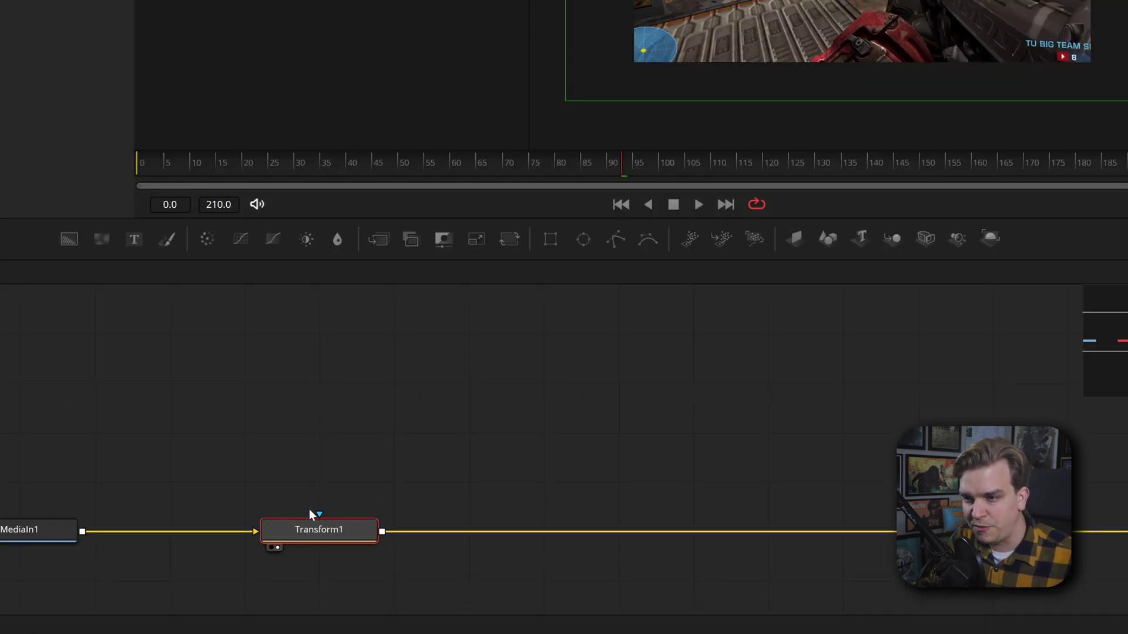
drag(418, 408, 249, 403)
drag(337, 388, 404, 384)
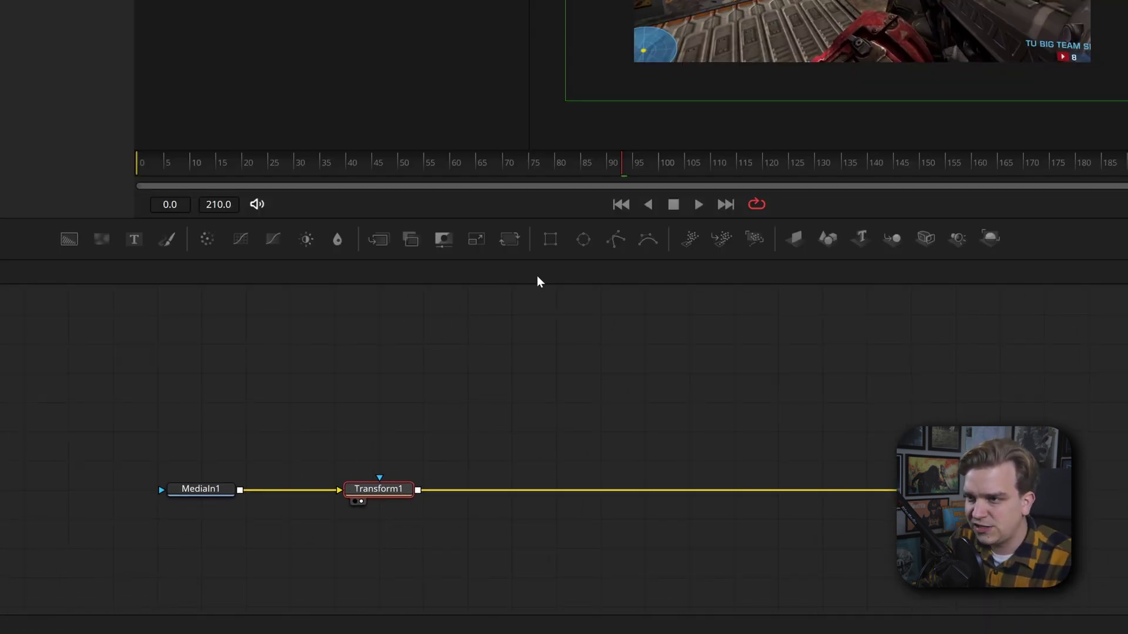
click(552, 243)
drag(394, 450, 412, 382)
drag(474, 448, 549, 466)
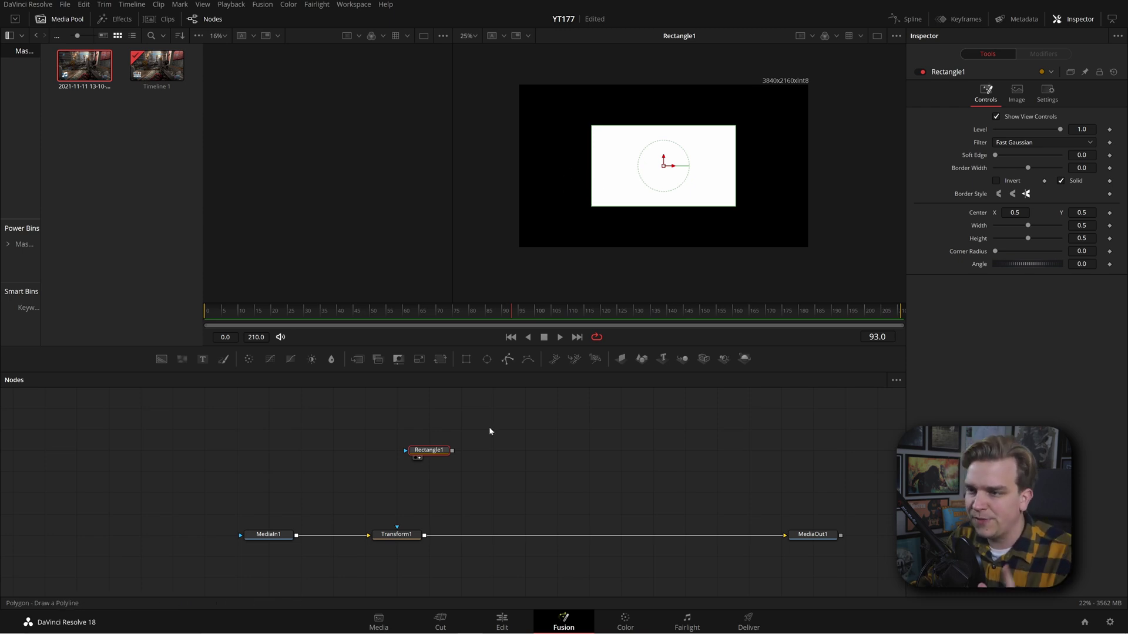
- Connect Rectangle1 to Transform1's effect mask and show Transform1 in the second viewer to check the masked zoom
drag(401, 522, 398, 531)
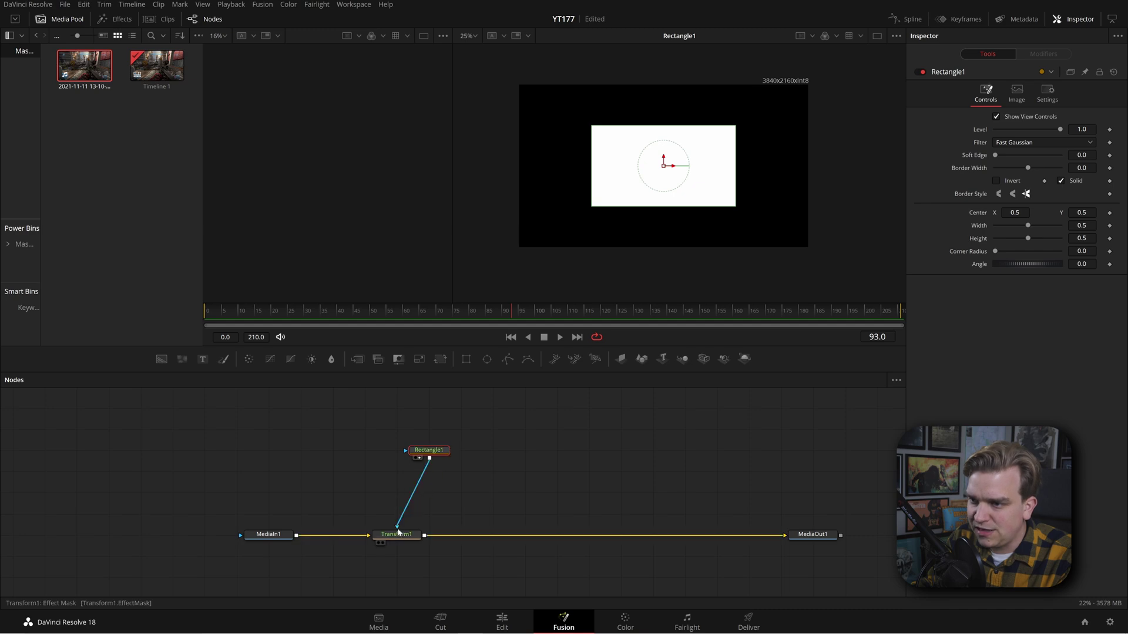
click(397, 536)
key(2)
scroll(658, 232, up, 3)
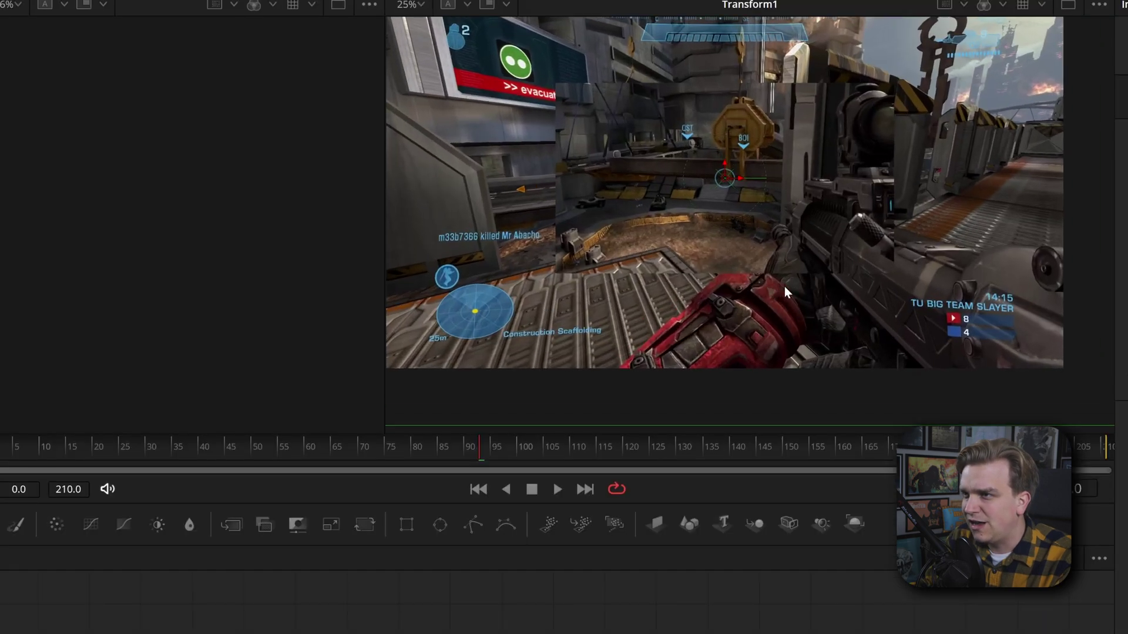
drag(536, 175, 507, 231)
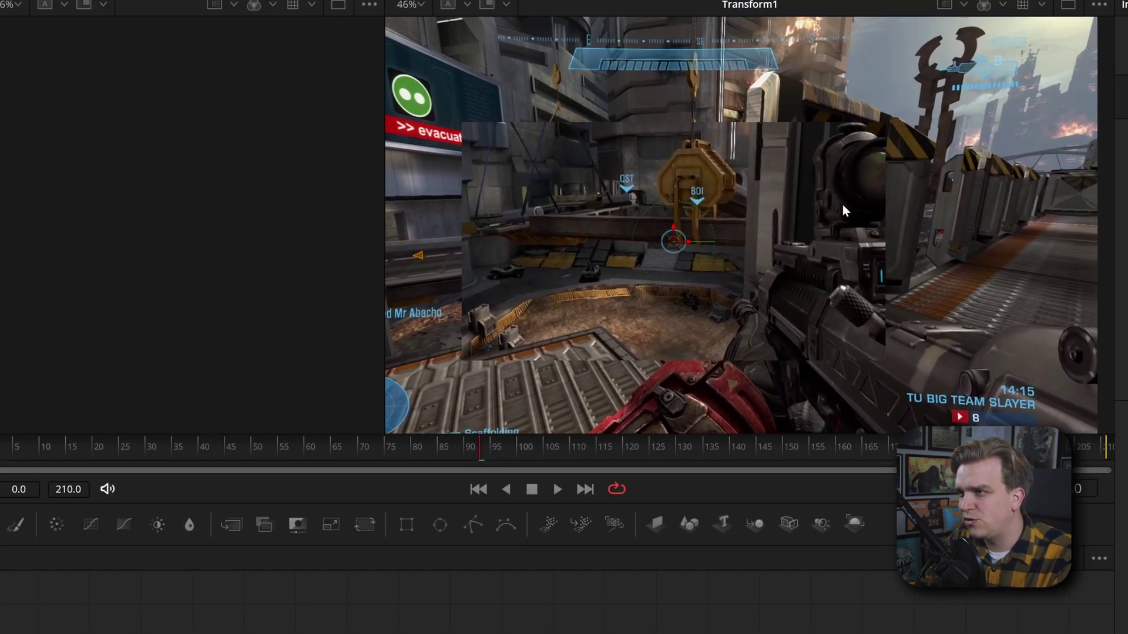
scroll(507, 347, down, 4)
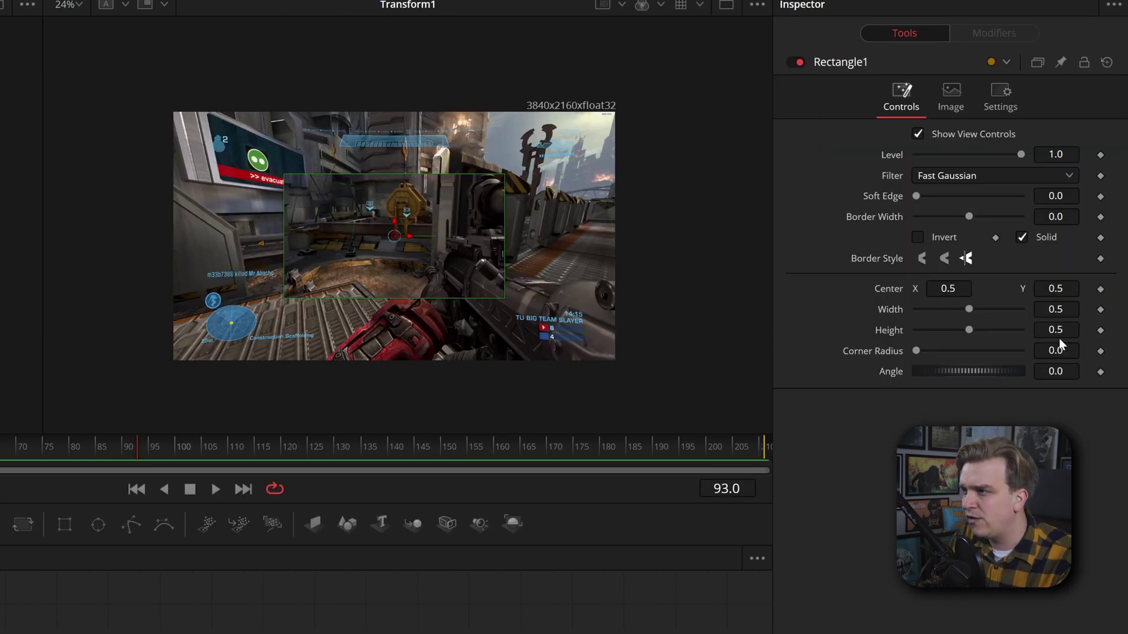
- Narrow the rectangle mask by setting its width to about 0.274
drag(969, 309, 1005, 309)
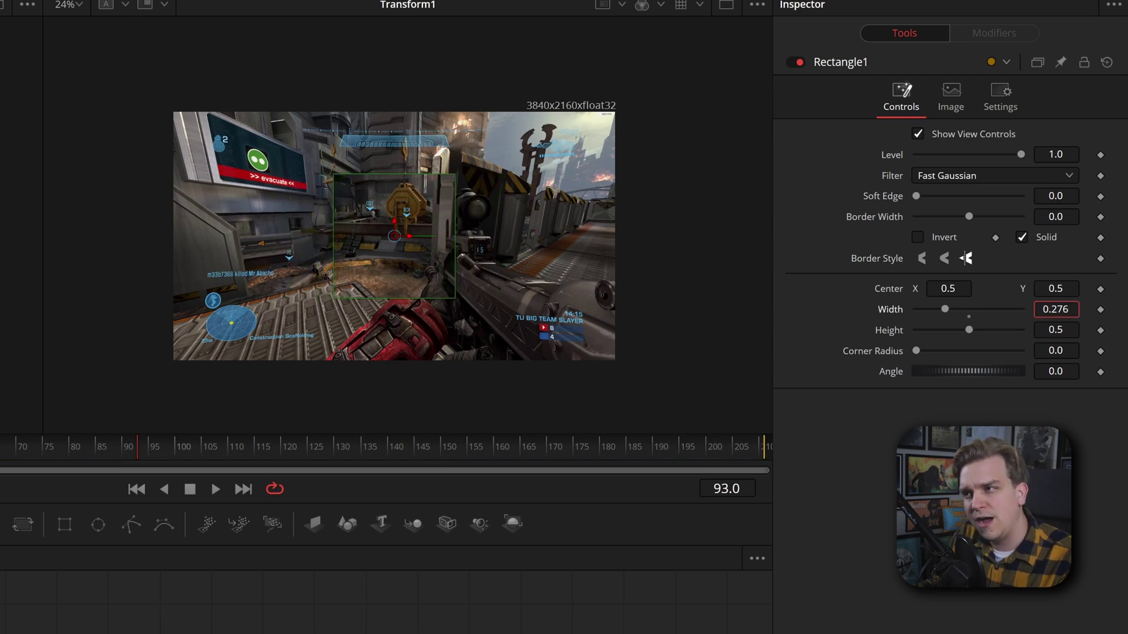
scroll(471, 294, up, 2)
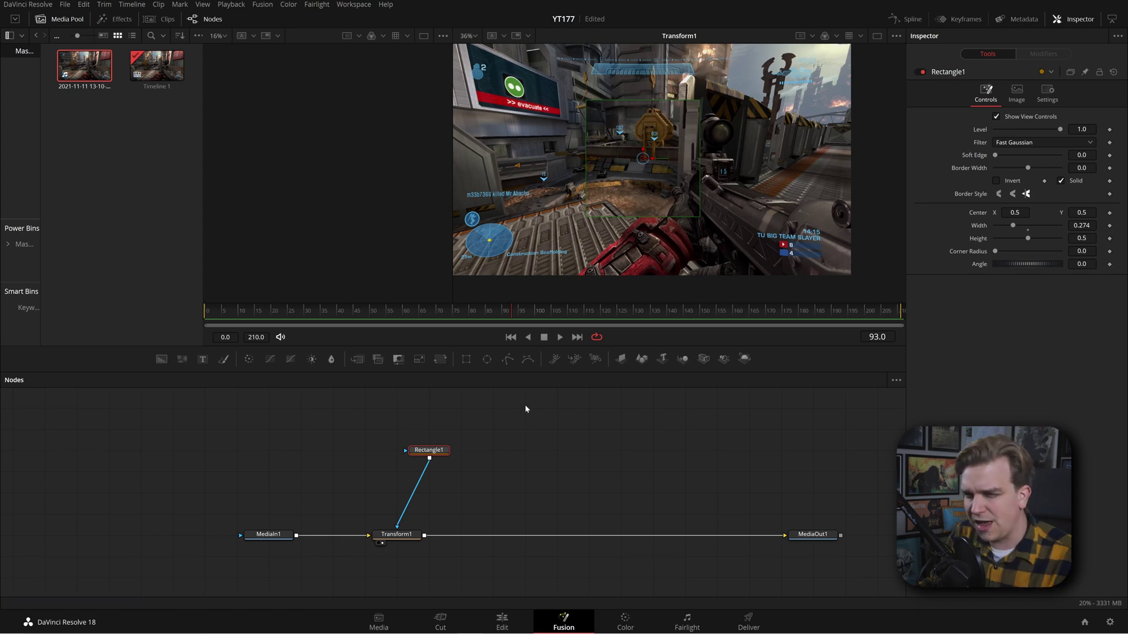
scroll(495, 453, down, 3)
scroll(505, 448, up, 2)
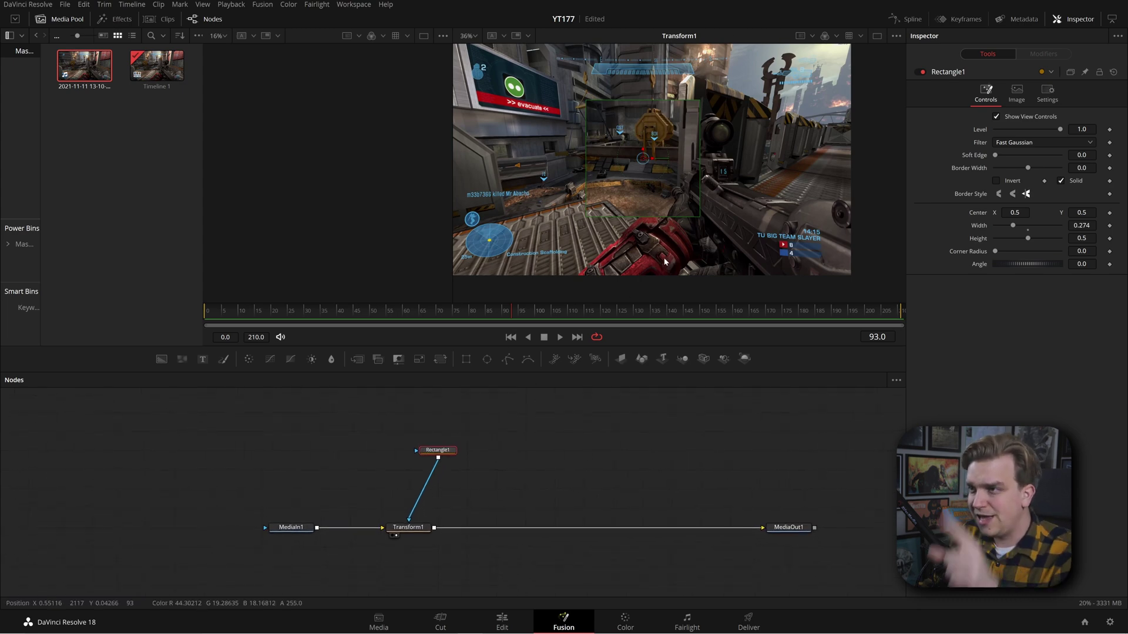
scroll(665, 262, down, 1)
- Line up the Rectangle1 node straight above Transform1 to make room in the node graph
click(496, 453)
scroll(500, 453, up, 2)
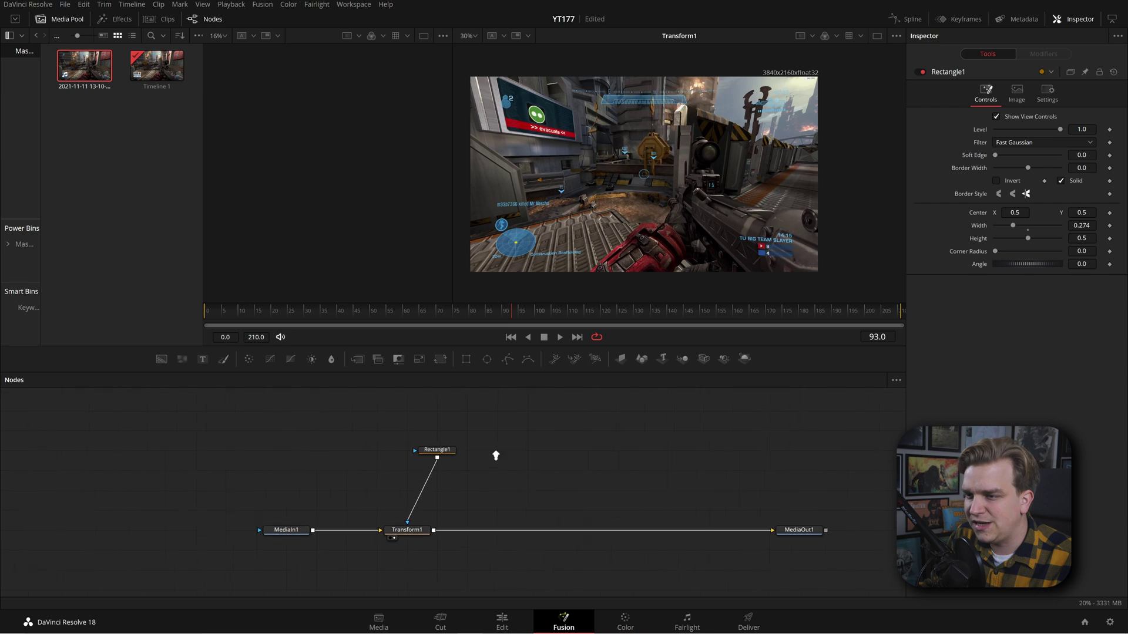
drag(476, 438, 441, 414)
click(516, 442)
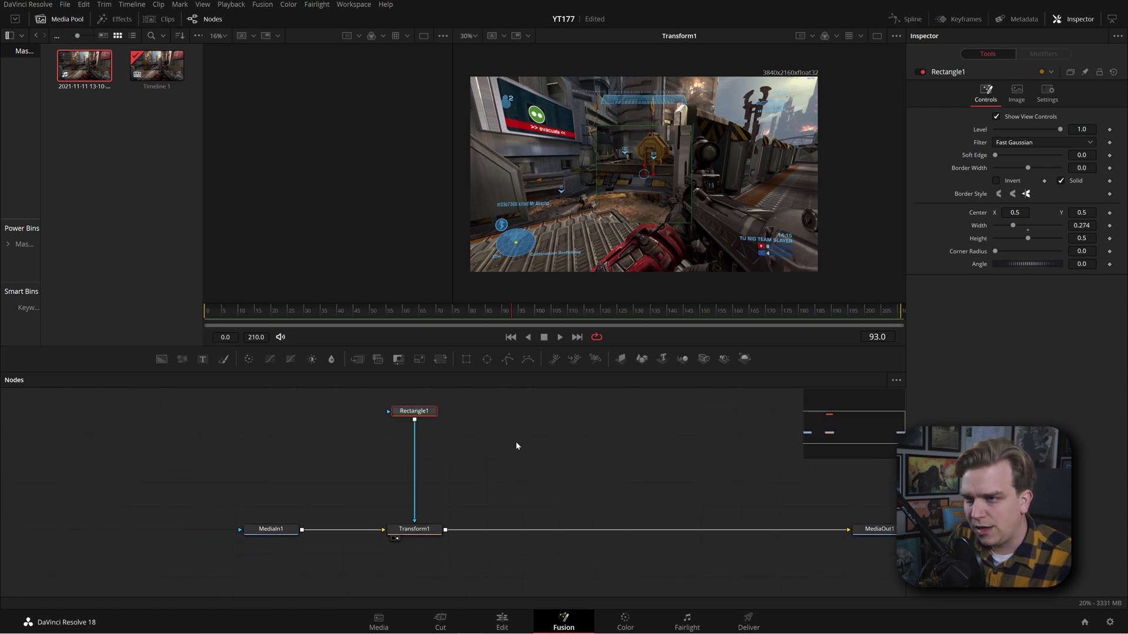
scroll(520, 449, up, 1)
drag(523, 471, 525, 467)
scroll(480, 464, up, 1)
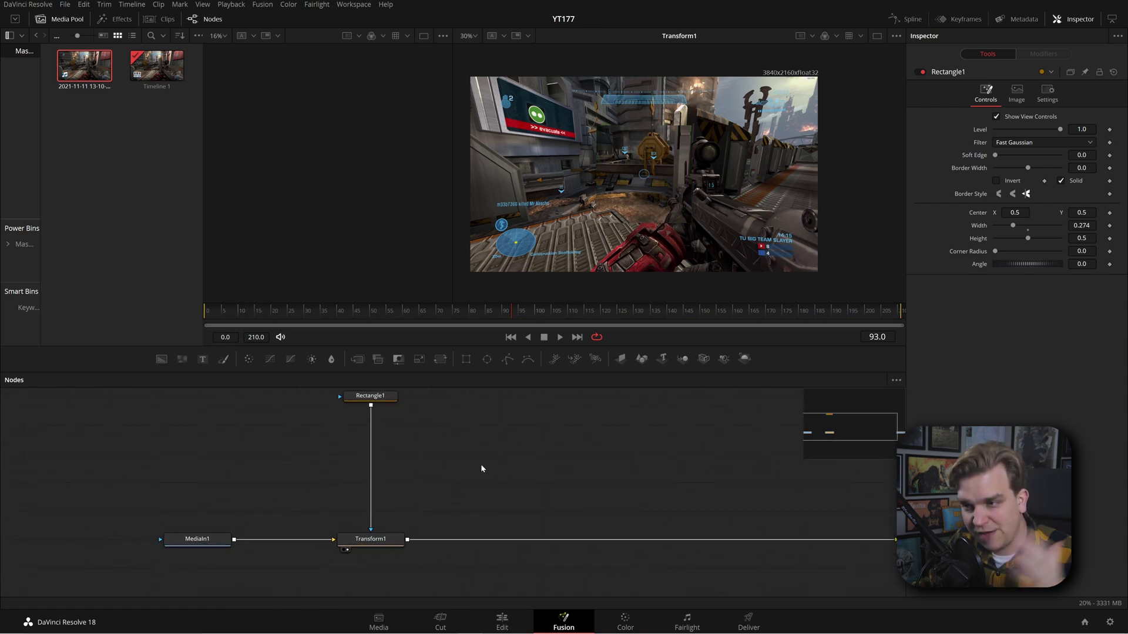
- Add a Background node beside Rectangle1 and set its color to white with red, green and blue at 255
scroll(481, 464, down, 2)
drag(451, 450, 334, 455)
scroll(364, 441, up, 3)
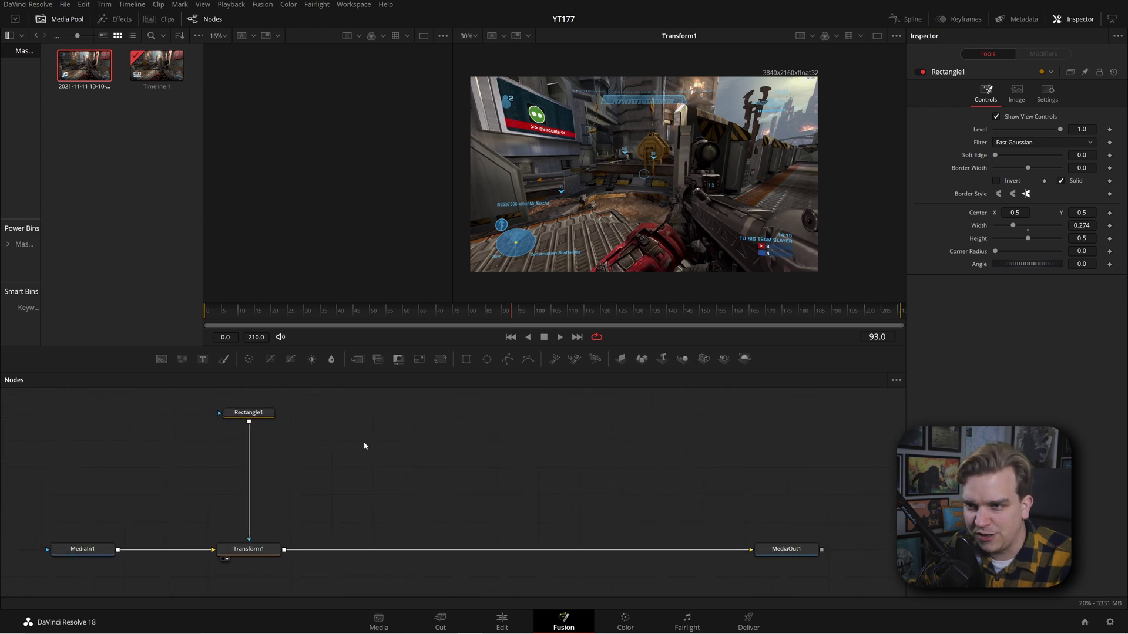
click(161, 359)
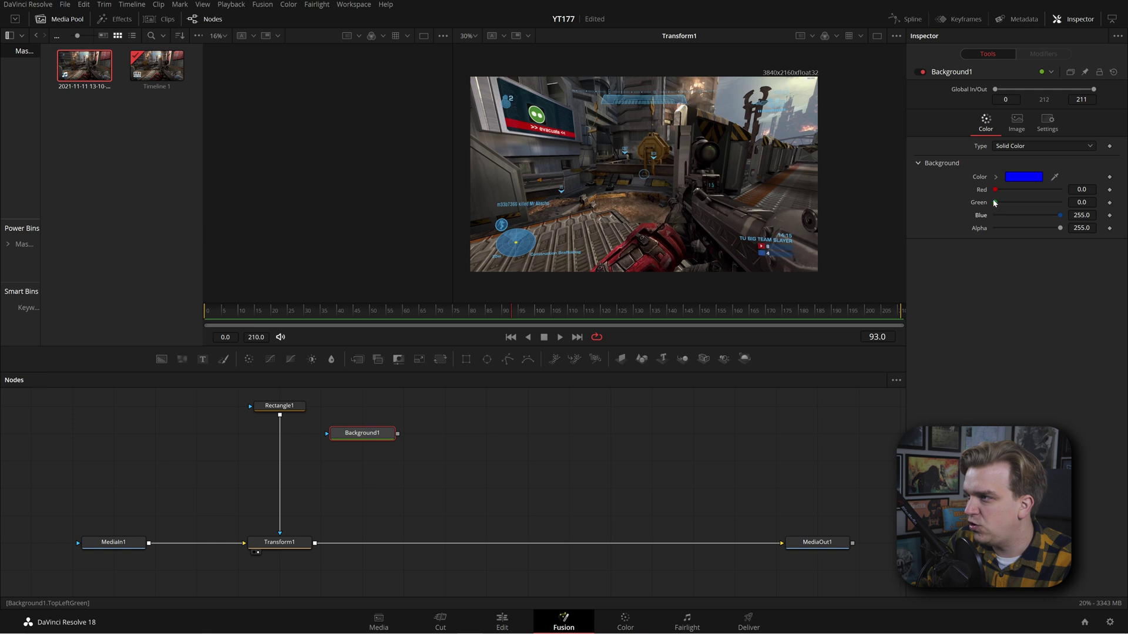
scroll(452, 461, down, 2)
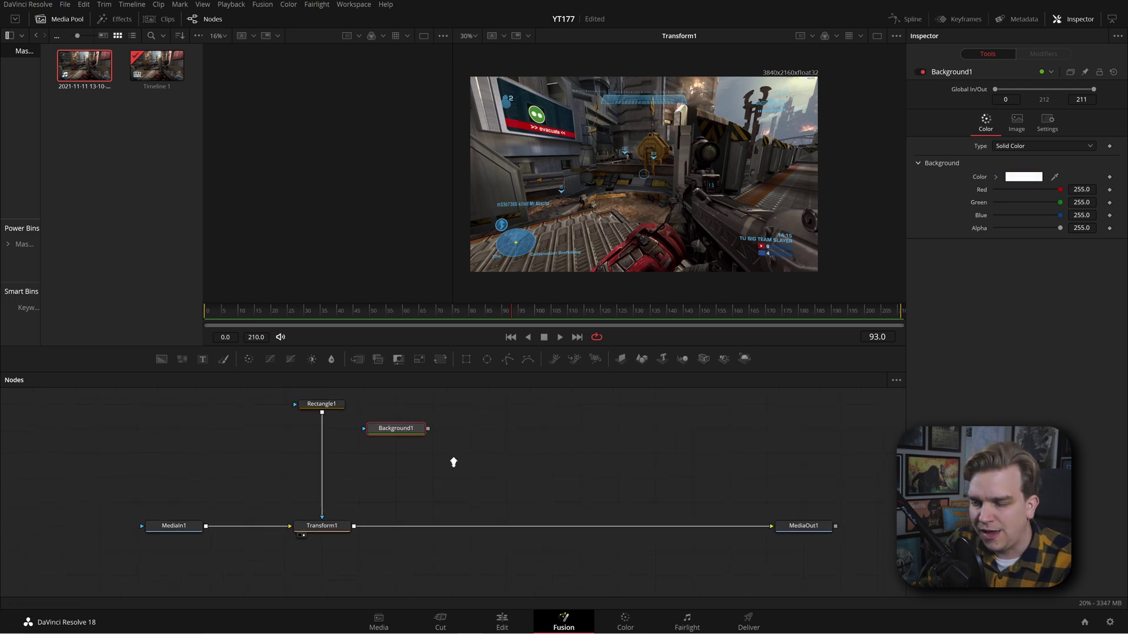
scroll(471, 458, up, 2)
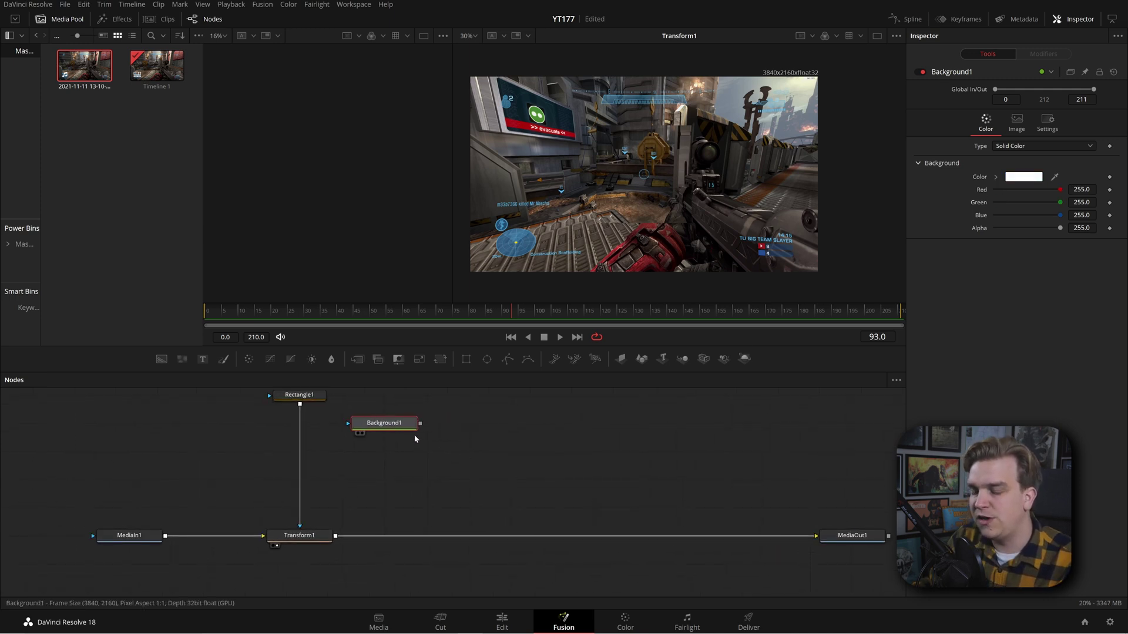
scroll(435, 466, up, 1)
scroll(433, 466, down, 1)
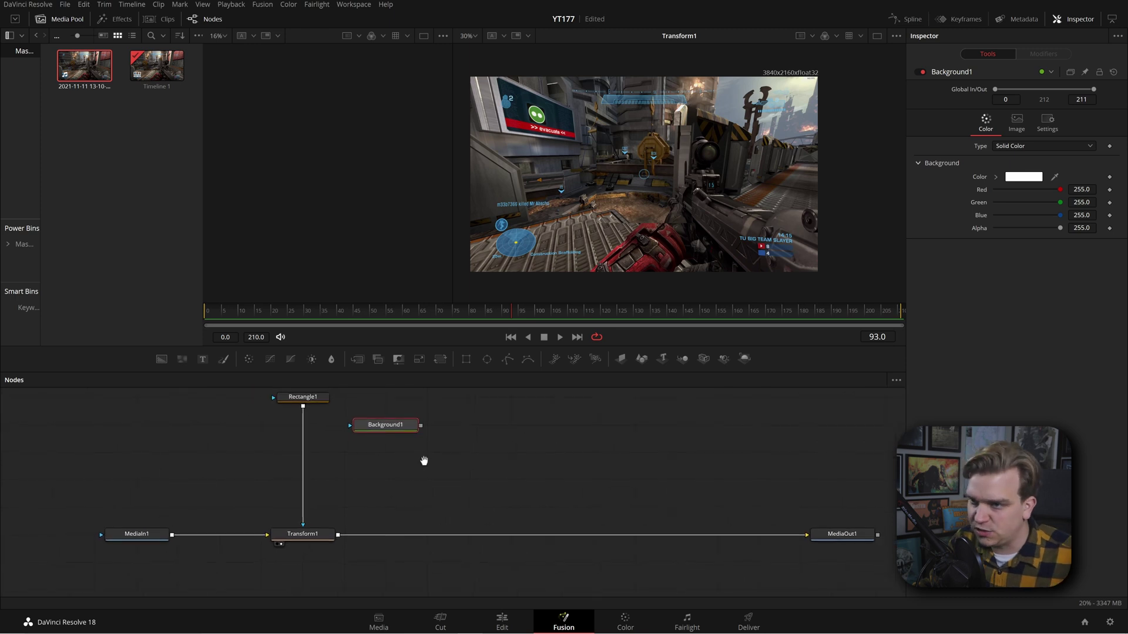
- Paste an instance of Rectangle1 and place it level with the original, above Background1
drag(424, 460, 445, 509)
click(332, 447)
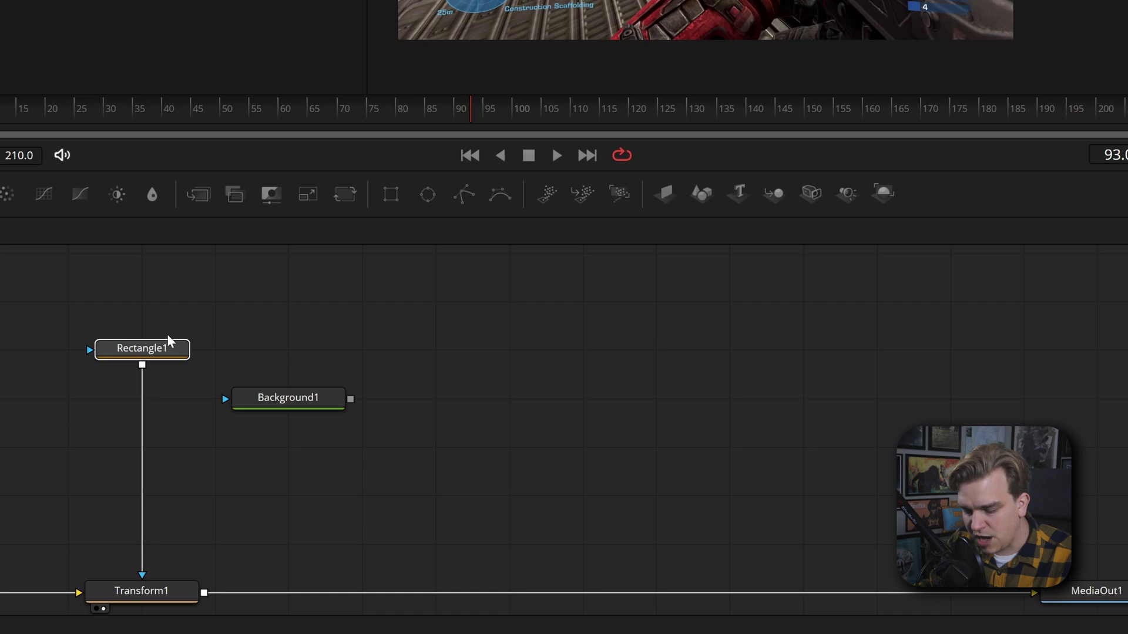
key(ctrl+shift+v)
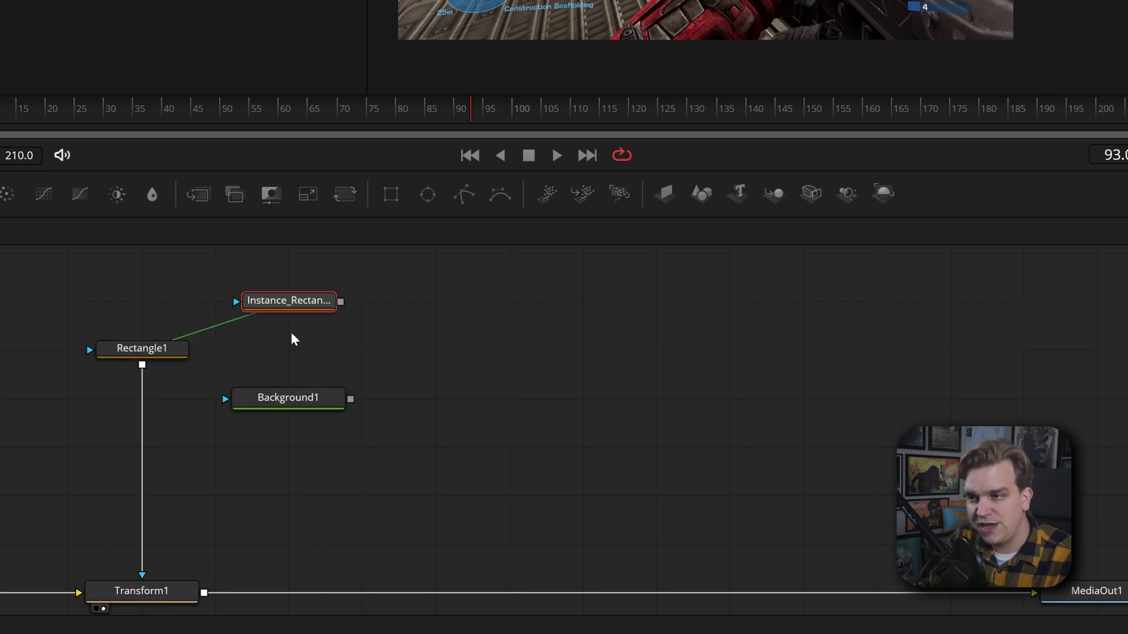
drag(294, 300, 294, 349)
scroll(361, 348, up, 3)
drag(433, 368, 577, 364)
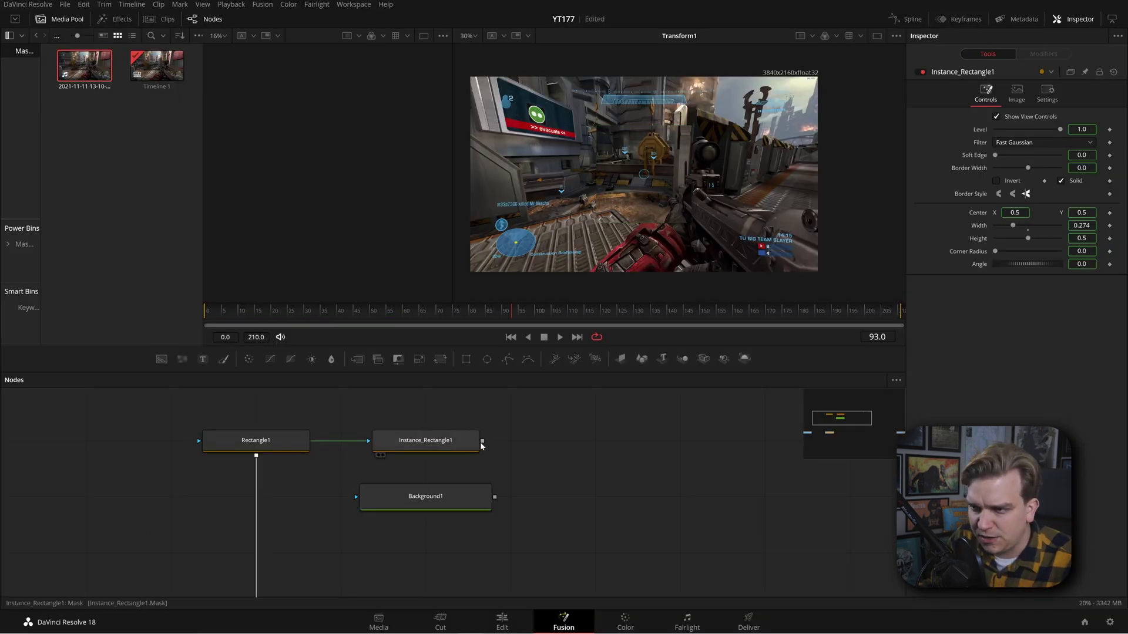
- Mask Background1 with the instanced rectangle and show Background1 in the second viewer
drag(481, 447, 383, 473)
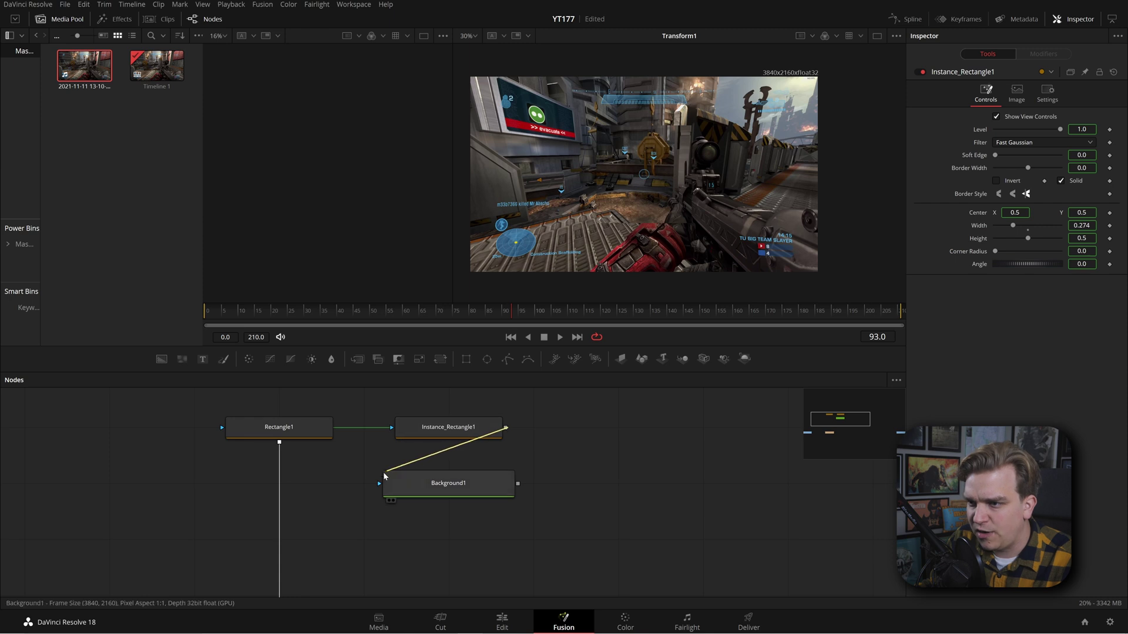
click(393, 485)
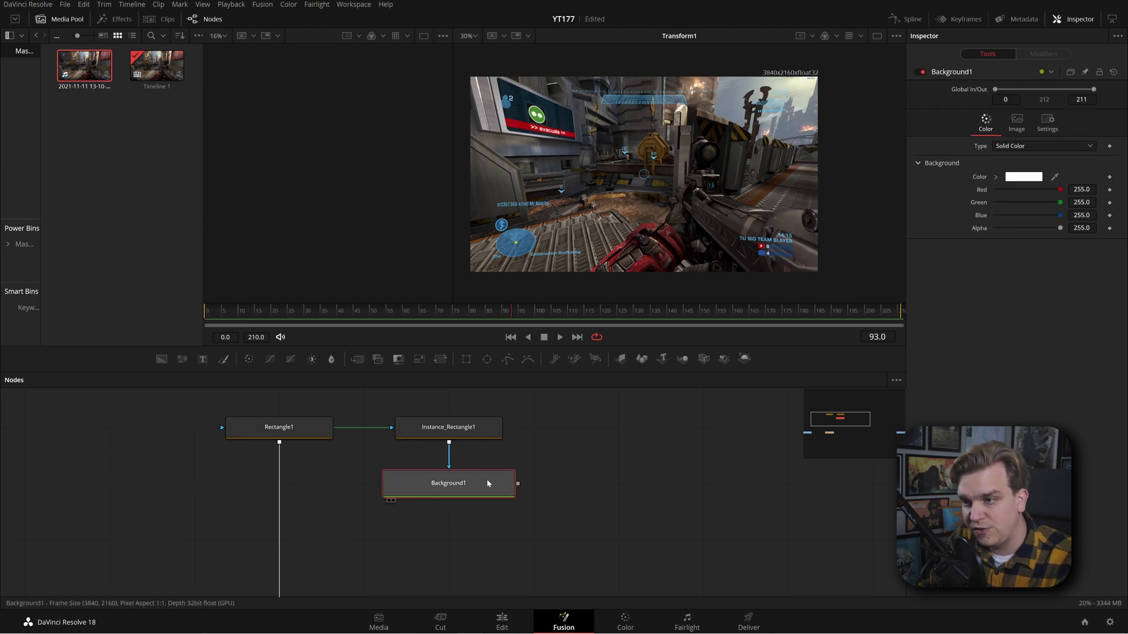
drag(487, 484, 549, 170)
scroll(658, 228, down, 3)
scroll(652, 229, up, 4)
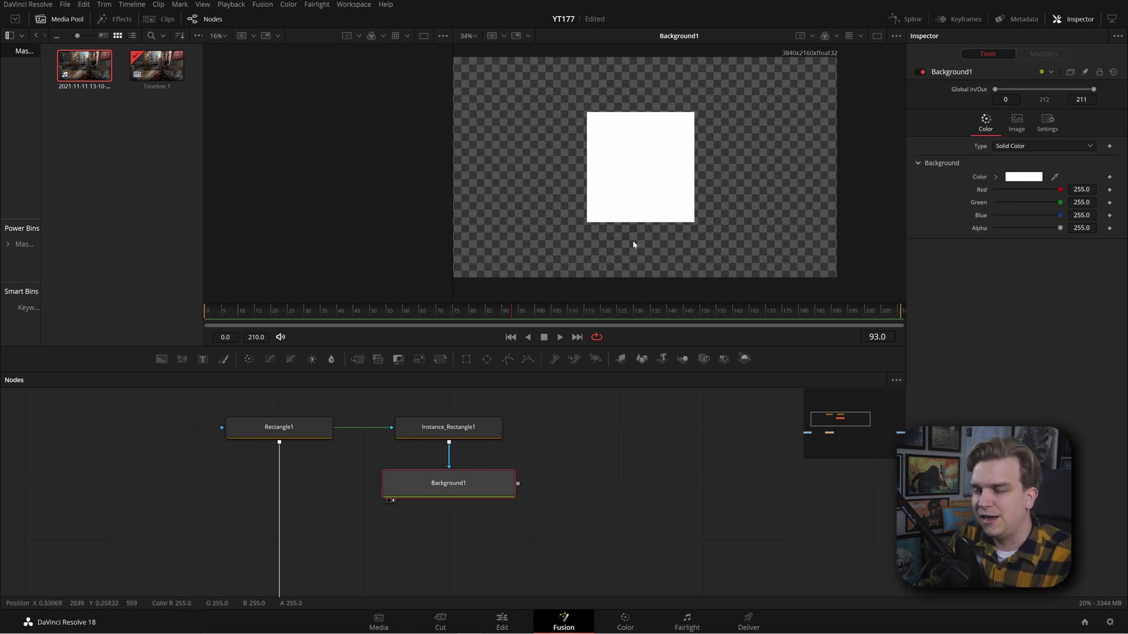
- Try turning the instanced rectangle into a hollow outline by disabling Solid and setting its border width to 0.025
click(443, 438)
click(443, 478)
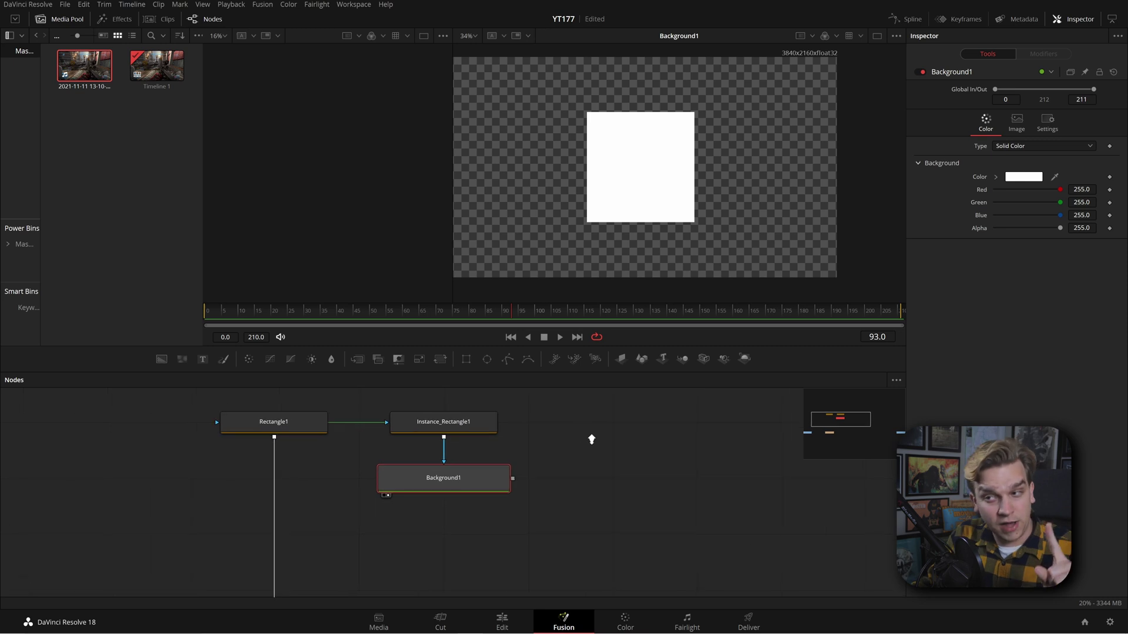
click(443, 423)
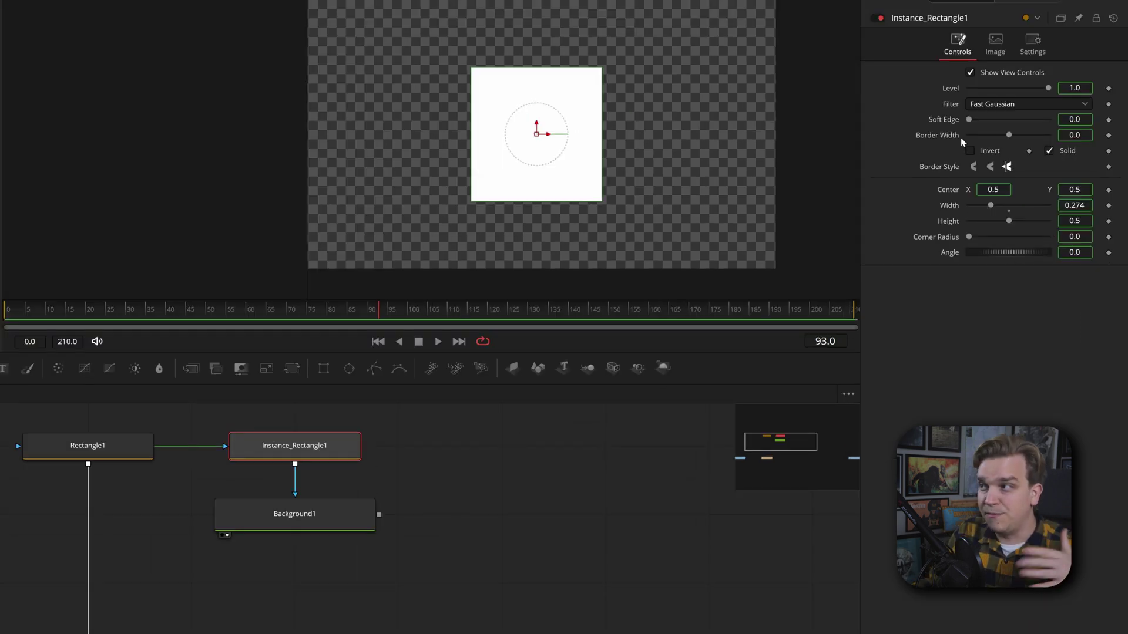
click(1049, 151)
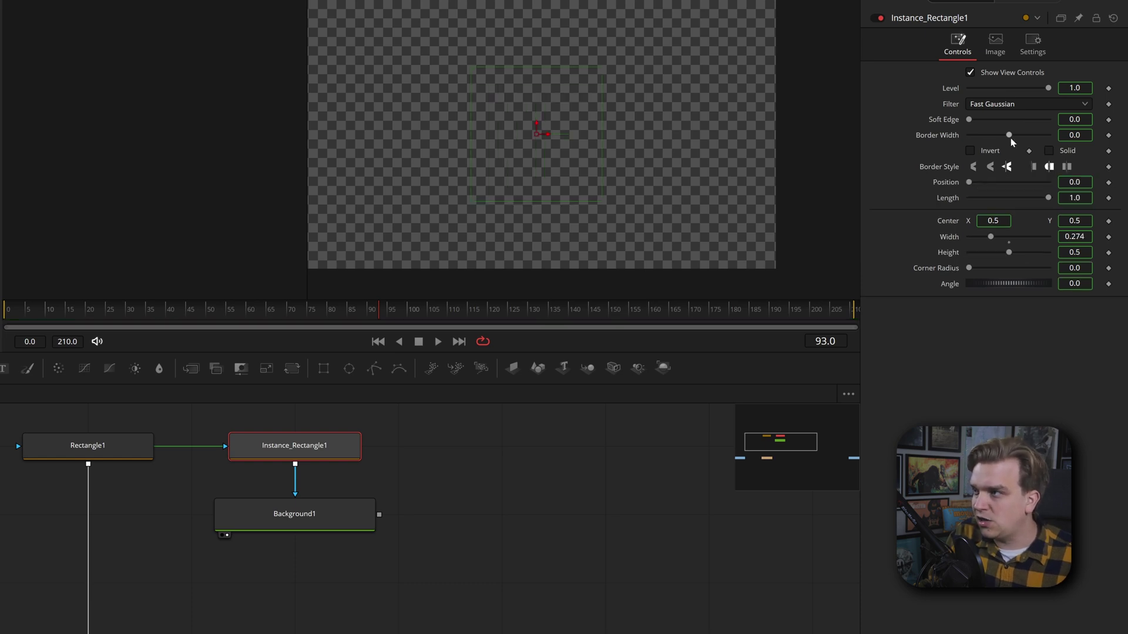
drag(1008, 136, 1011, 134)
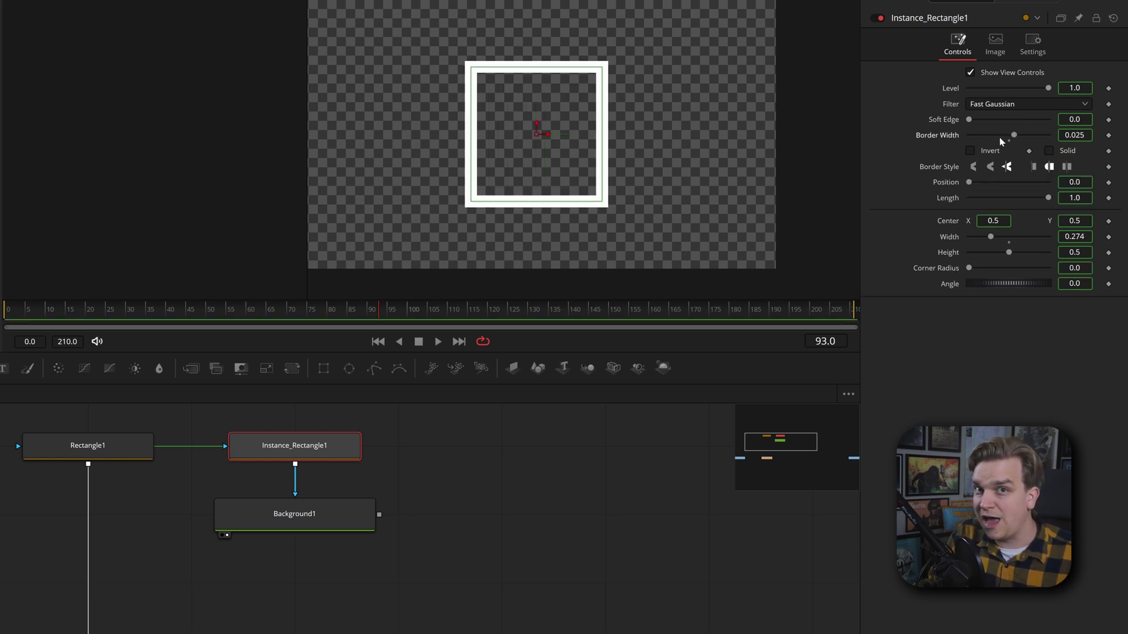
- View Transform1 and then Rectangle1 to examine how the outline change affects the original mask
scroll(426, 458, down, 10)
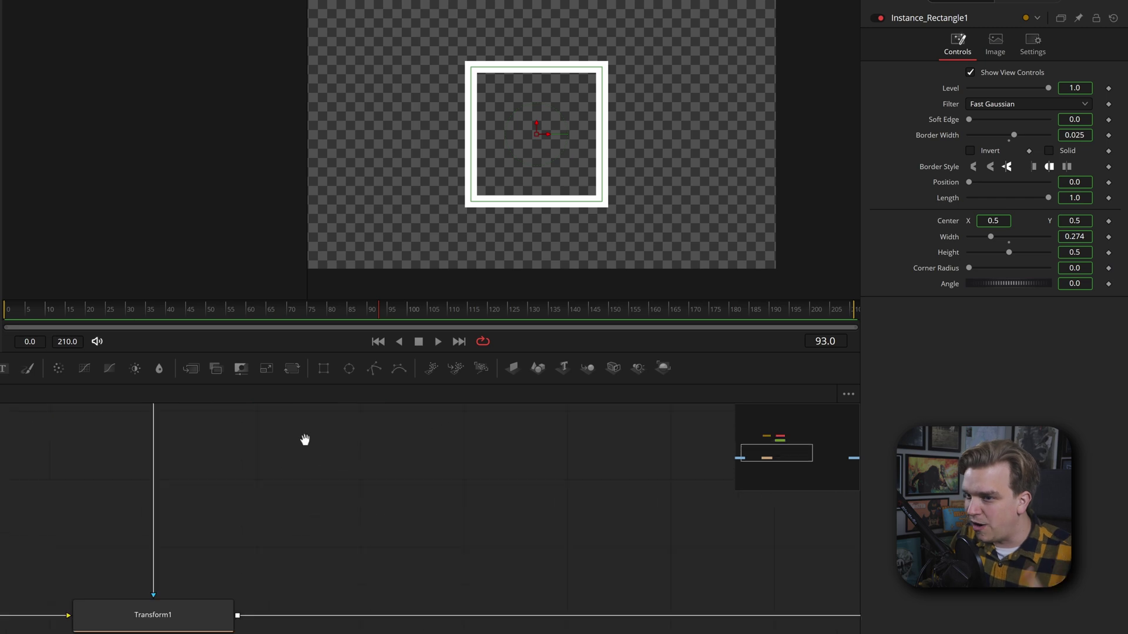
click(191, 610)
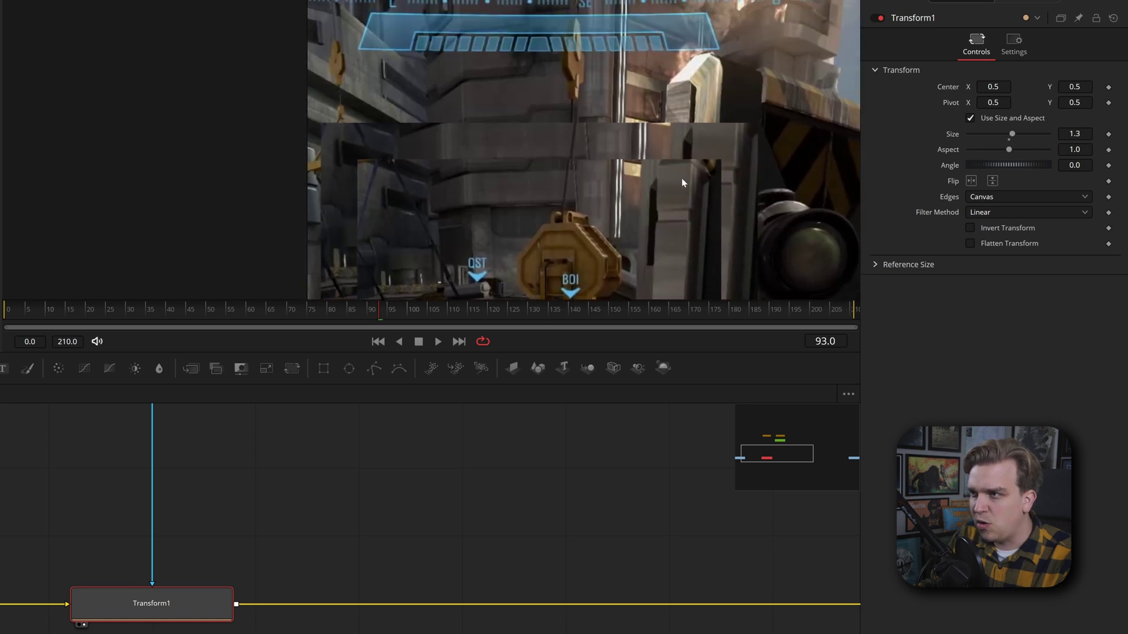
drag(248, 482, 213, 550)
scroll(265, 509, down, 2)
click(136, 446)
key(1)
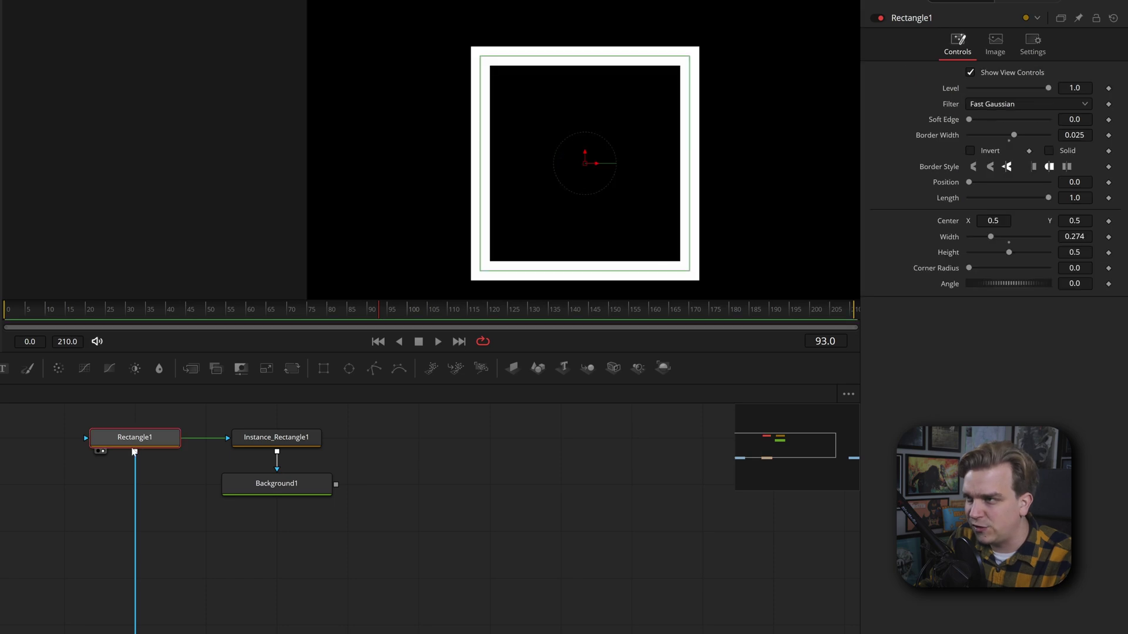
- Make the instanced rectangle solid again and set its border width to 0
click(274, 440)
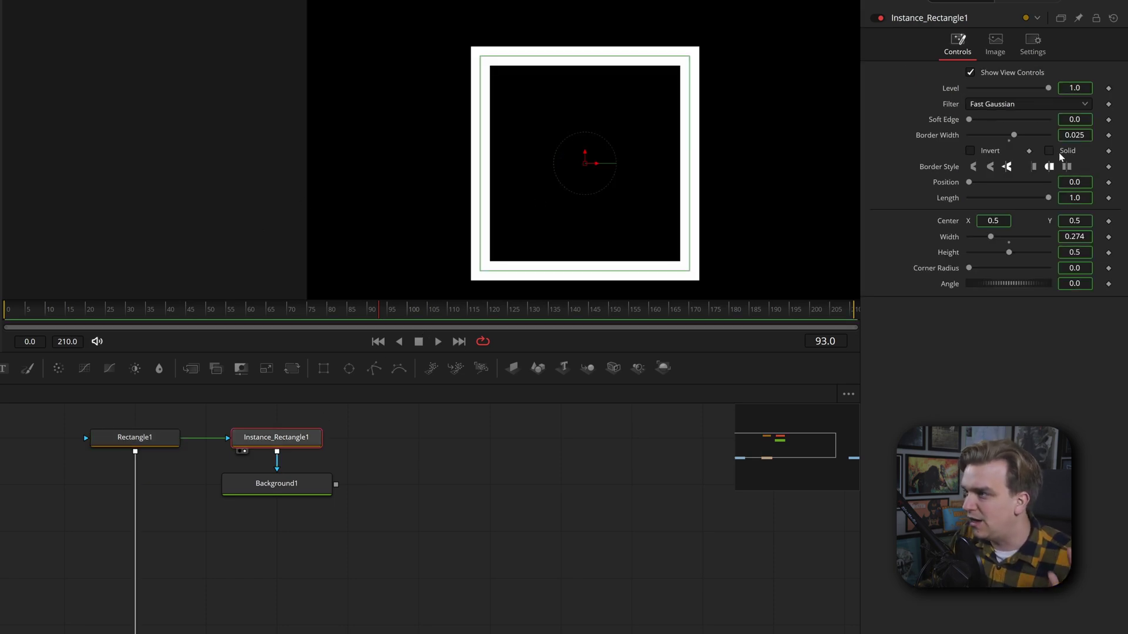
click(1058, 152)
click(1084, 135)
text(0)
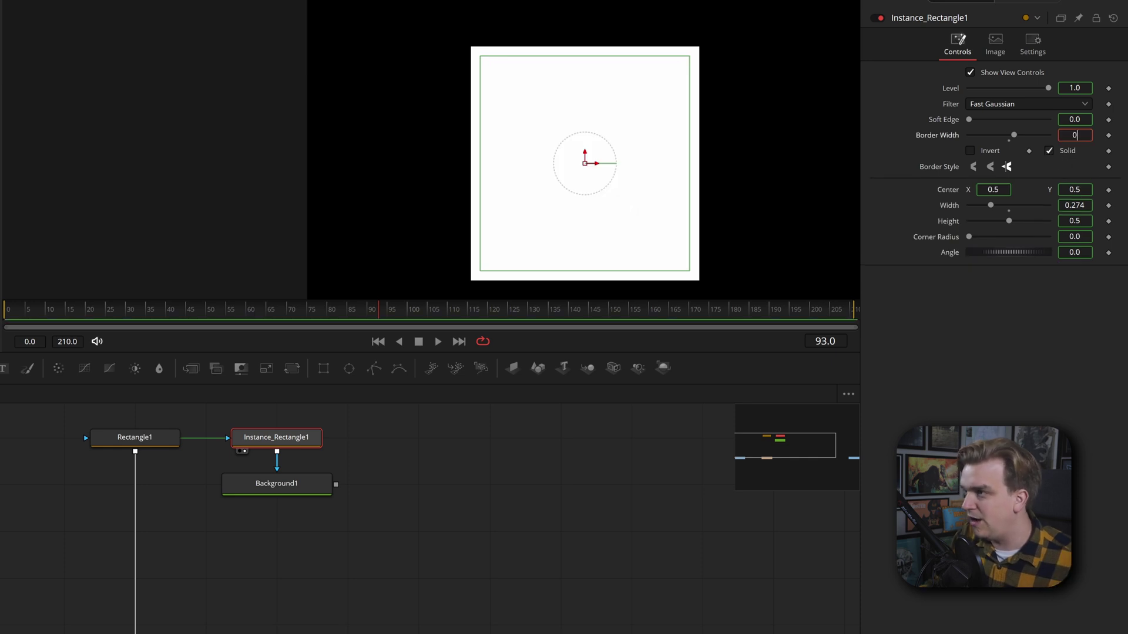
key(Return)
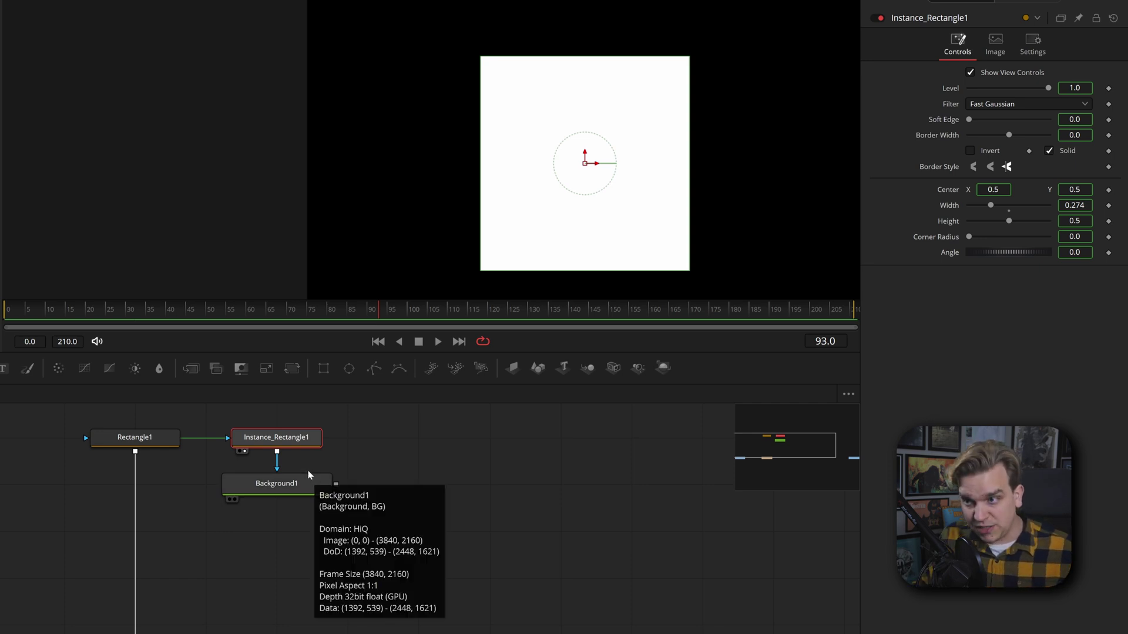
- Deinstance Solid and Border Width on the instanced rectangle, and make it a hollow outline with a border width of 0.0125
click(425, 450)
click(293, 443)
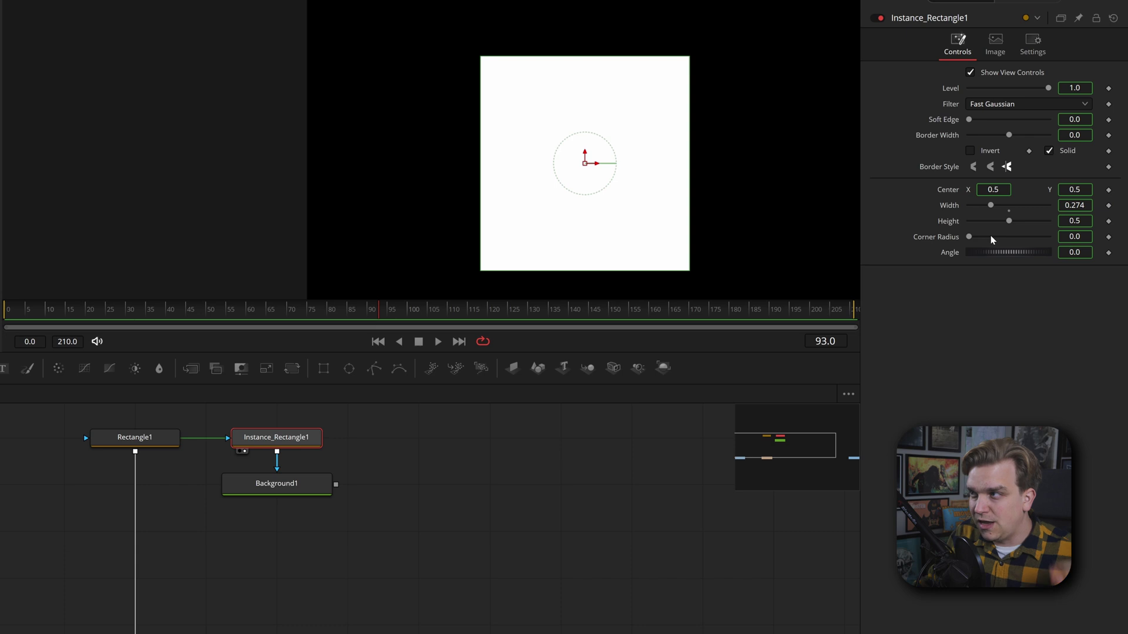
right_click(1070, 153)
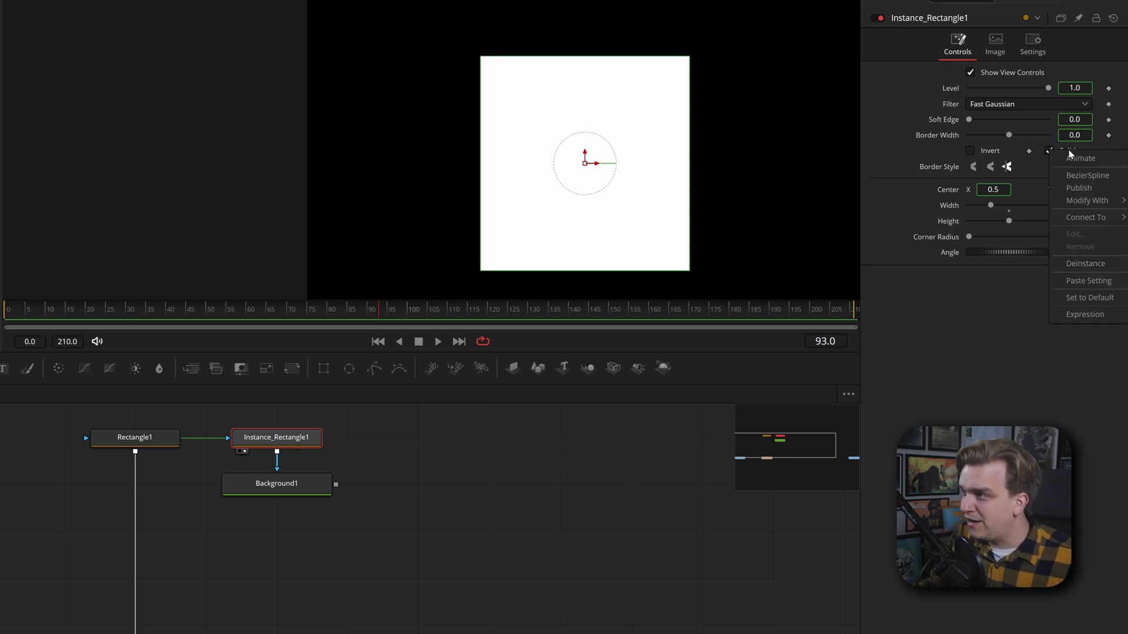
click(1079, 265)
right_click(938, 137)
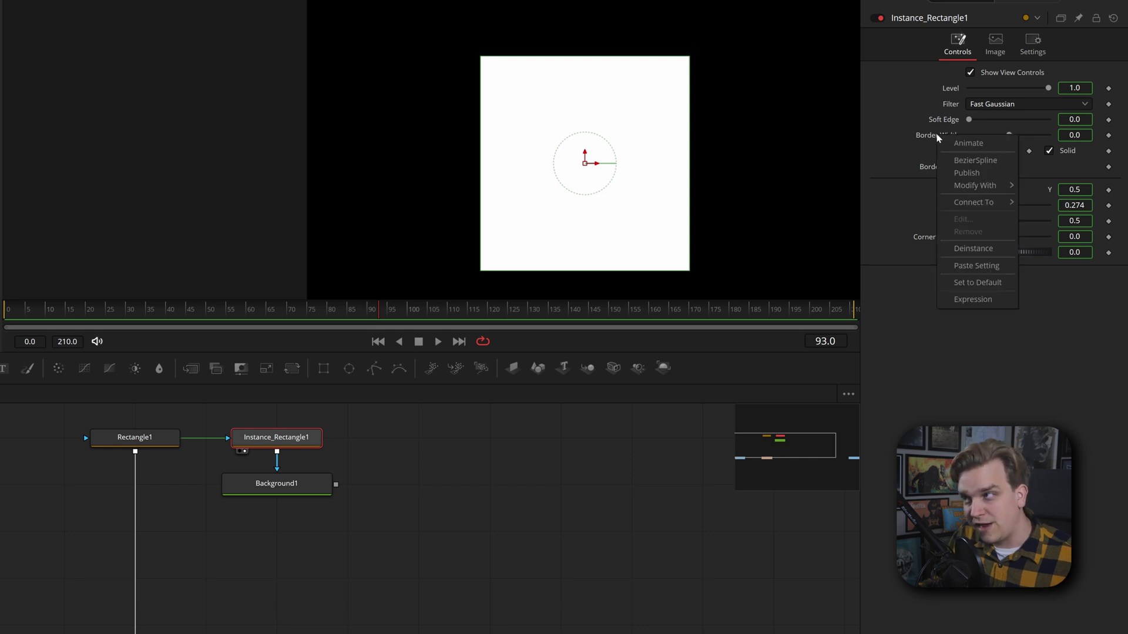
click(973, 249)
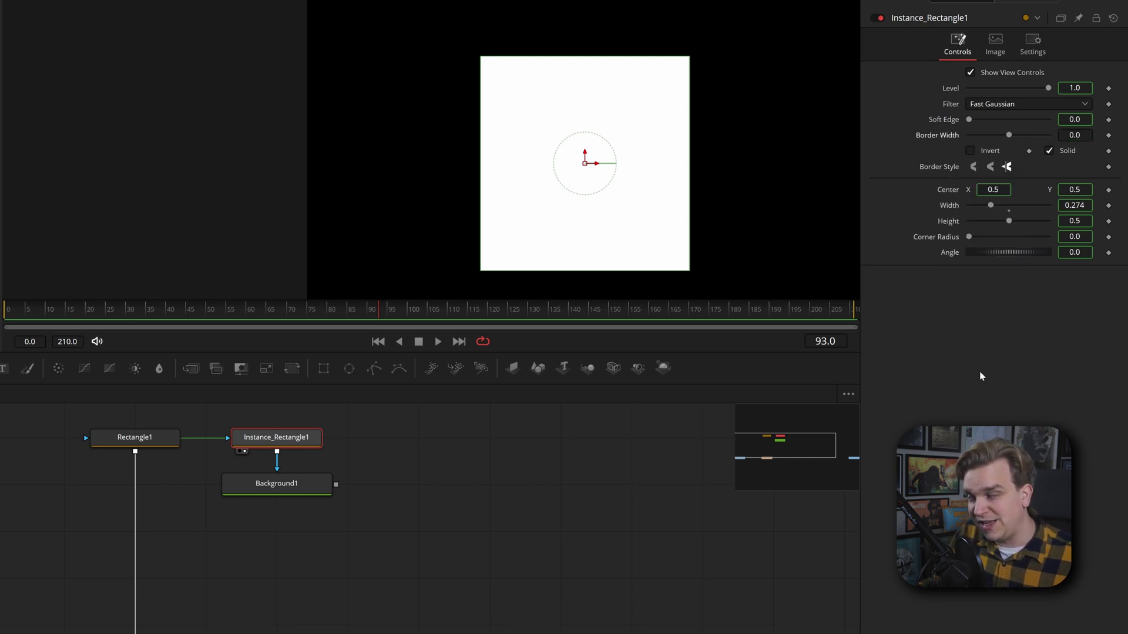
click(1049, 152)
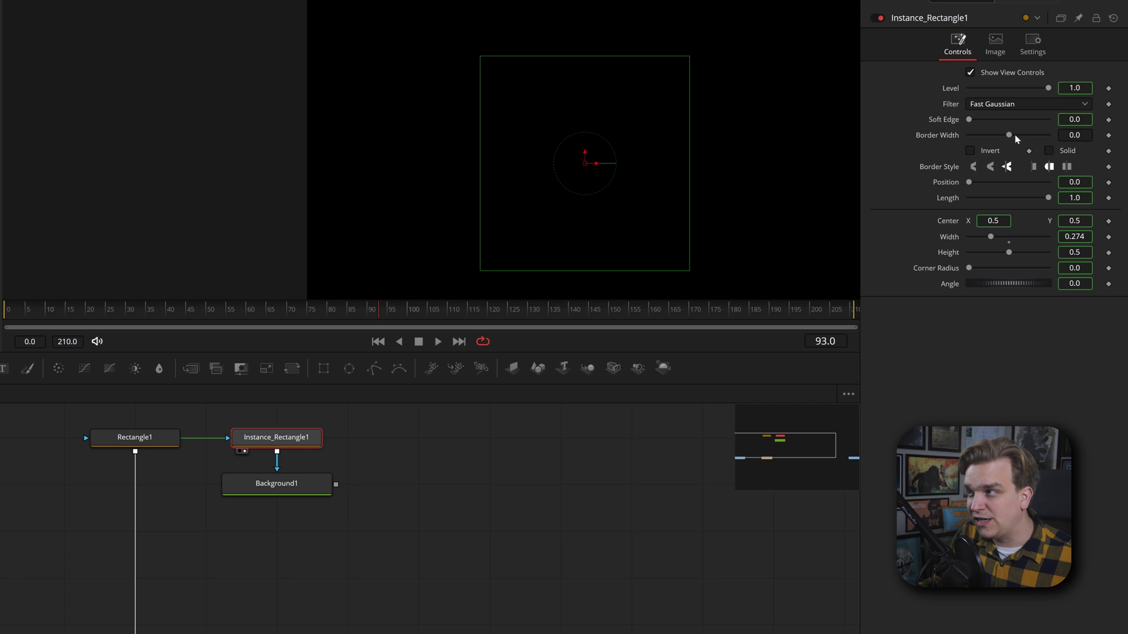
drag(1009, 135, 1011, 135)
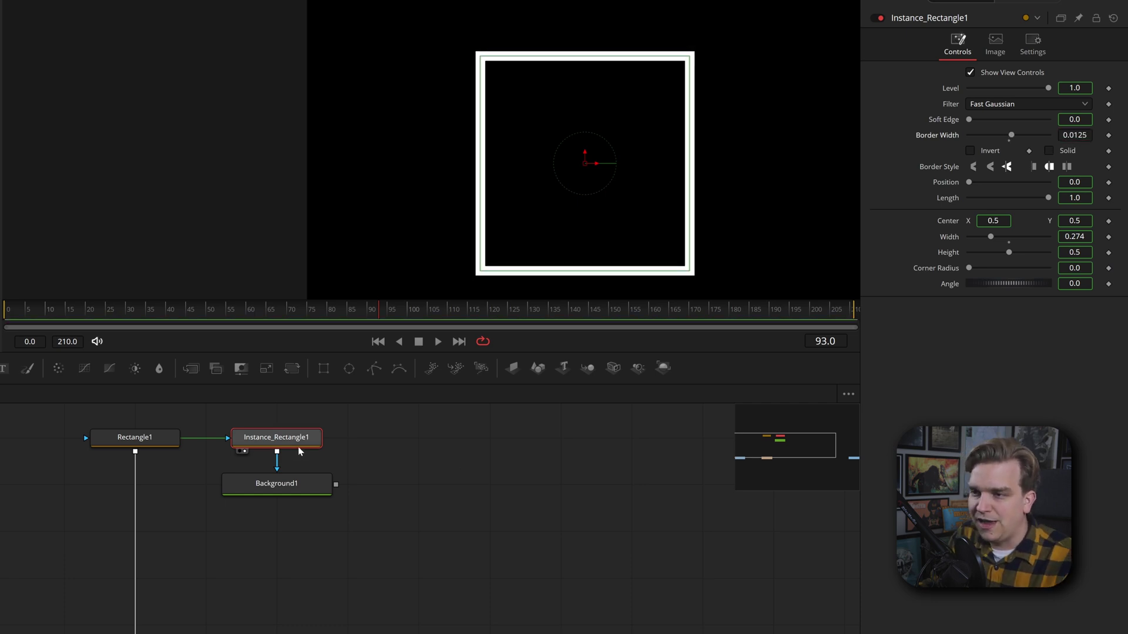
- Show Rectangle1 in an enlarged first viewer beside the outline, and nudge its center to check that the instance follows
click(140, 443)
key(1)
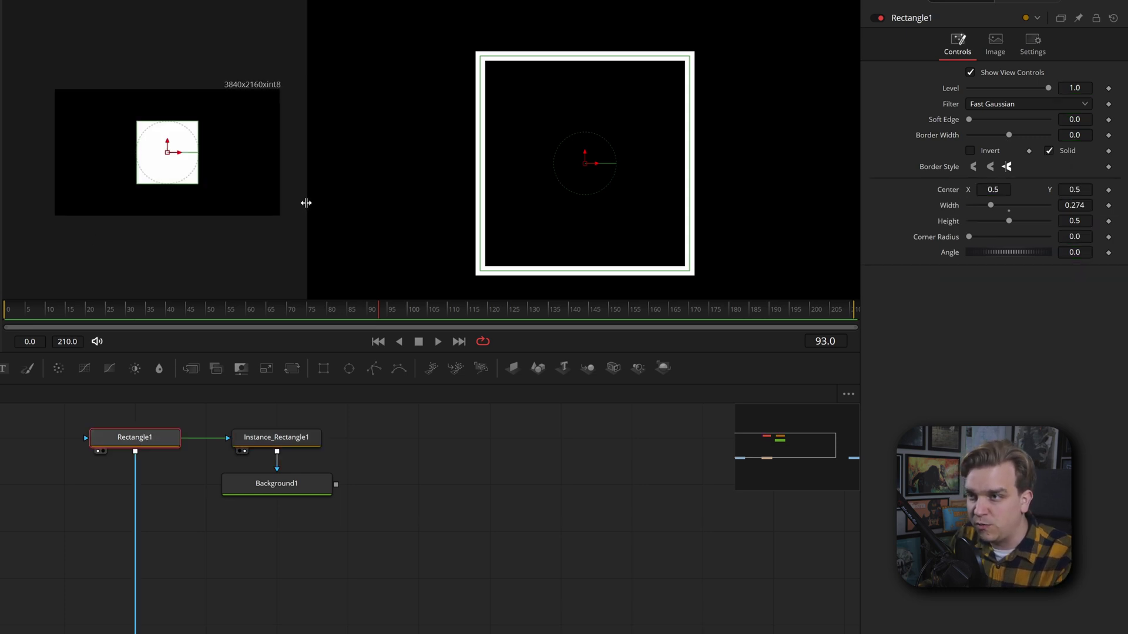
drag(306, 203, 474, 200)
scroll(338, 220, down, 1)
scroll(339, 199, up, 4)
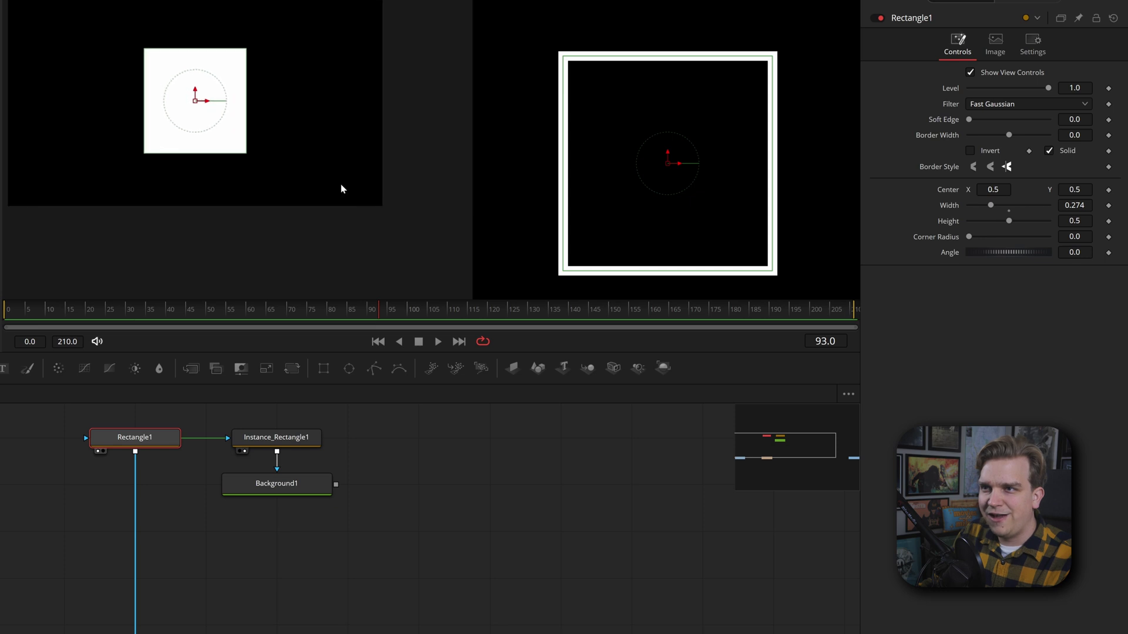
drag(229, 126, 262, 174)
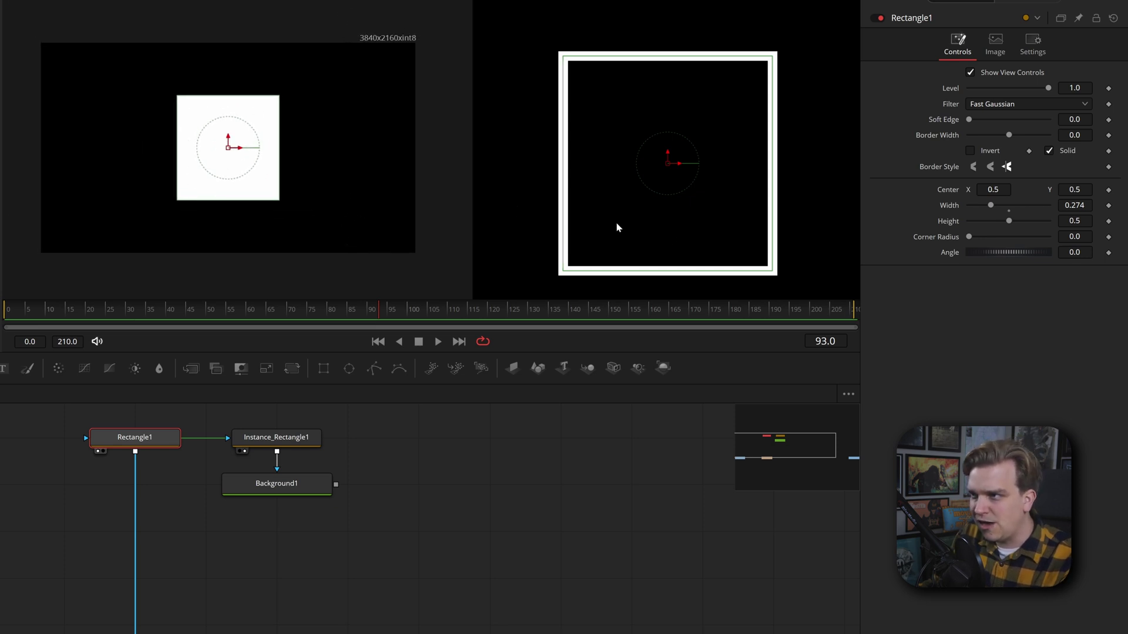
scroll(616, 227, down, 5)
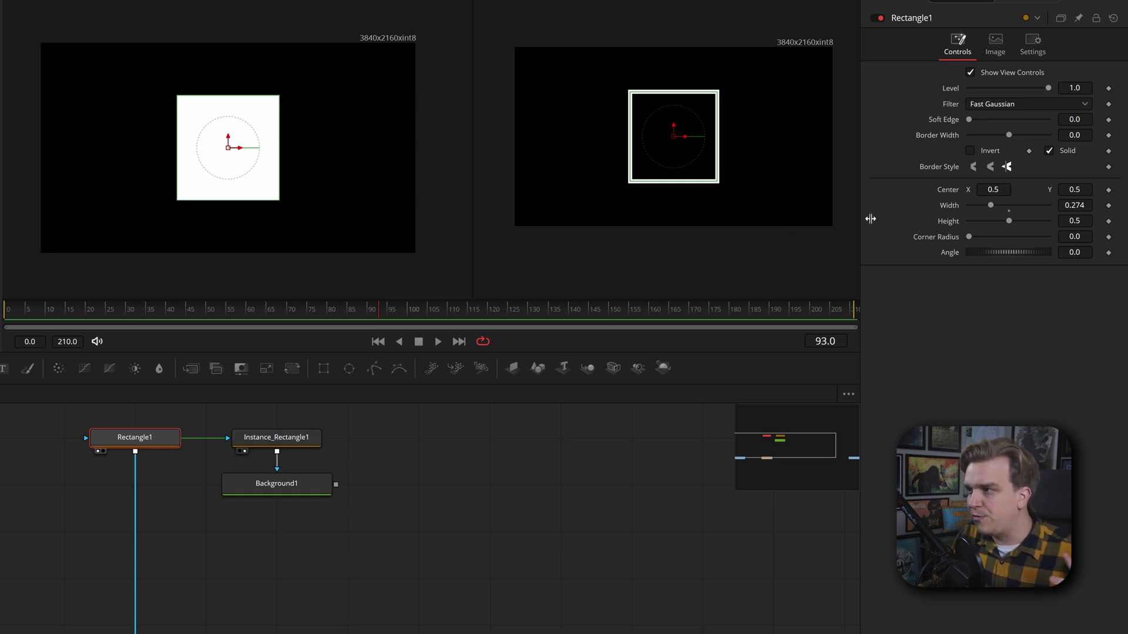
mouse_move(229, 149)
mouse_down()
mouse_move(205, 168)
mouse_move(151, 93)
mouse_move(350, 150)
mouse_move(176, 134)
mouse_move(223, 156)
mouse_up()
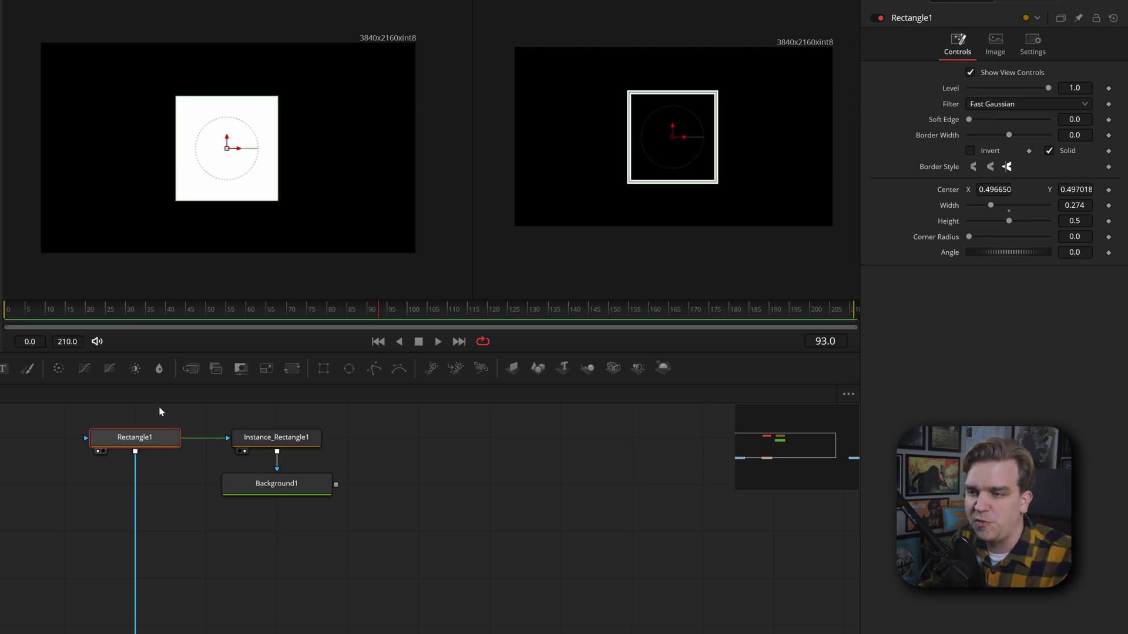
- Merge the outlined Background1 over Transform1's output and show the merge in the second viewer
scroll(194, 531, up, 2)
scroll(199, 546, down, 2)
scroll(175, 419, down, 2)
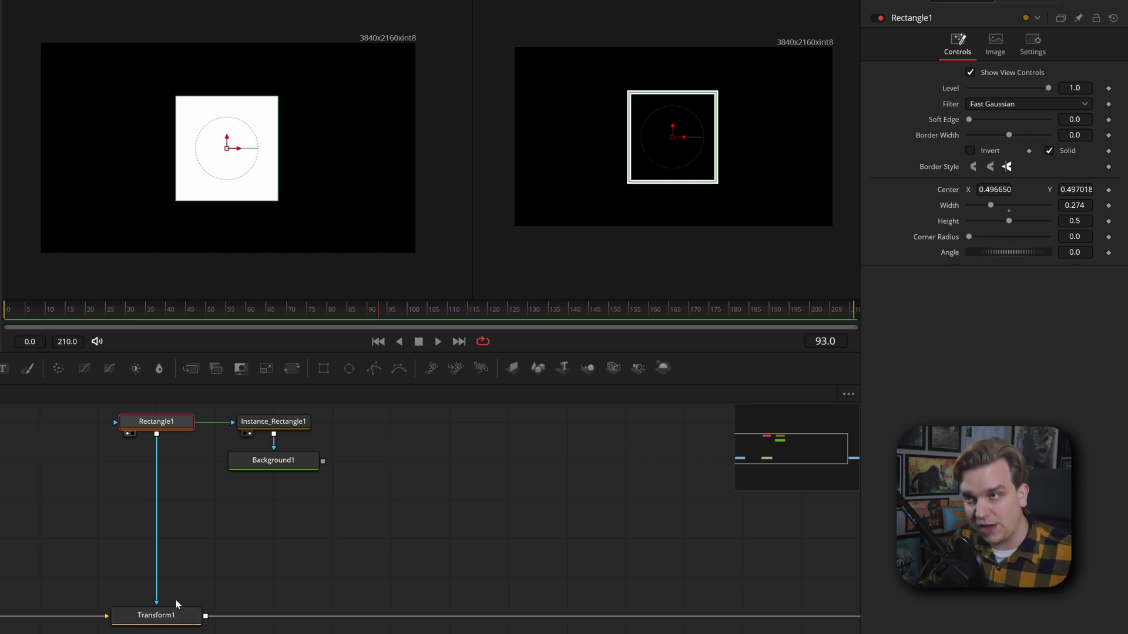
scroll(318, 540, up, 2)
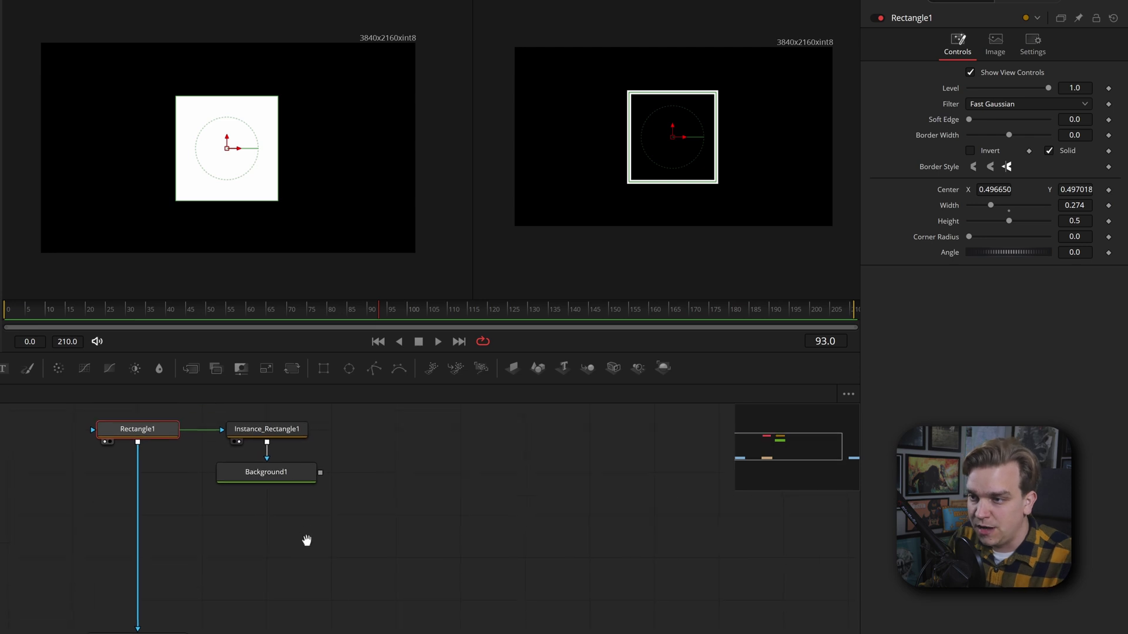
click(266, 486)
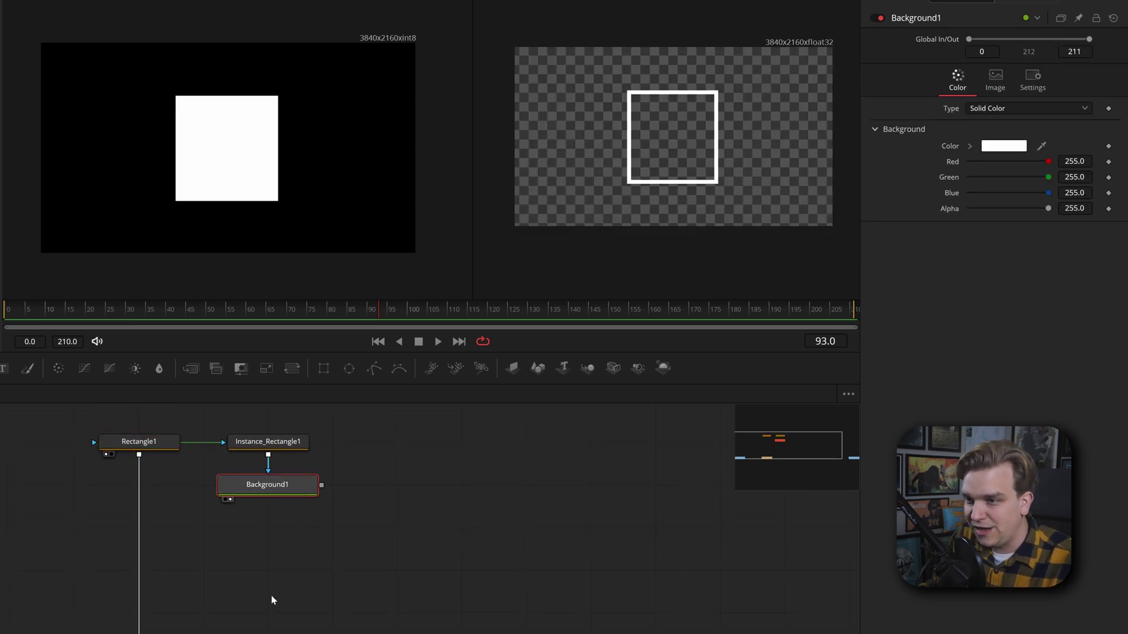
drag(271, 600, 284, 556)
scroll(299, 547, up, 1)
drag(338, 431, 249, 621)
key(2)
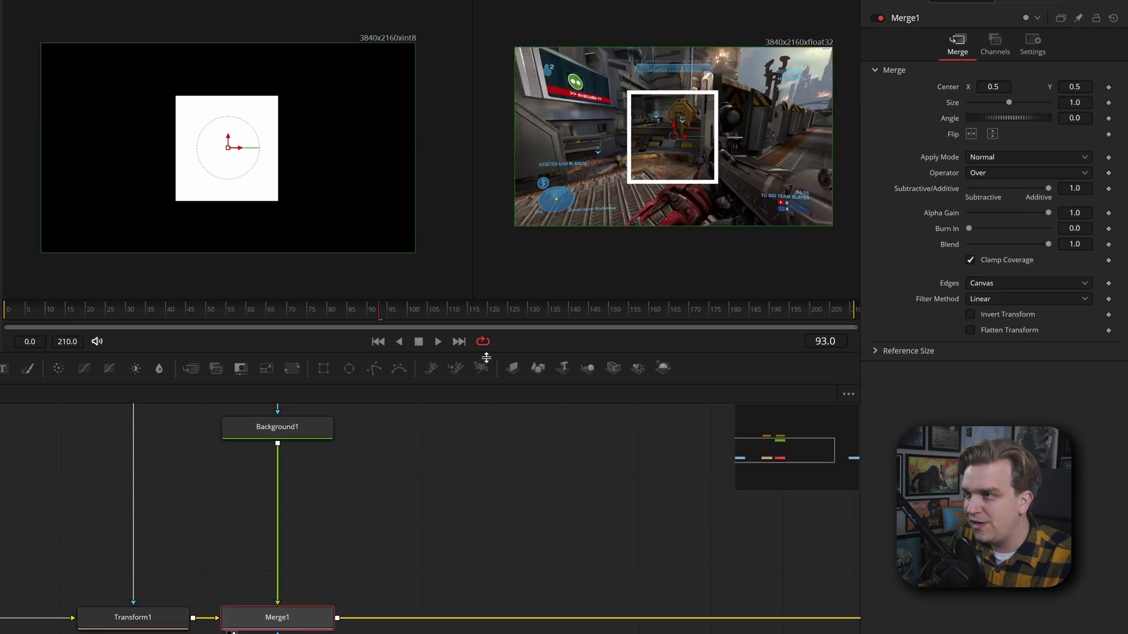
- Move Rectangle1's center to about X 0.561, Y 0.494 over the footage, and switch to a single viewer
scroll(715, 166, up, 2)
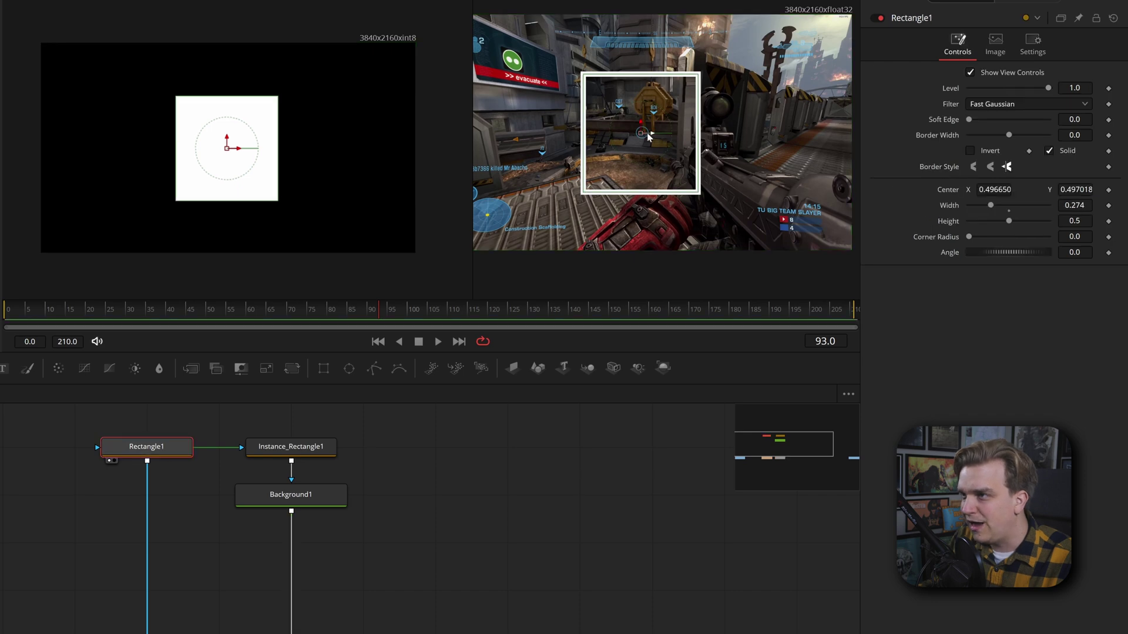
drag(649, 136, 672, 139)
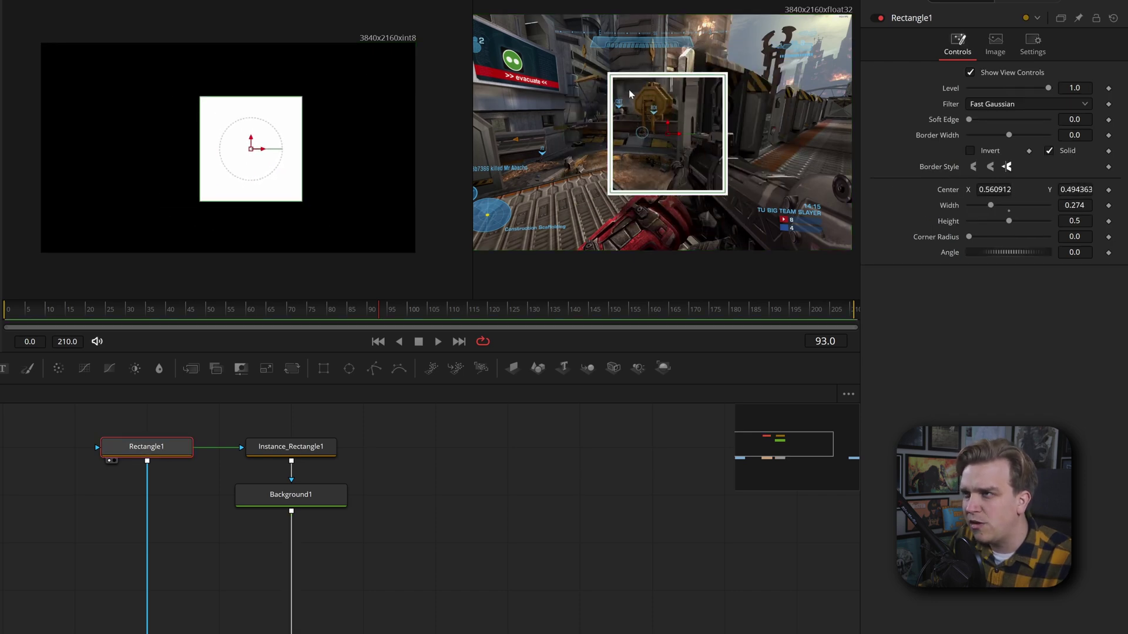
key(ctrl+comma)
scroll(554, 169, up, 4)
drag(499, 161, 660, 143)
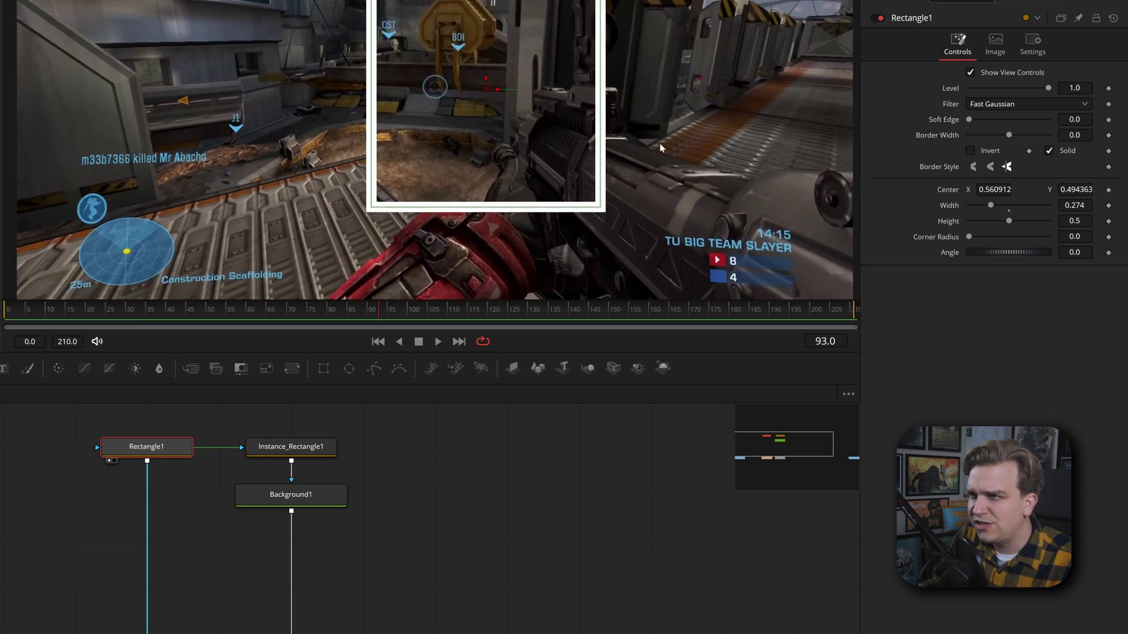
scroll(660, 143, down, 2)
- Move Rectangle1 into the lower-right corner of the footage, centered at about X 0.857, Y 0.114
drag(551, 108, 468, 115)
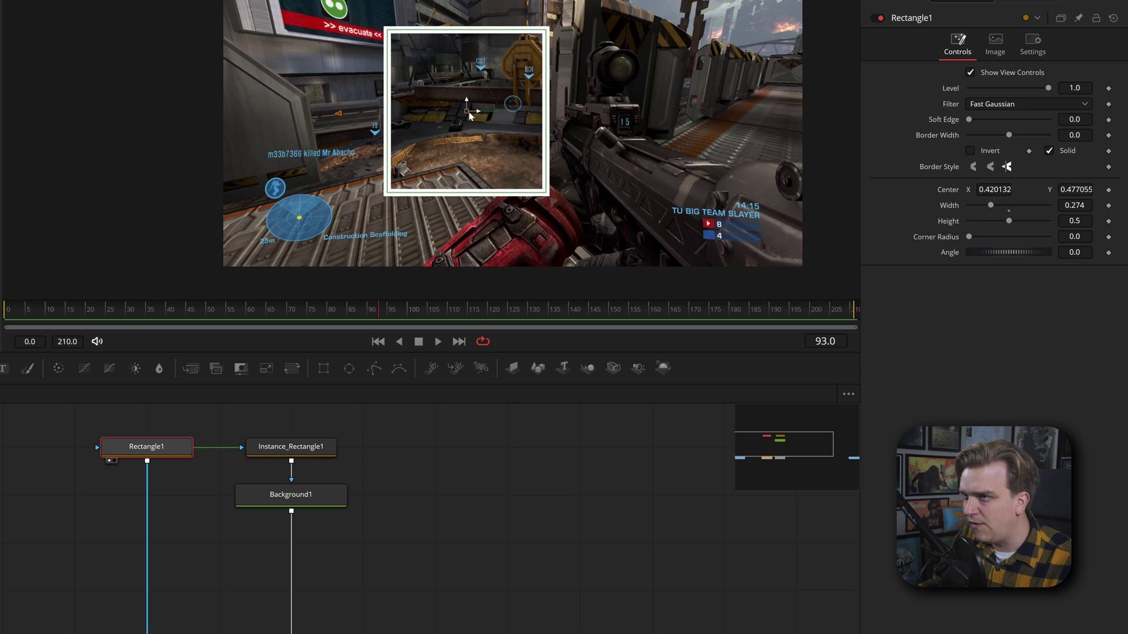
drag(468, 115, 714, 229)
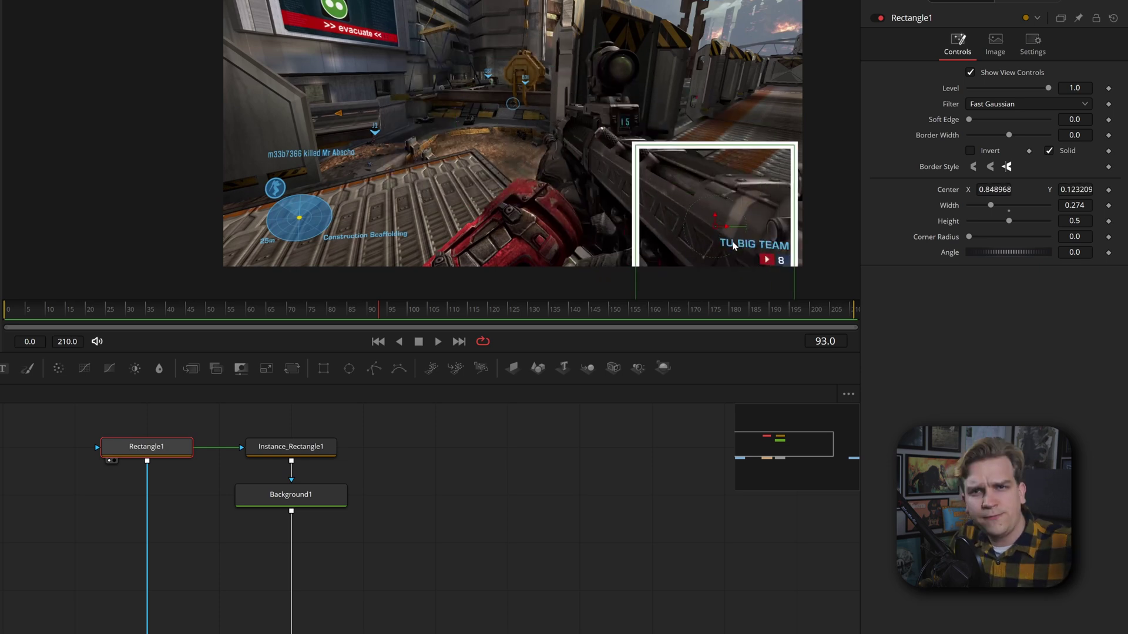
mouse_move(714, 229)
mouse_down()
mouse_move(561, 117)
mouse_move(663, 216)
mouse_move(716, 232)
mouse_up()
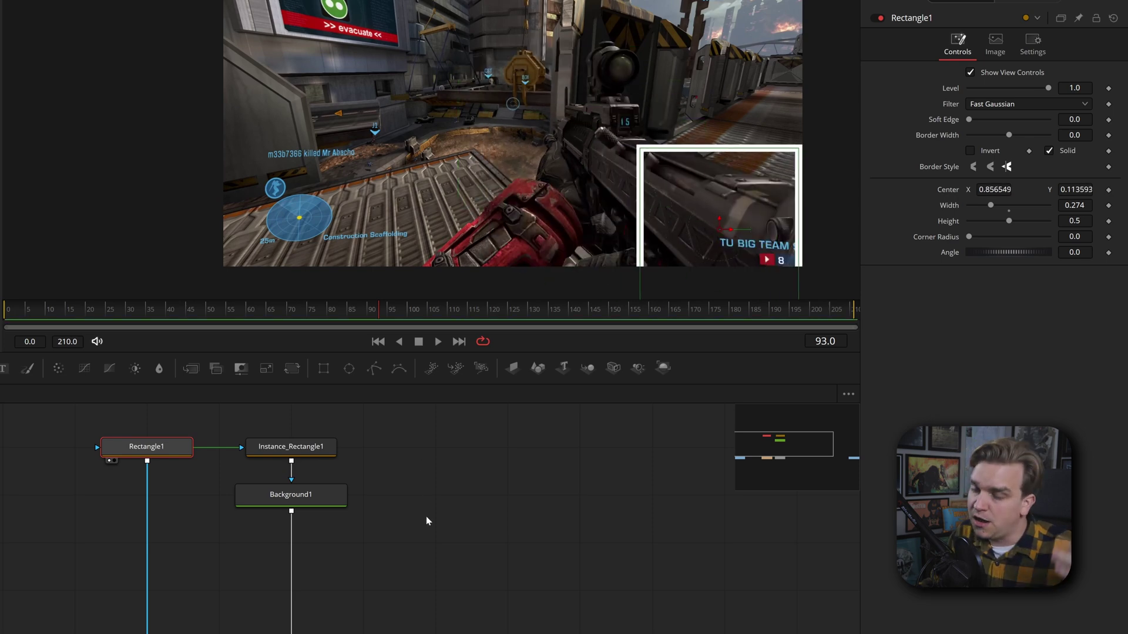
- Show Transform1 in the viewer and pin its controls so they stay open alongside other nodes
scroll(262, 504, down, 3)
click(217, 565)
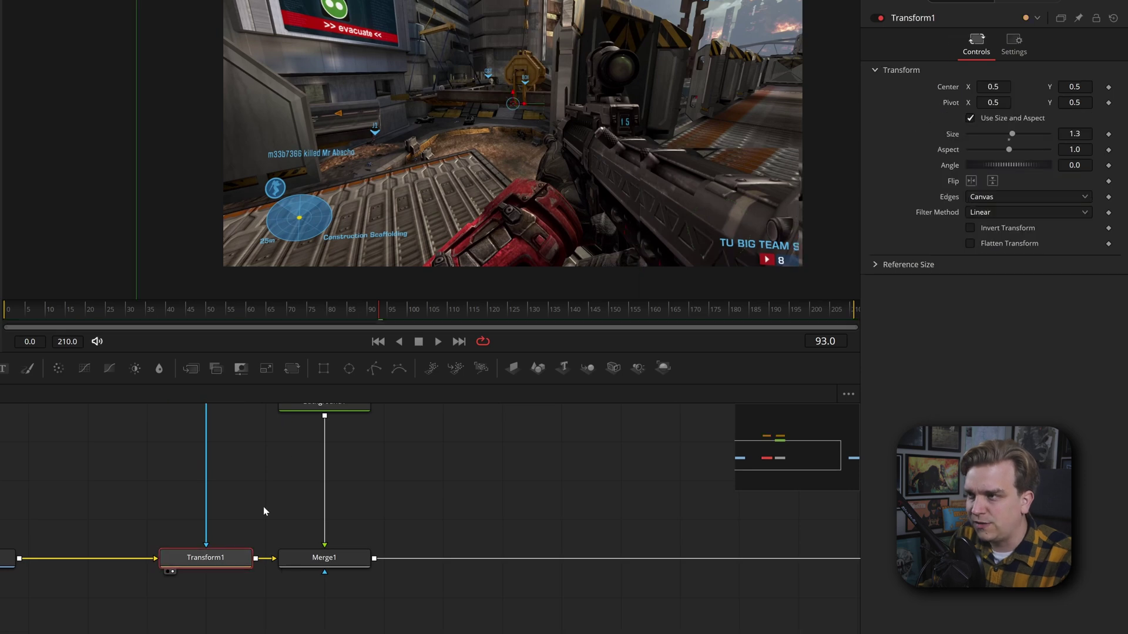
scroll(552, 156, down, 3)
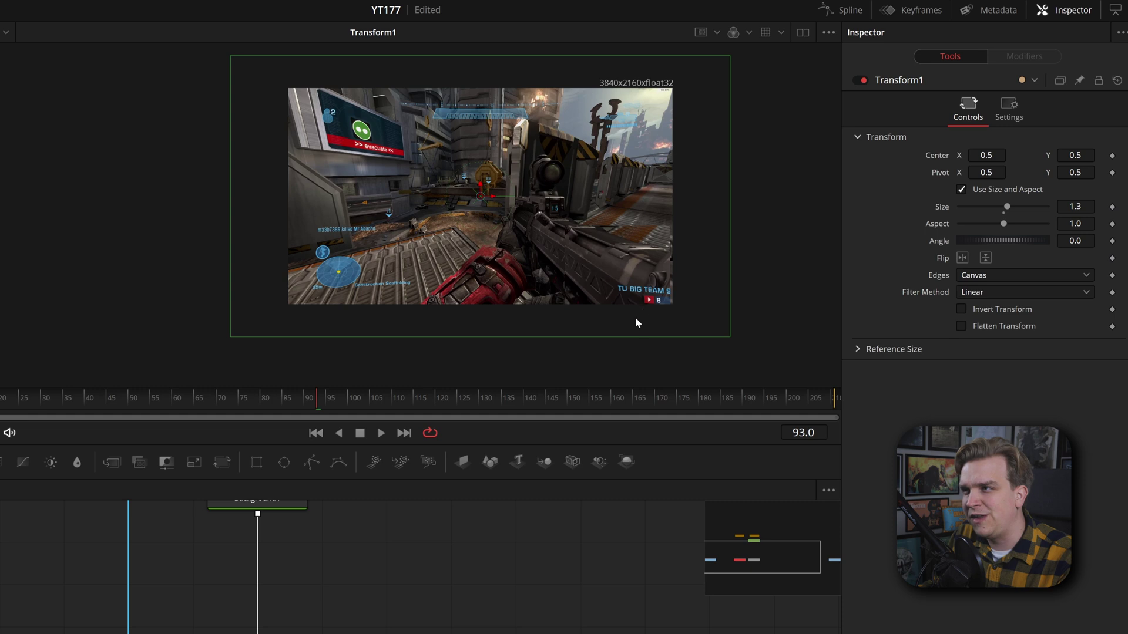
drag(305, 543, 379, 631)
scroll(376, 627, up, 1)
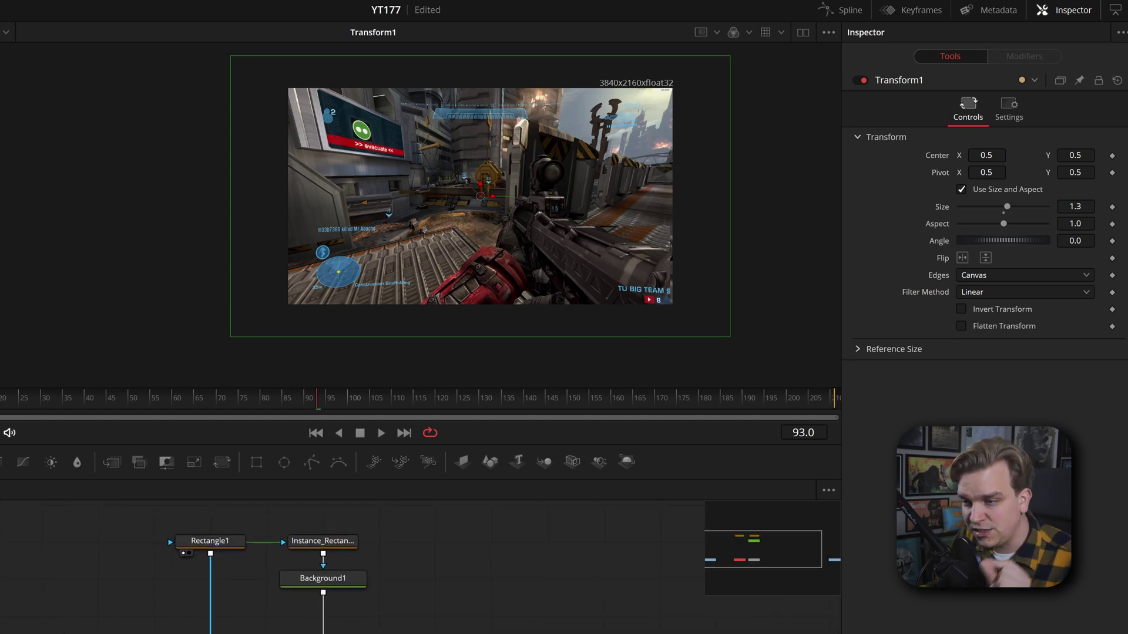
click(1079, 81)
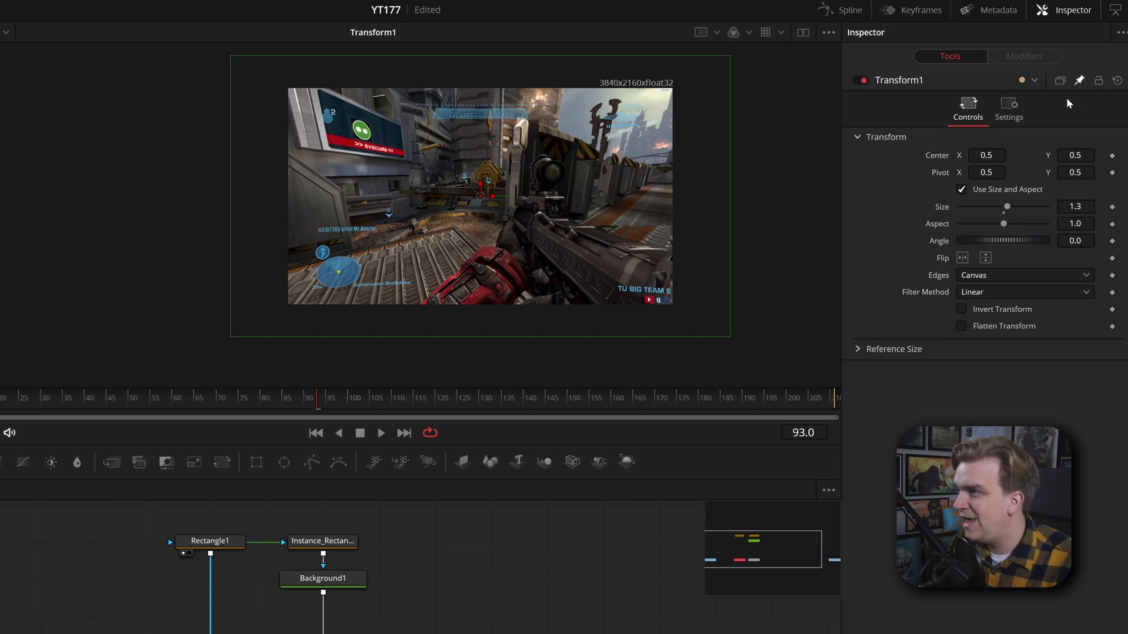
- Add an expression to Transform1's Pivot that links it to Rectangle1's Center
click(210, 541)
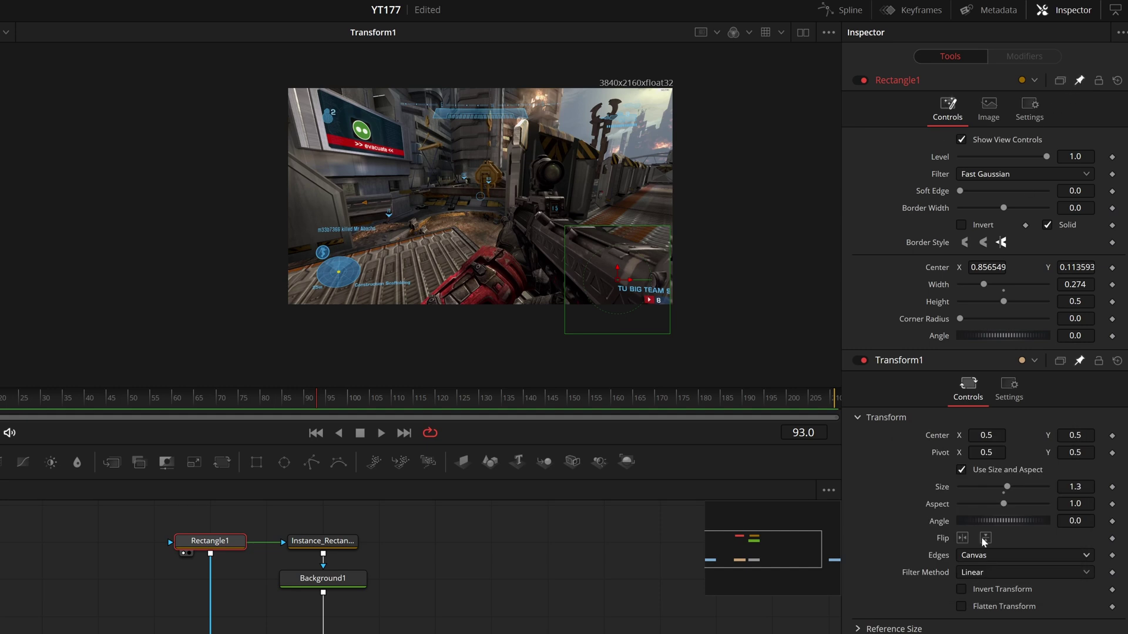
right_click(933, 454)
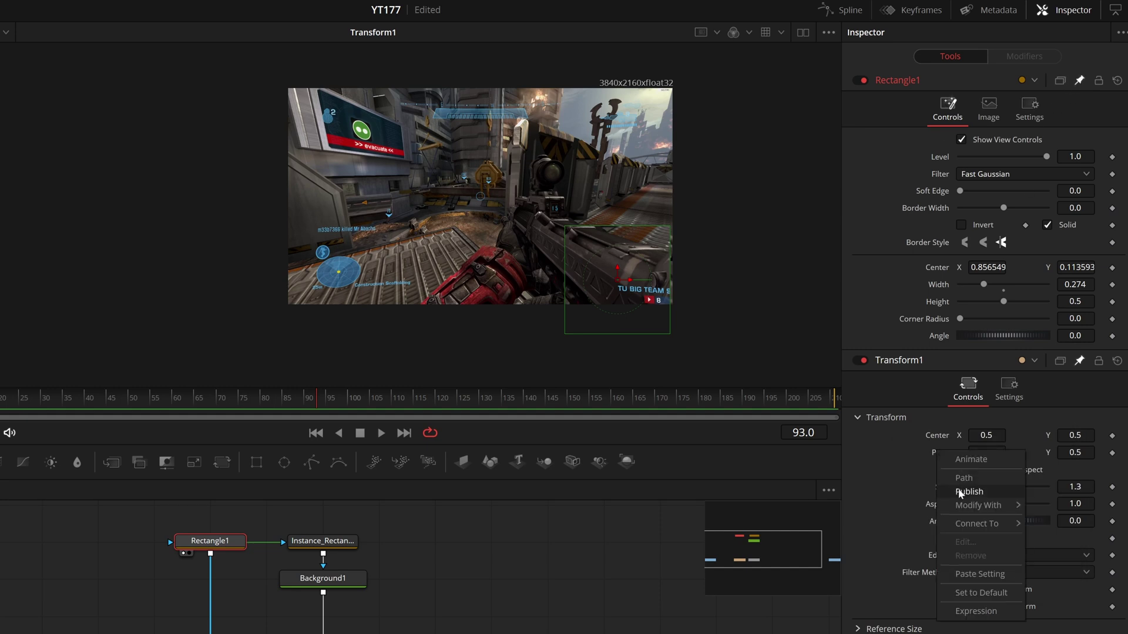
click(975, 612)
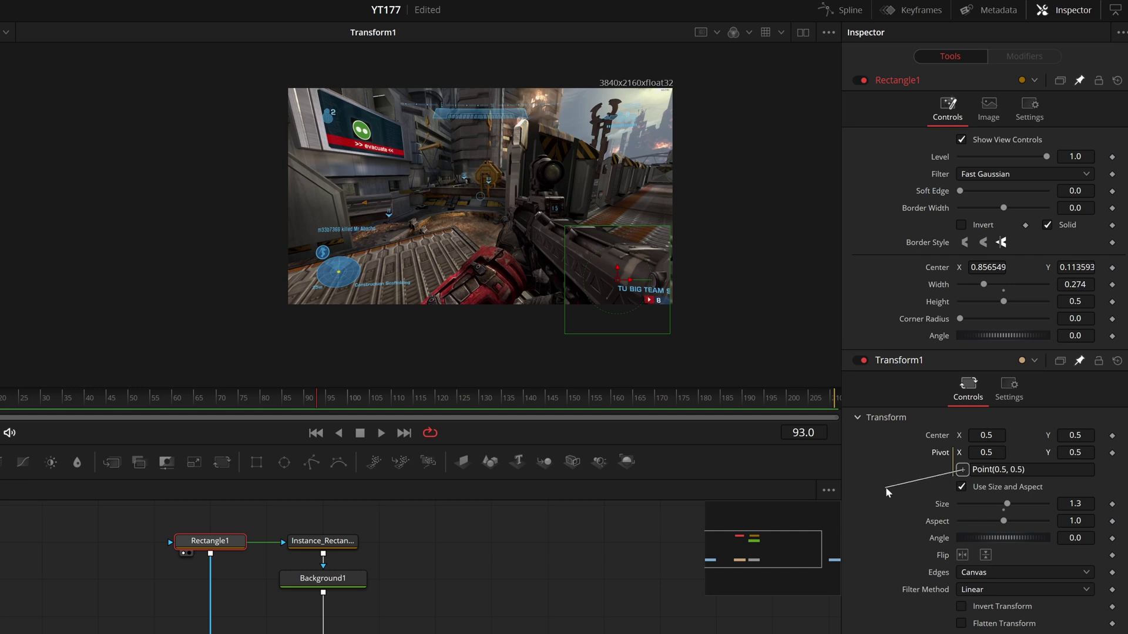
drag(886, 488, 888, 359)
drag(932, 275, 932, 266)
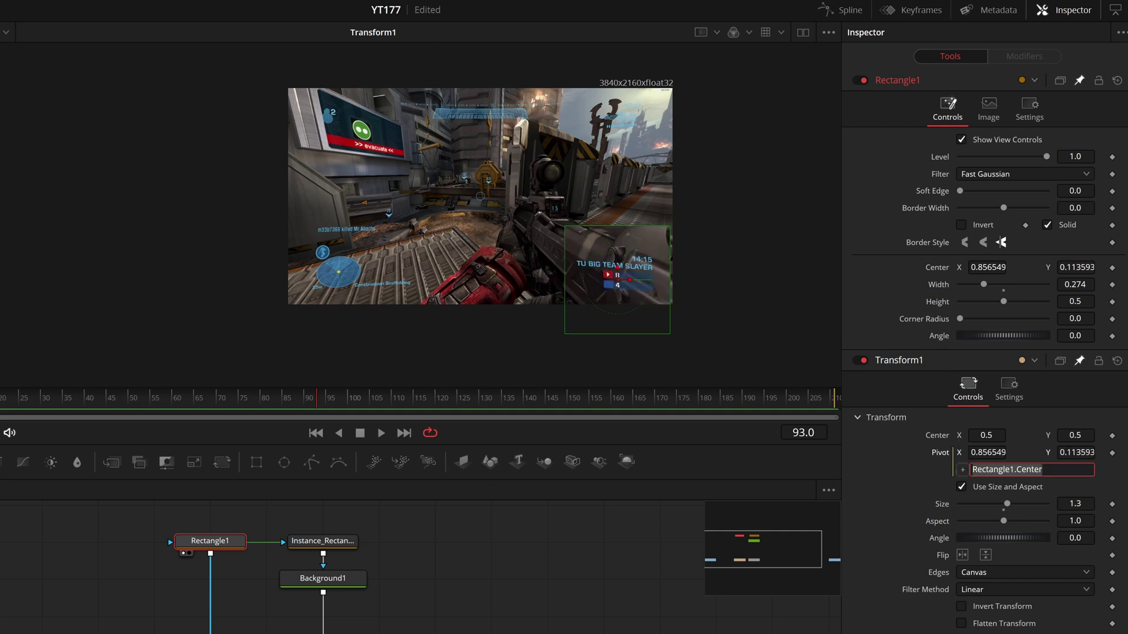
key(Return)
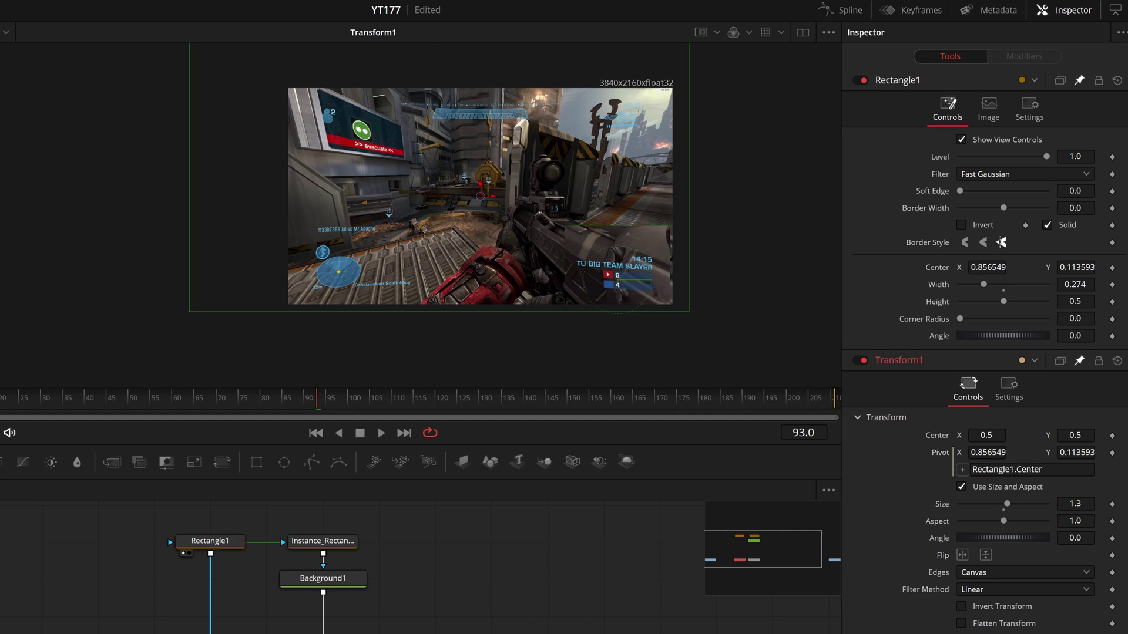
- Test the linked pivot by moving Rectangle1's center across the footage, ending at about X 0.966, Y 0.146
scroll(481, 322, down, 2)
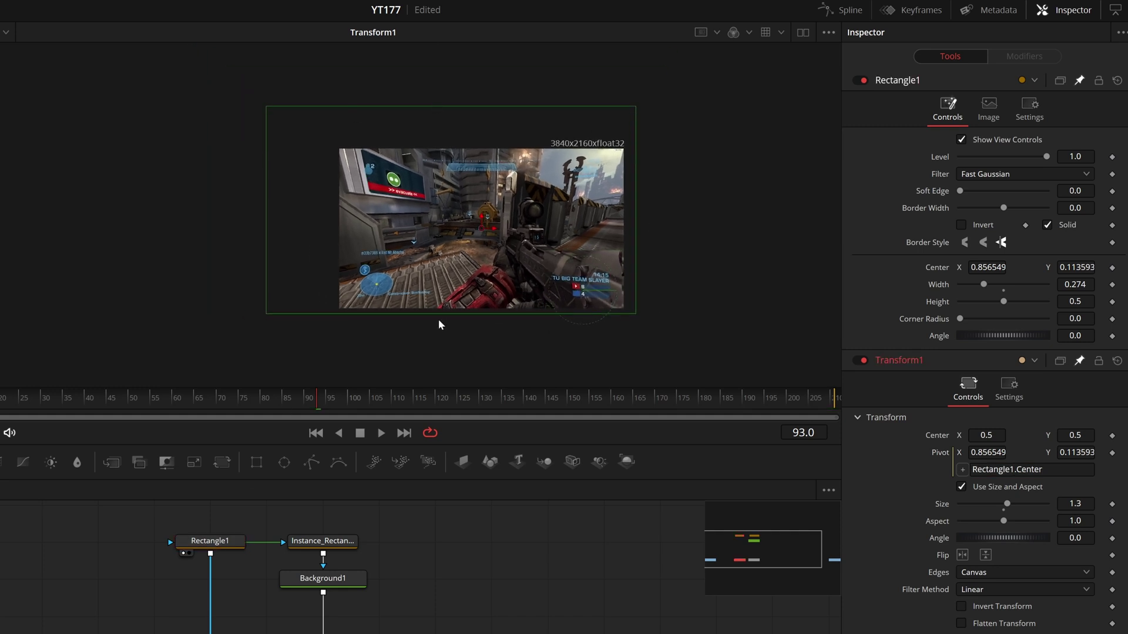
drag(109, 524, 225, 631)
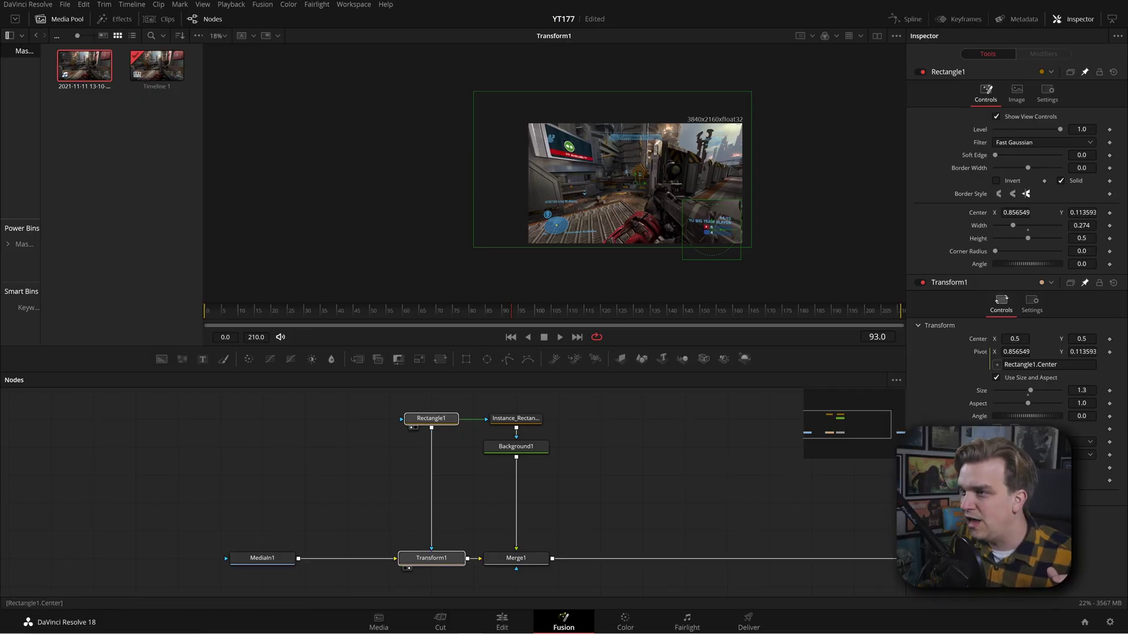
drag(1015, 212, 619, 249)
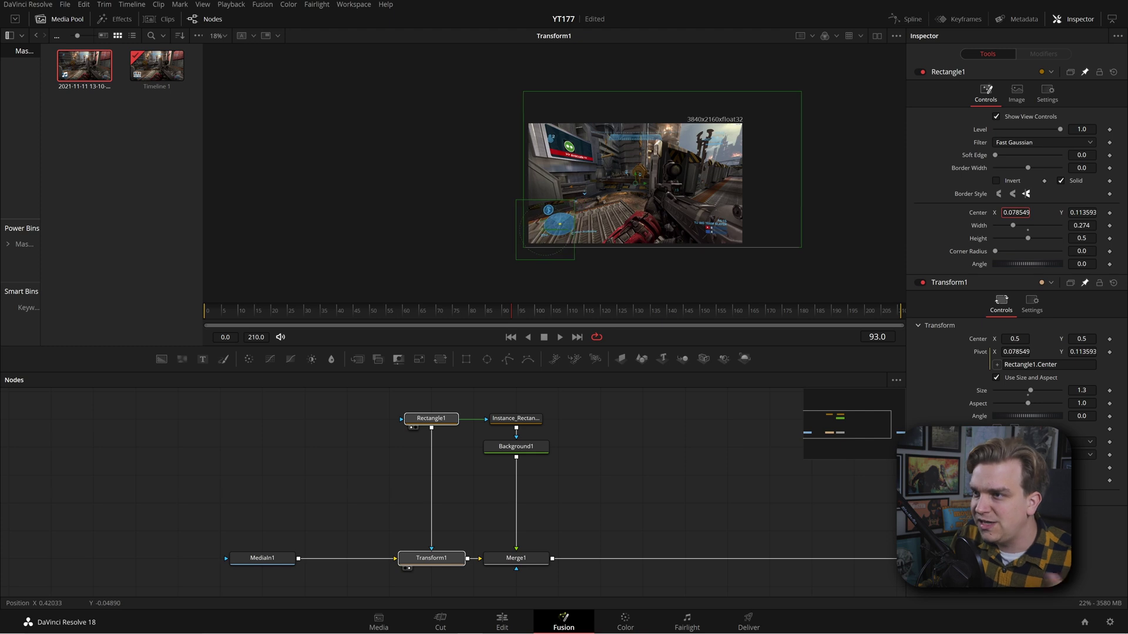
drag(1083, 213, 1107, 213)
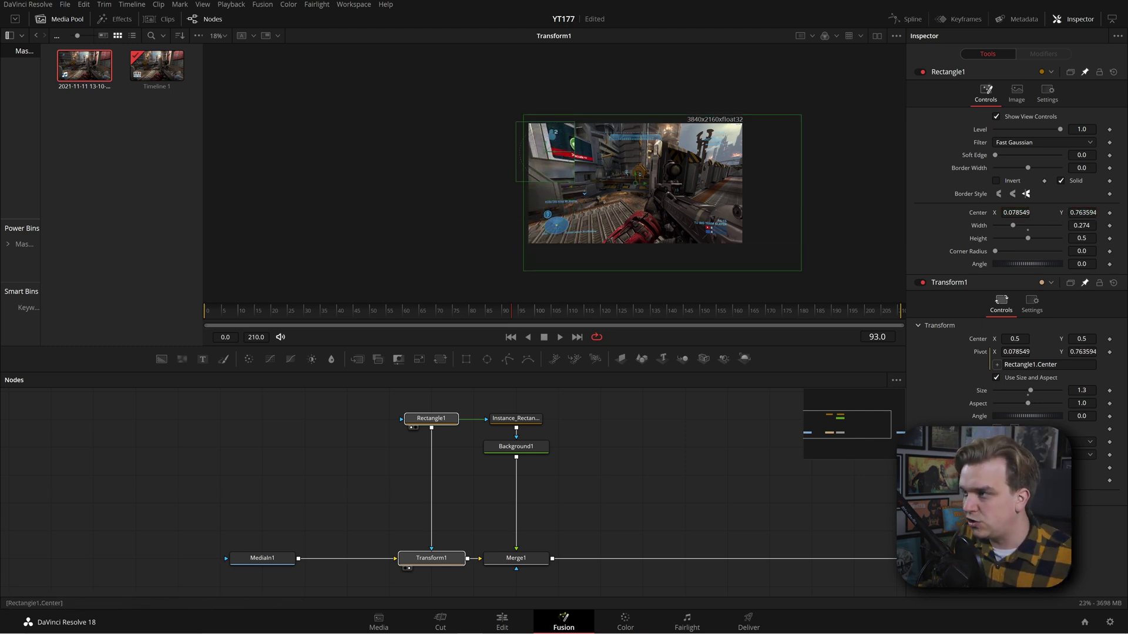
drag(1014, 213, 1060, 219)
scroll(566, 256, up, 4)
drag(627, 268, 531, 307)
scroll(575, 263, down, 2)
drag(542, 179, 516, 154)
scroll(516, 153, up, 2)
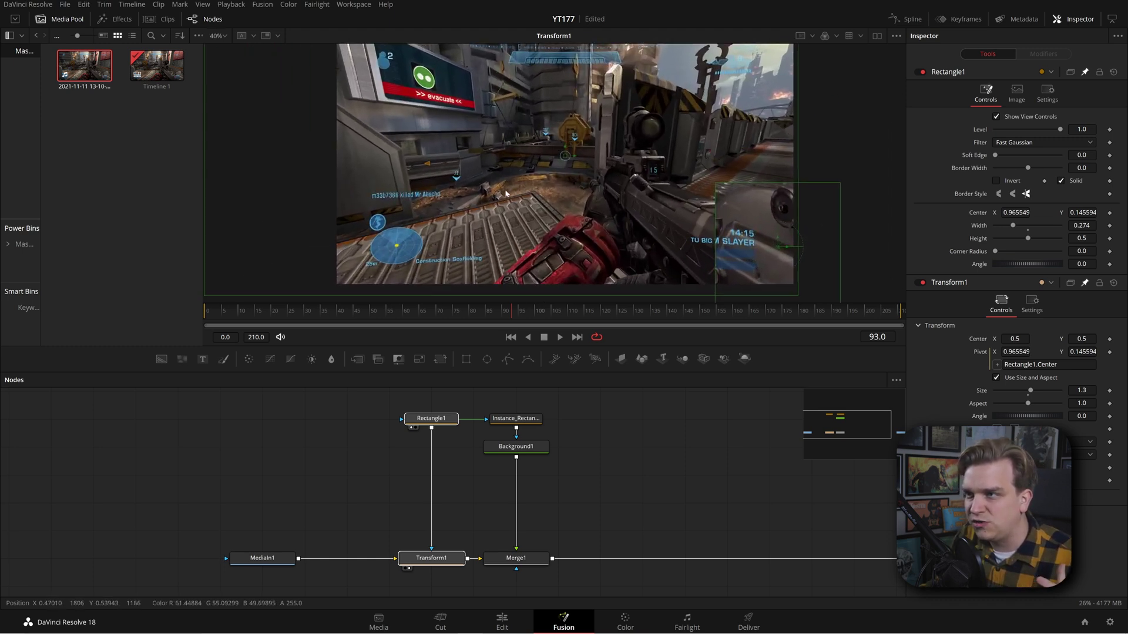
- Move Rectangle1 over the weapon's ammo display, centered at about X 0.695, Y 0.442
click(437, 425)
drag(777, 246, 655, 172)
scroll(660, 222, up, 3)
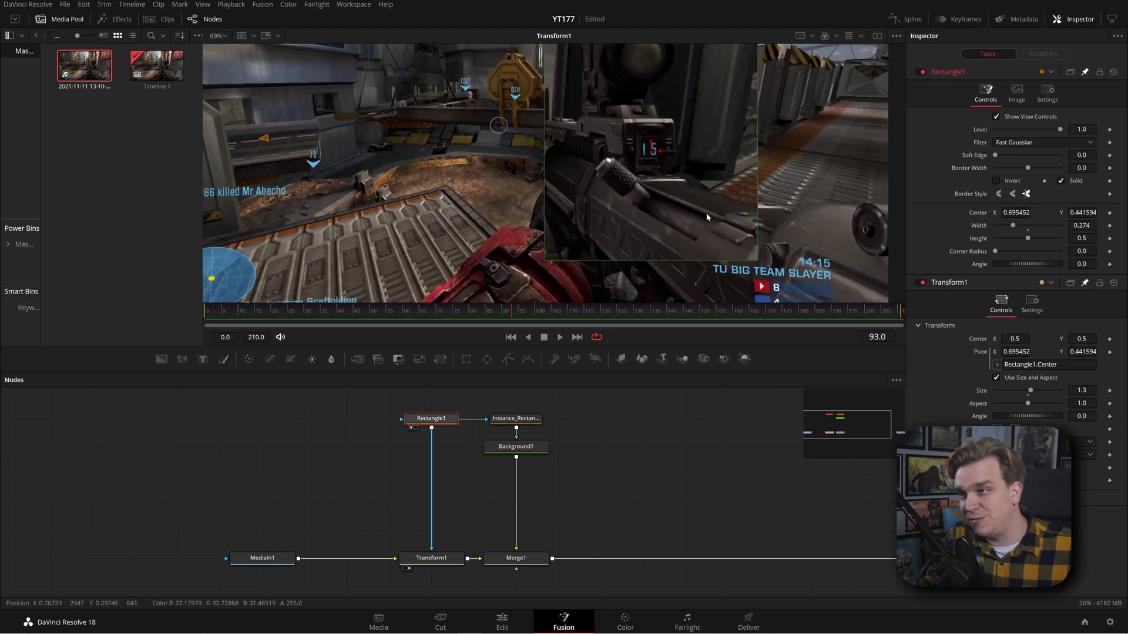
scroll(592, 236, down, 2)
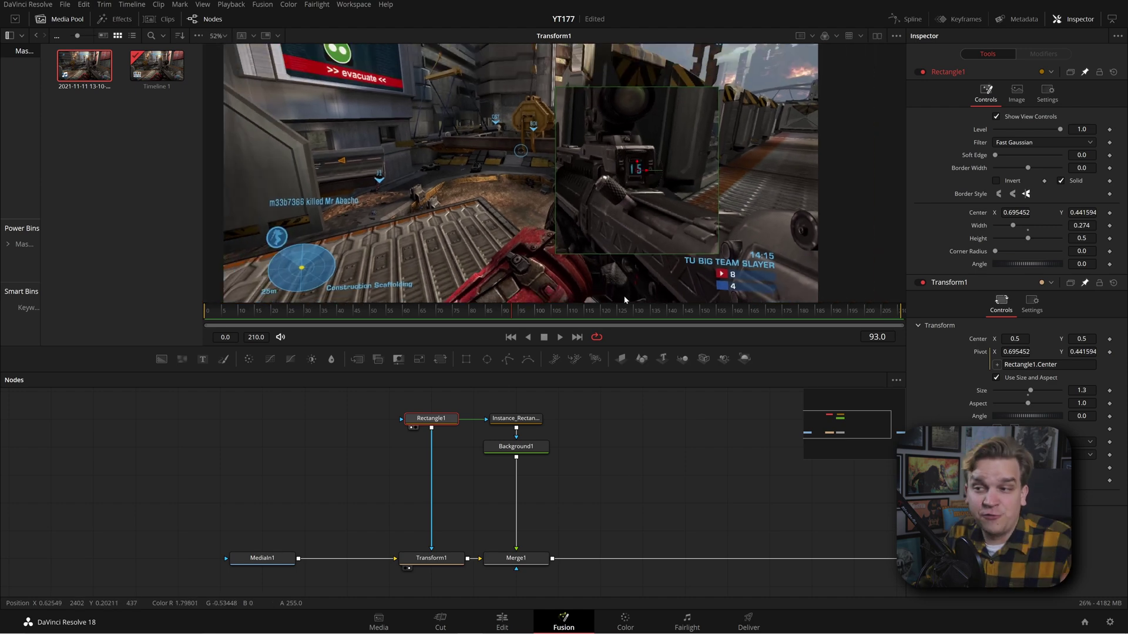
scroll(607, 452, up, 2)
scroll(456, 198, down, 1)
scroll(457, 197, down, 2)
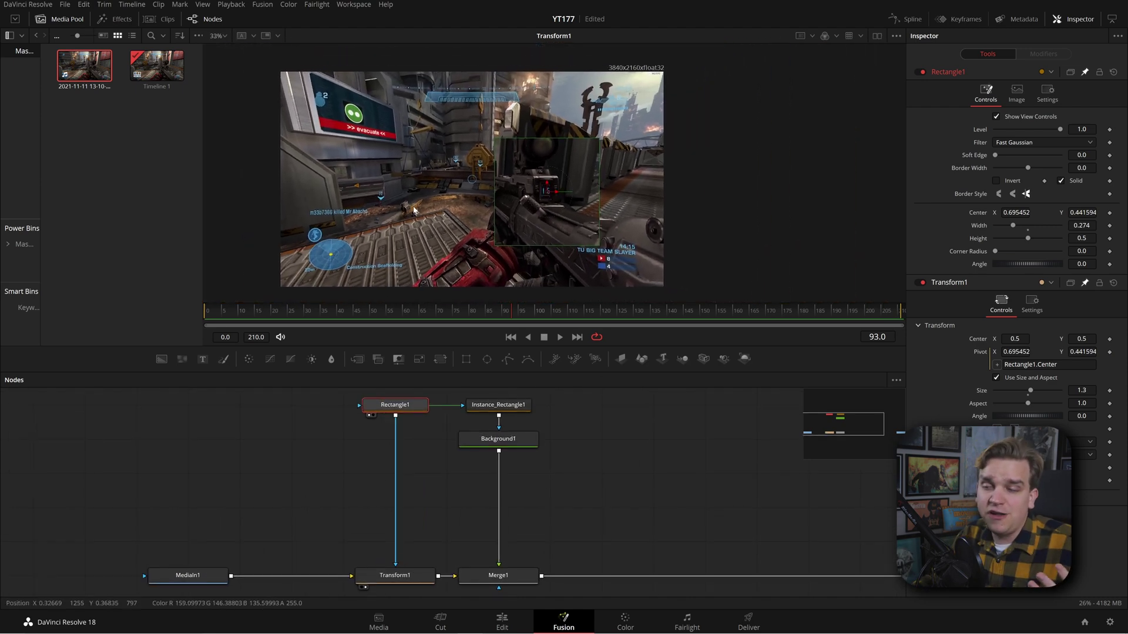
- Try rounding Instance_Rectangle1 with a Corner Radius of 1.0
click(511, 409)
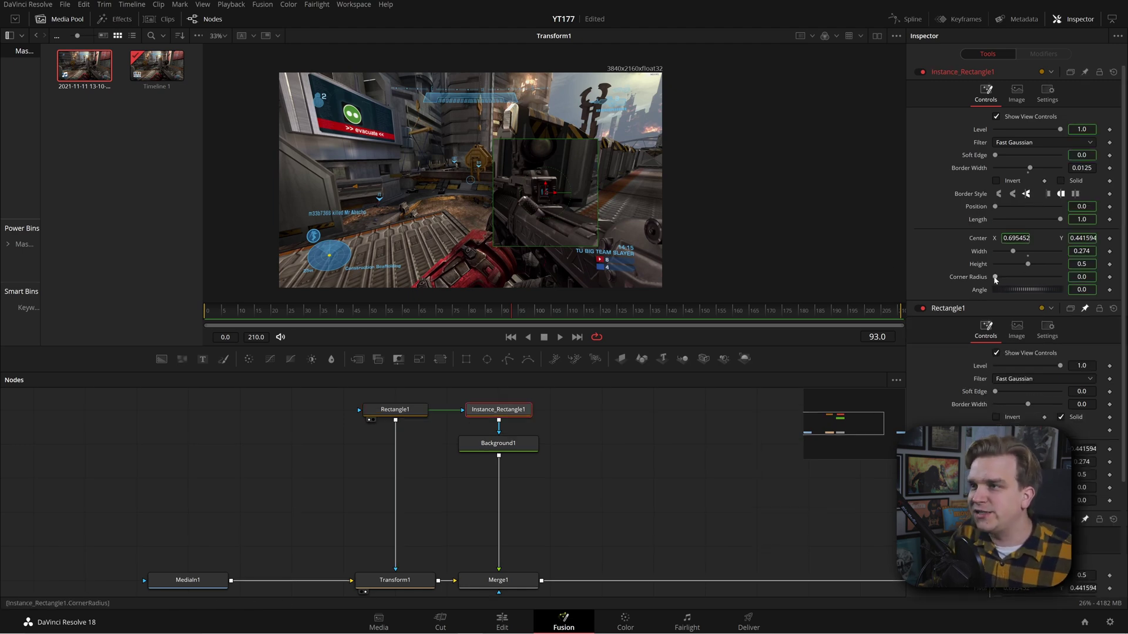
drag(995, 277, 1060, 276)
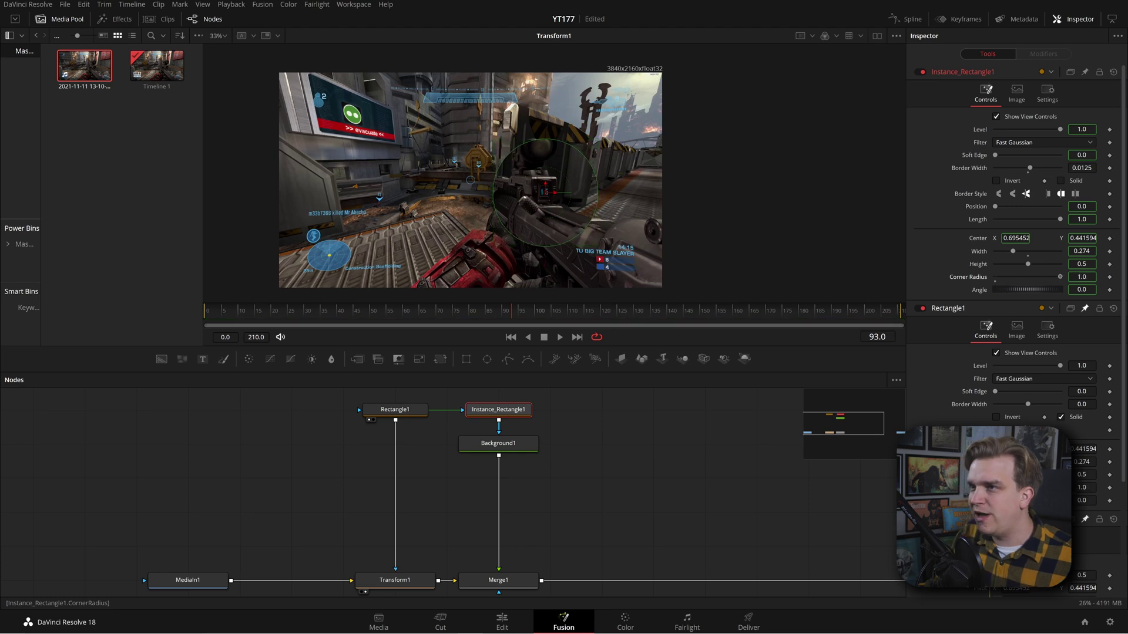
- Show Merge1 in the viewer and scrub from frame 0 to frame 111 to check the outlined magnified area
click(499, 580)
scroll(689, 487, down, 1)
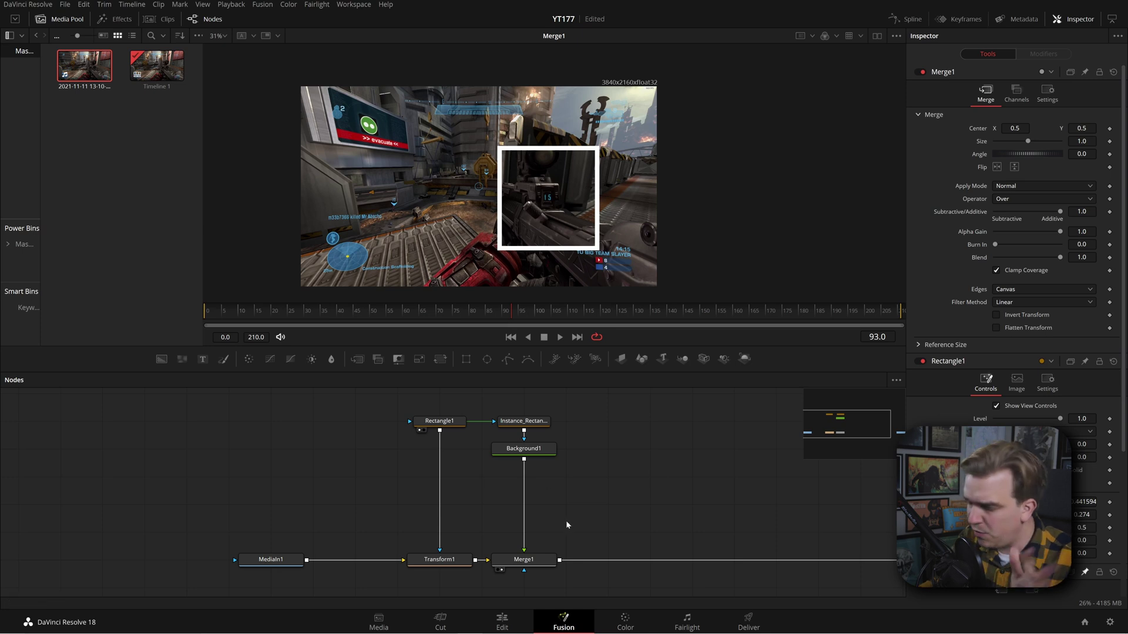
scroll(609, 508, up, 1)
drag(609, 509, 584, 499)
drag(236, 316, 128, 324)
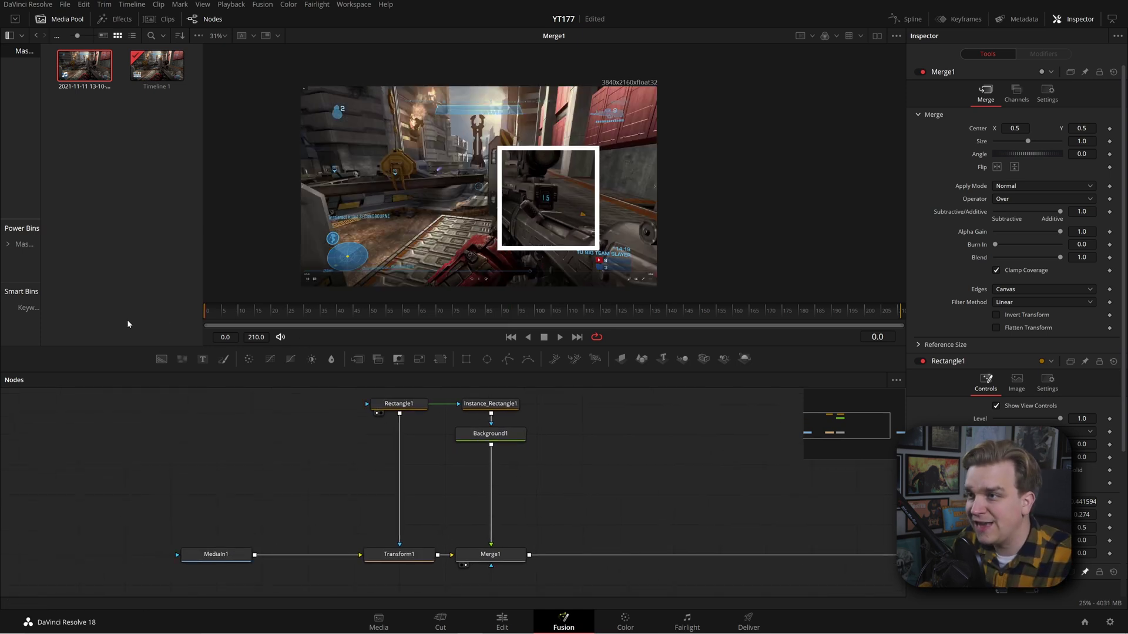
drag(234, 312, 571, 315)
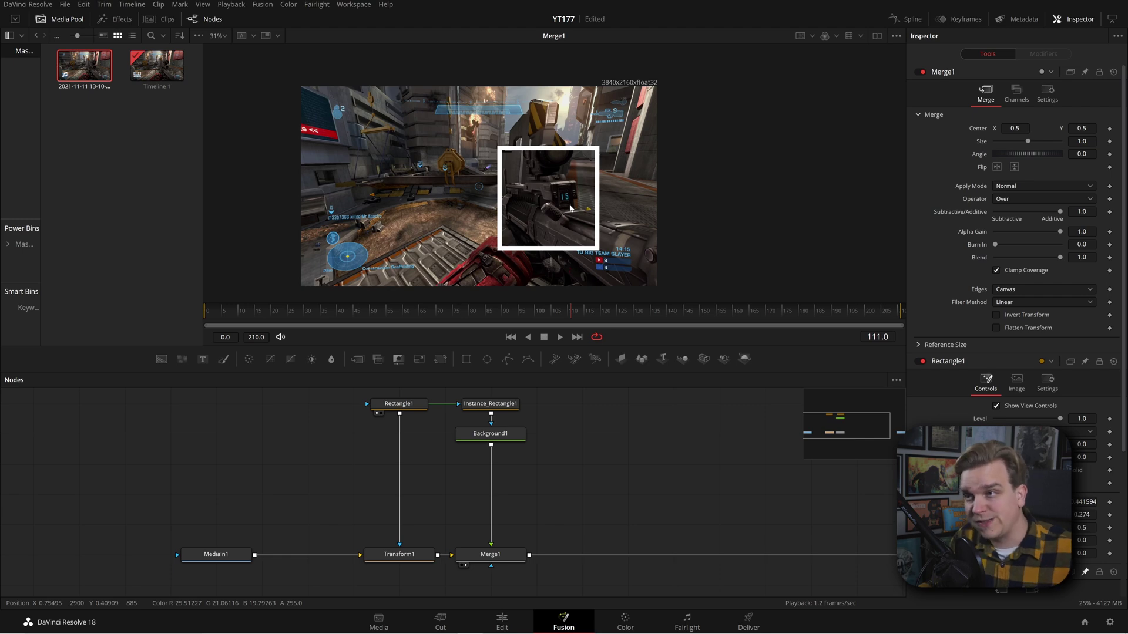
scroll(584, 461, down, 1)
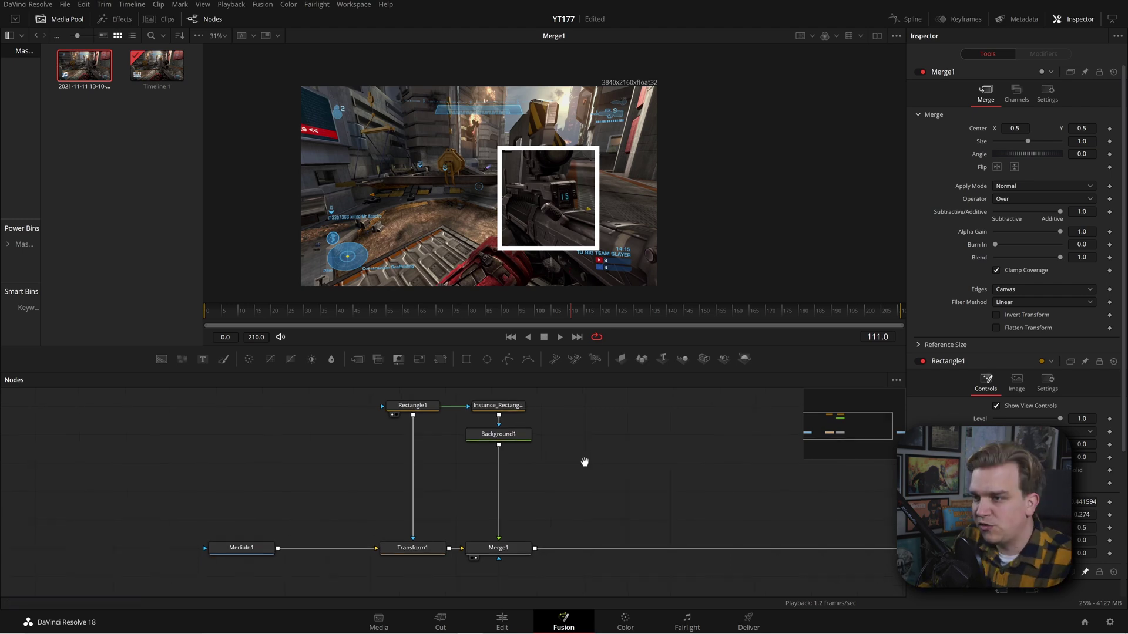
drag(584, 460, 571, 470)
scroll(571, 470, up, 2)
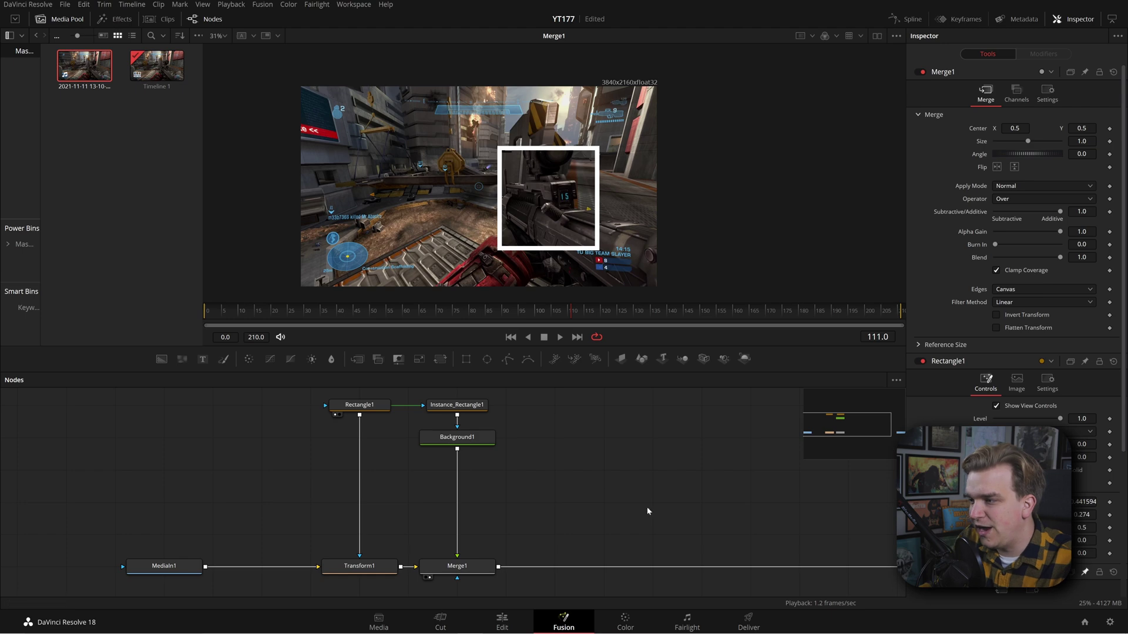
- Unpin the extra controls and add an Anim Curves modifier to Rectangle1's Width
click(370, 405)
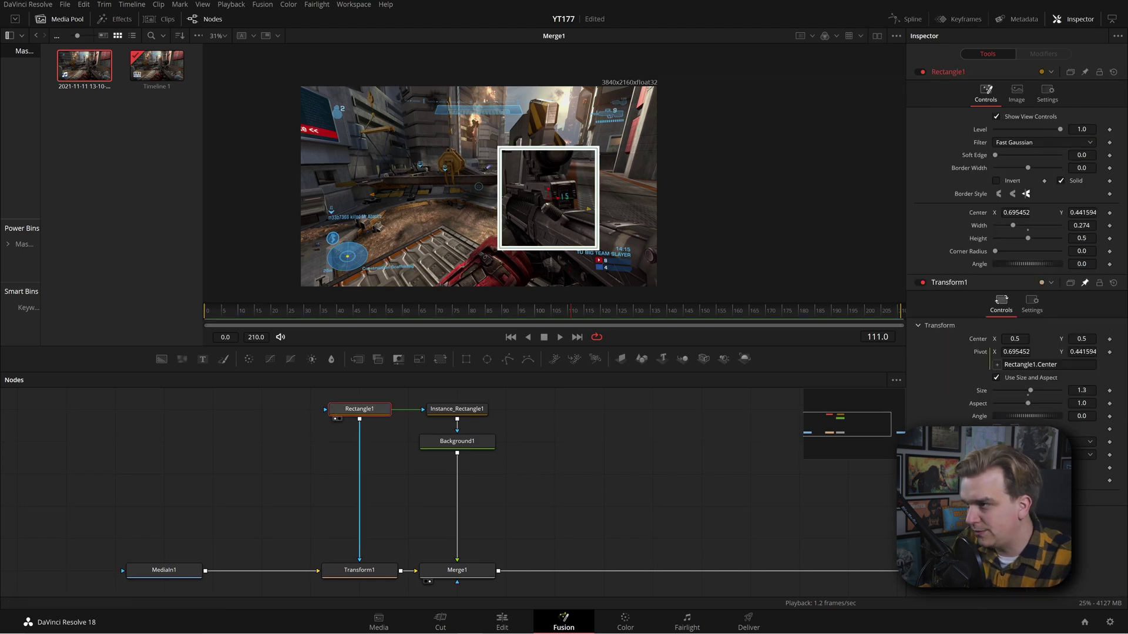
click(457, 409)
click(337, 407)
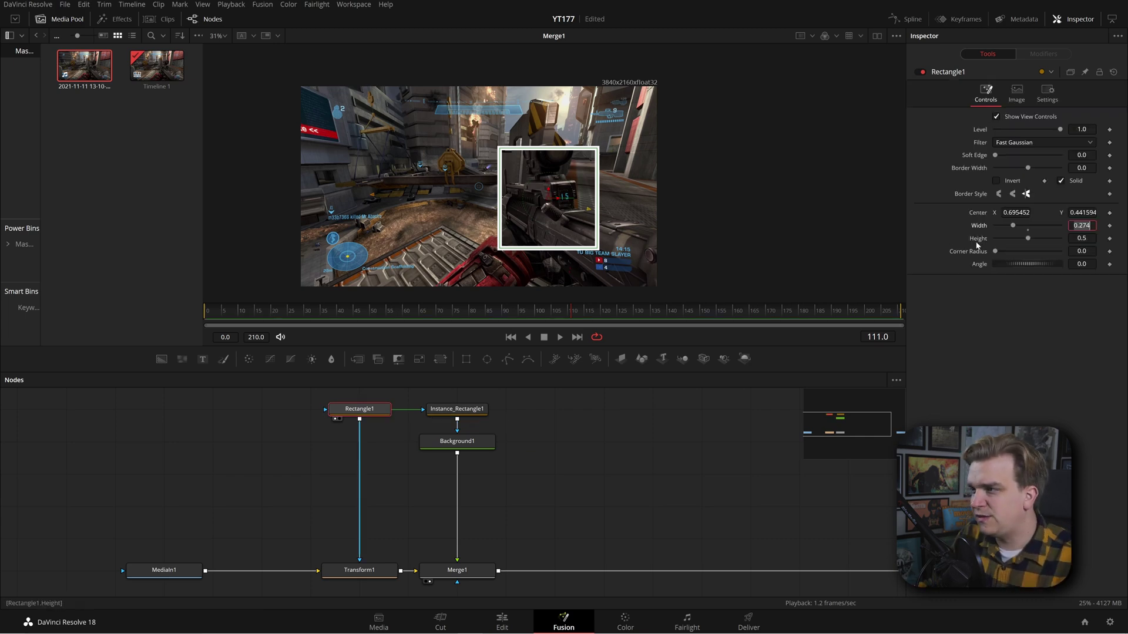
click(1017, 357)
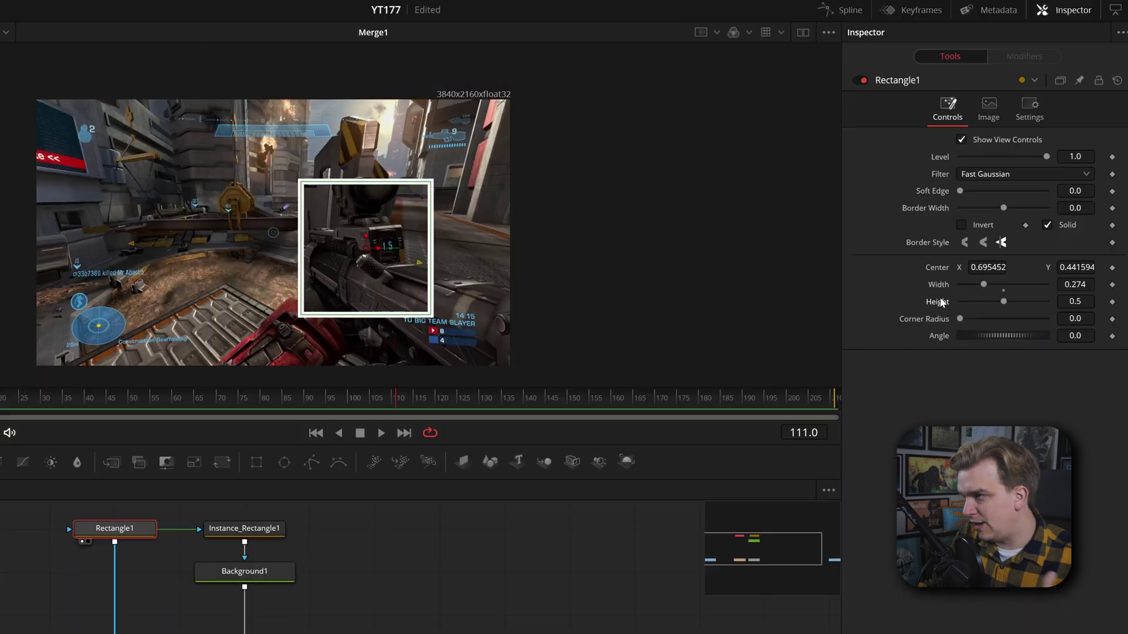
right_click(978, 231)
mouse_move(975, 348)
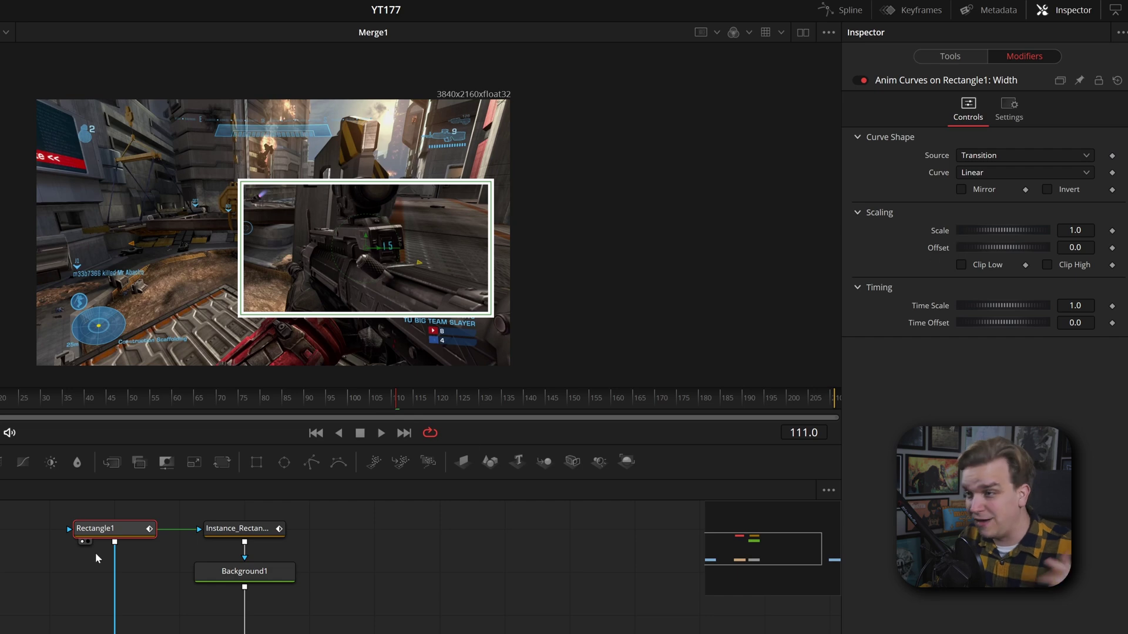
- Scrub to the end of the clip to review the box's width animation, and save the project
drag(324, 413, 837, 464)
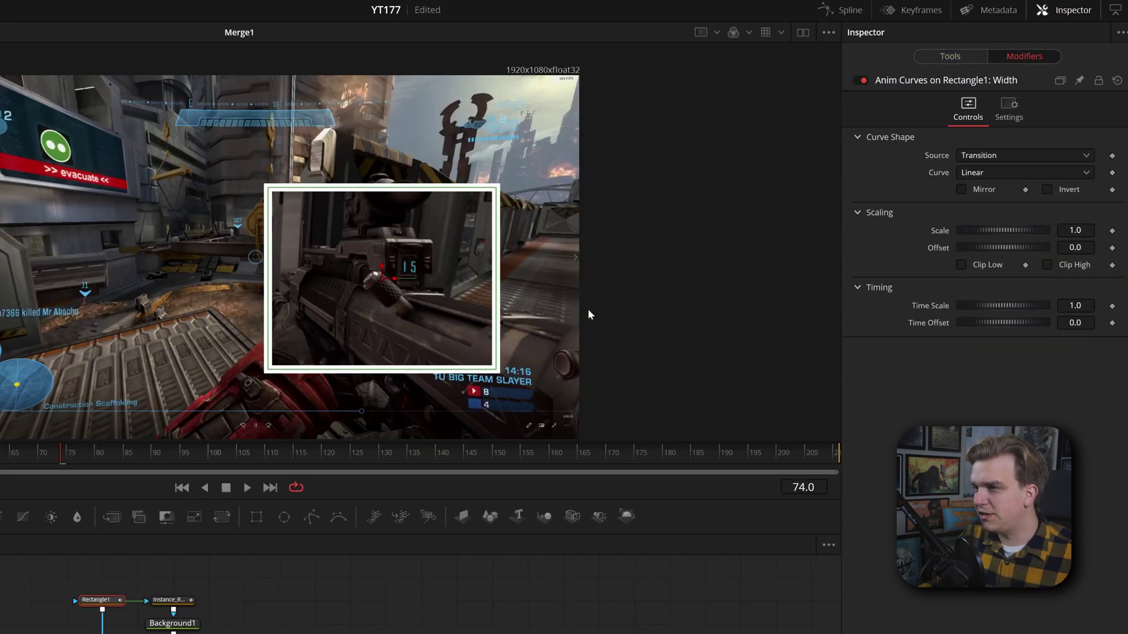
drag(593, 291, 679, 259)
scroll(679, 259, down, 3)
scroll(679, 259, up, 4)
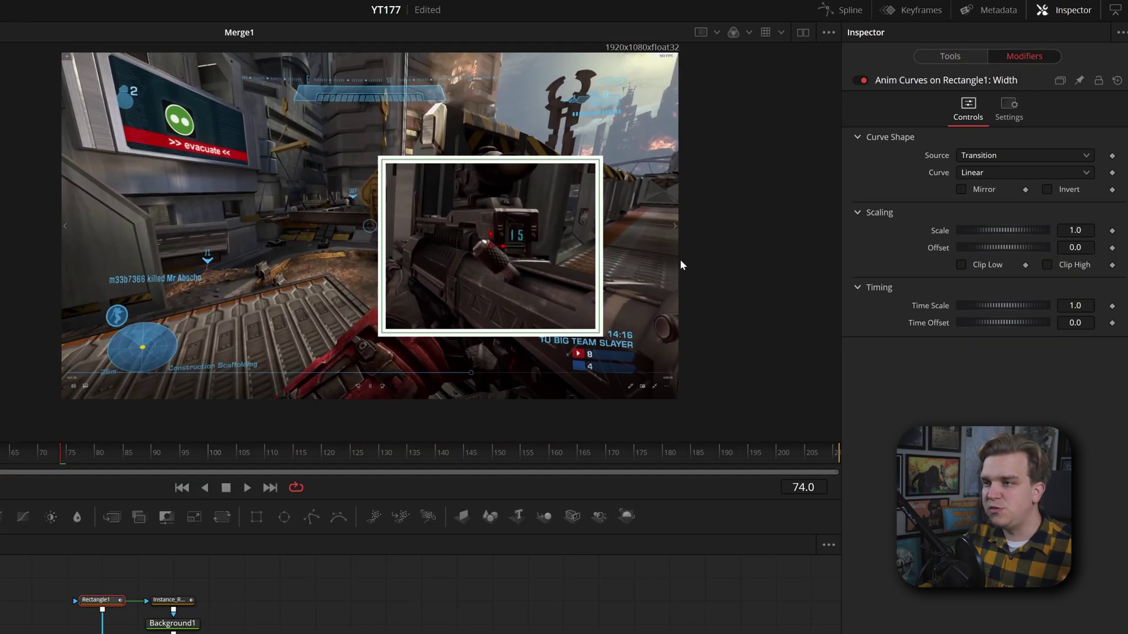
scroll(462, 630, down, 1)
scroll(462, 630, up, 1)
scroll(373, 620, down, 2)
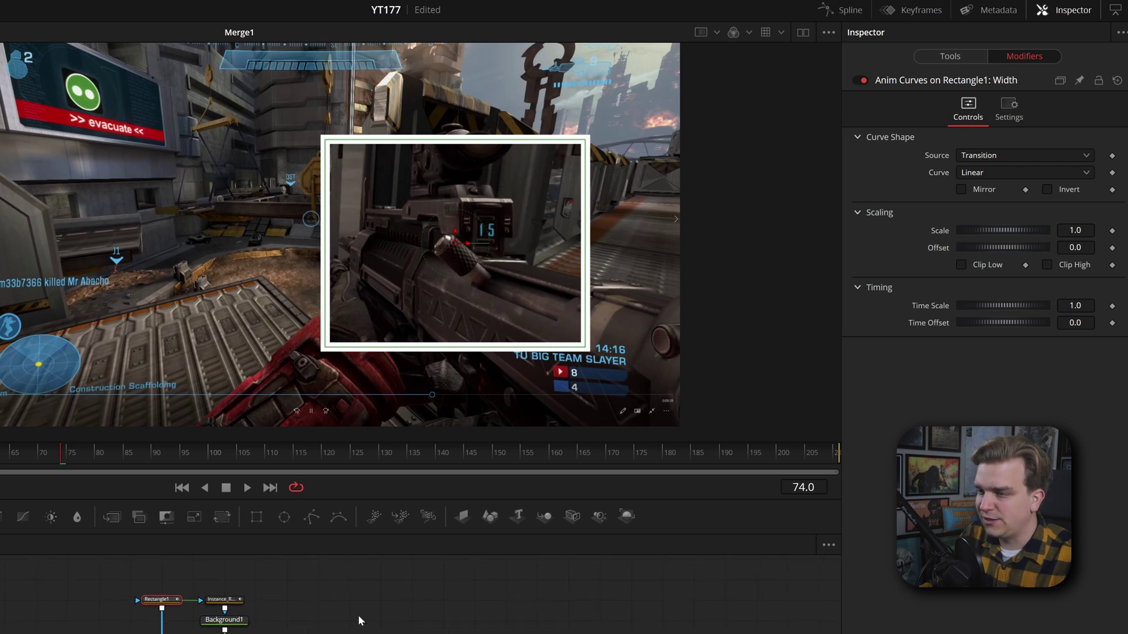
scroll(359, 626, up, 1)
key(ctrl+s)
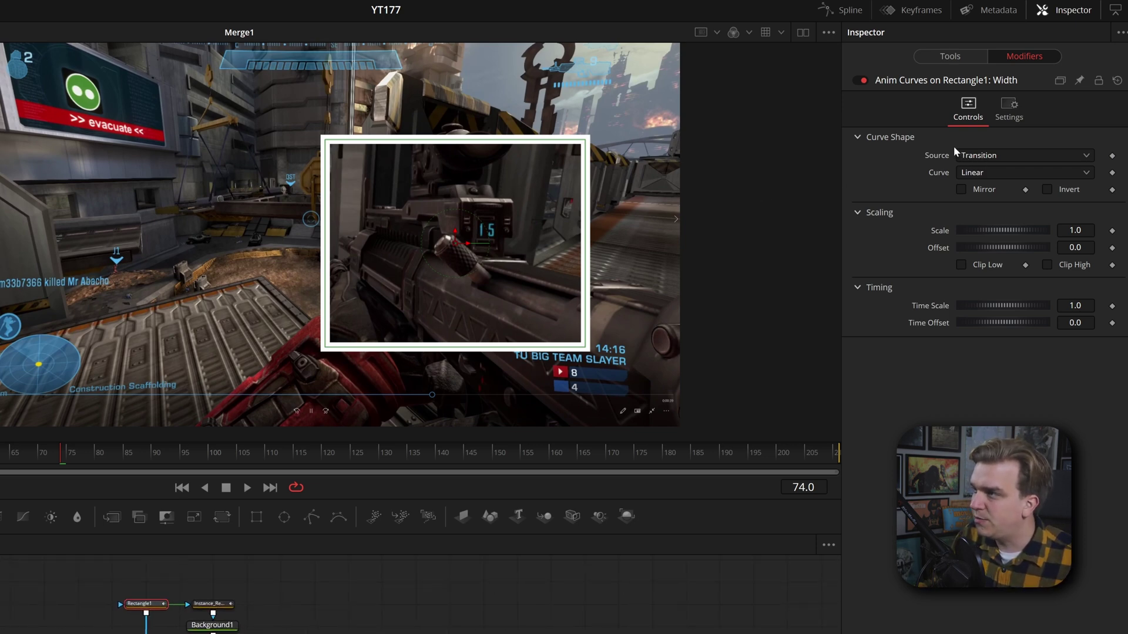
- Set the Width curve's Source to Custom, with a Scale of about 0.279 and an Input of 1
click(982, 157)
click(984, 201)
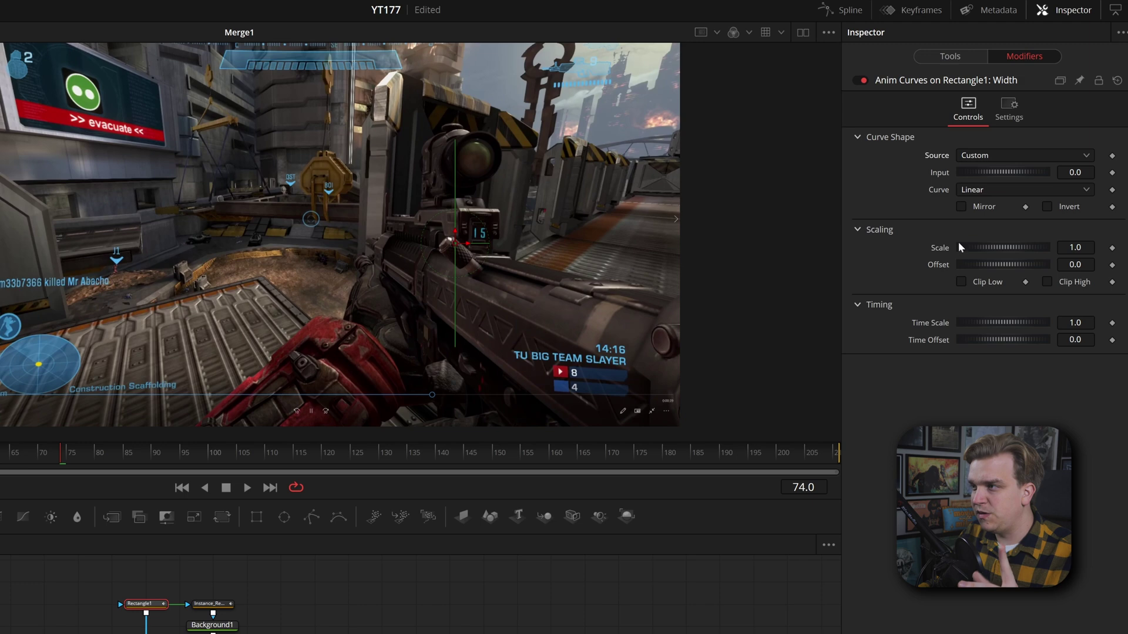
drag(999, 247, 956, 254)
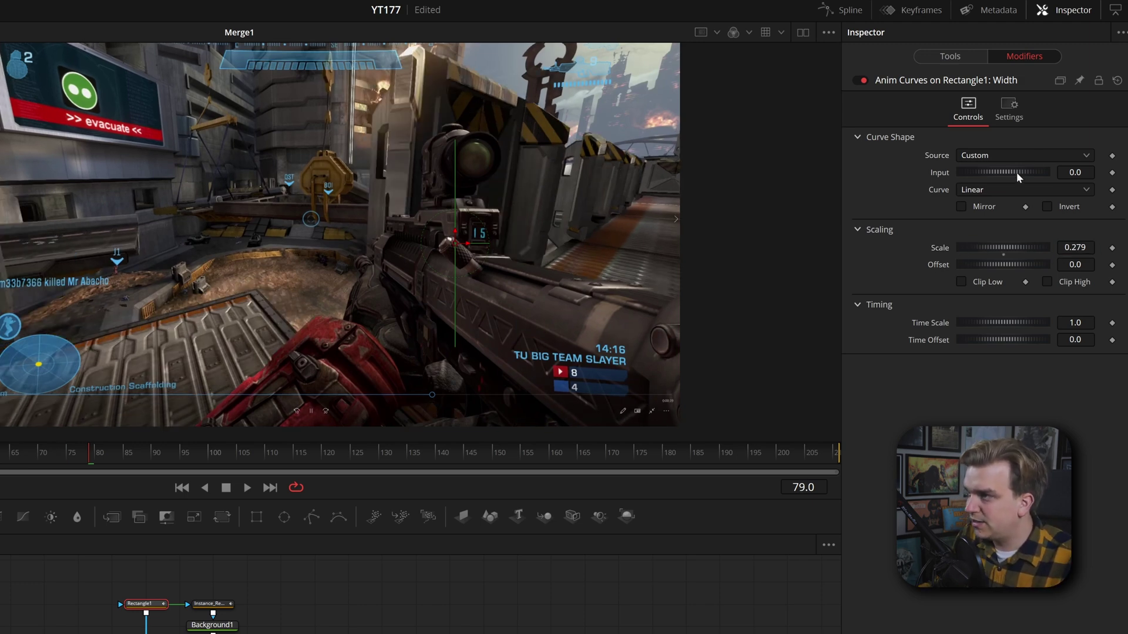
double_click(1079, 171)
text(1)
key(Tab)
click(863, 363)
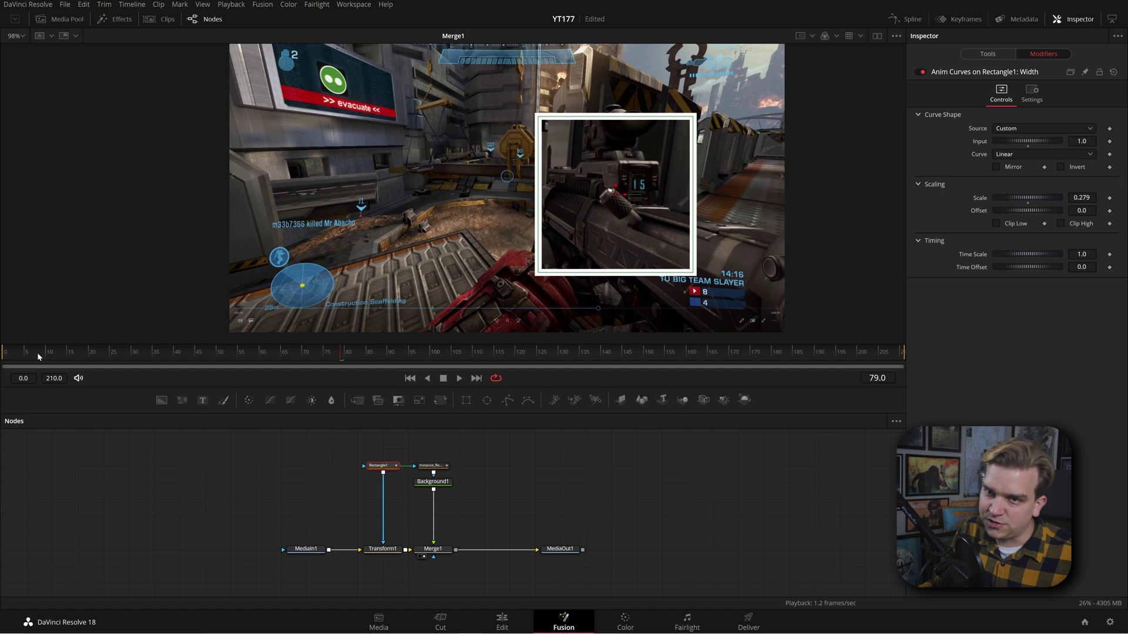
- Keyframe the Input of Rectangle1's Width curve at 0 on frame 0 and at 1 on frame 20
drag(37, 356, 3, 355)
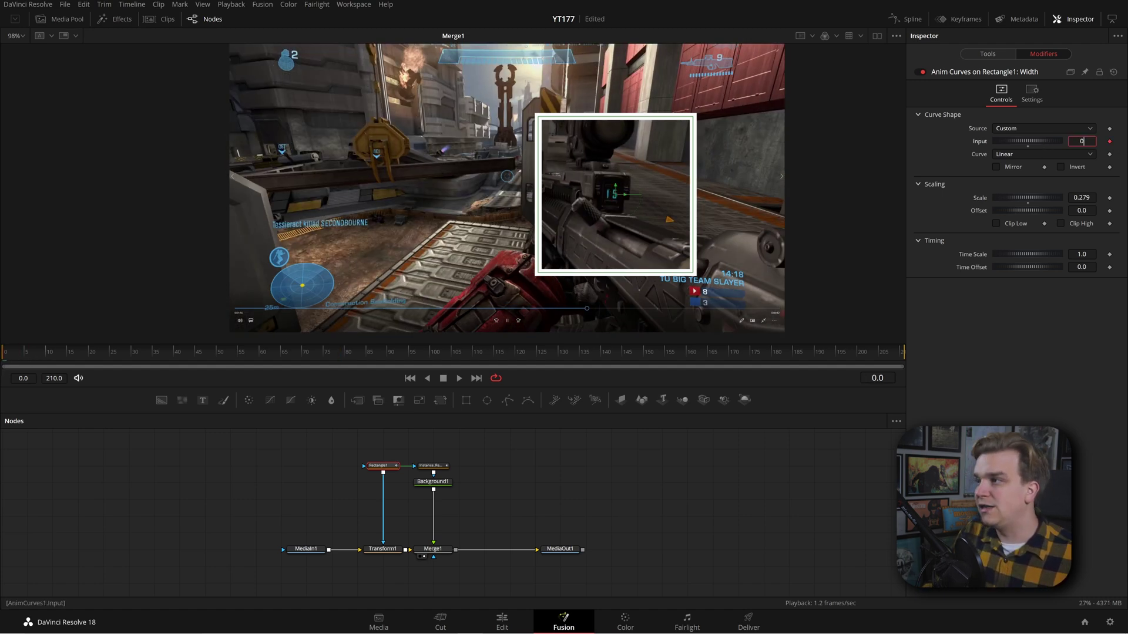
key(Return)
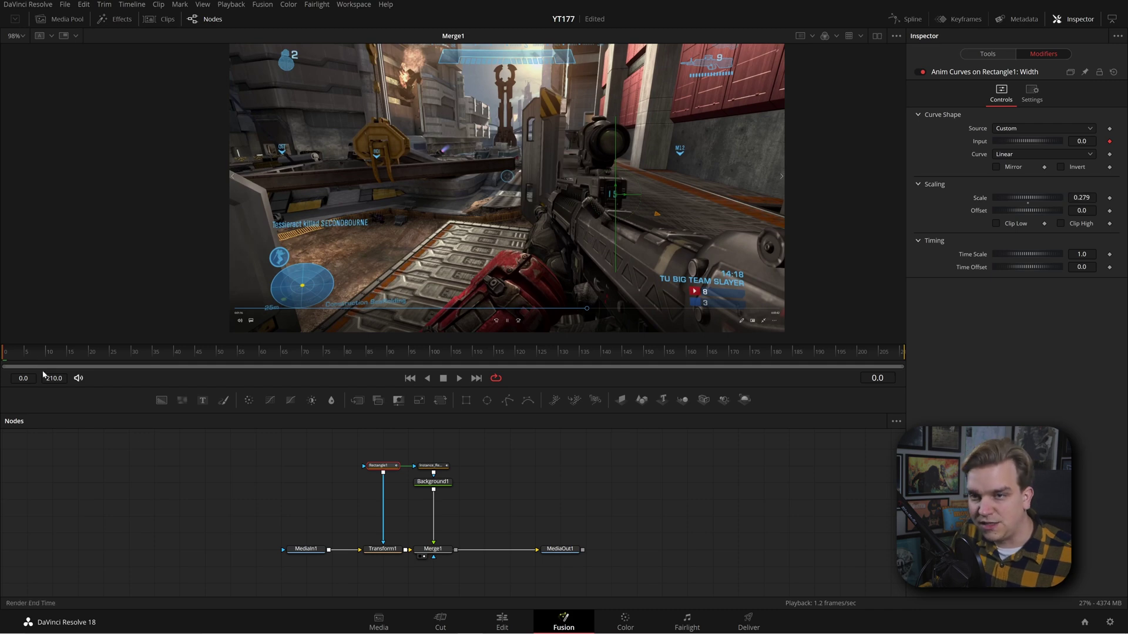
drag(28, 358, 91, 394)
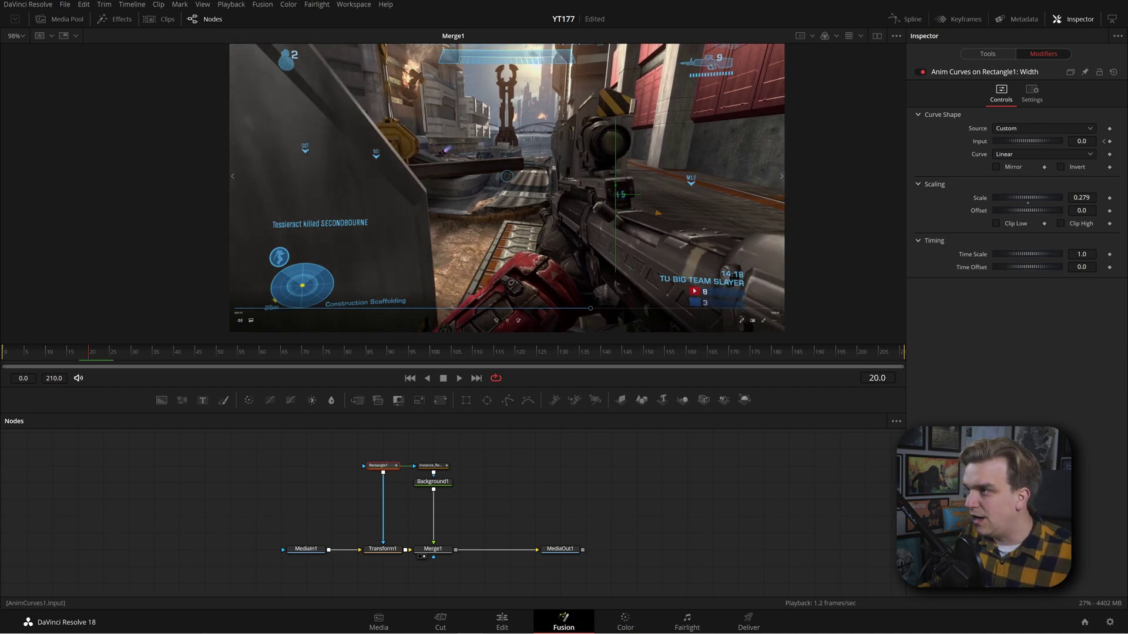
drag(1026, 141, 1031, 141)
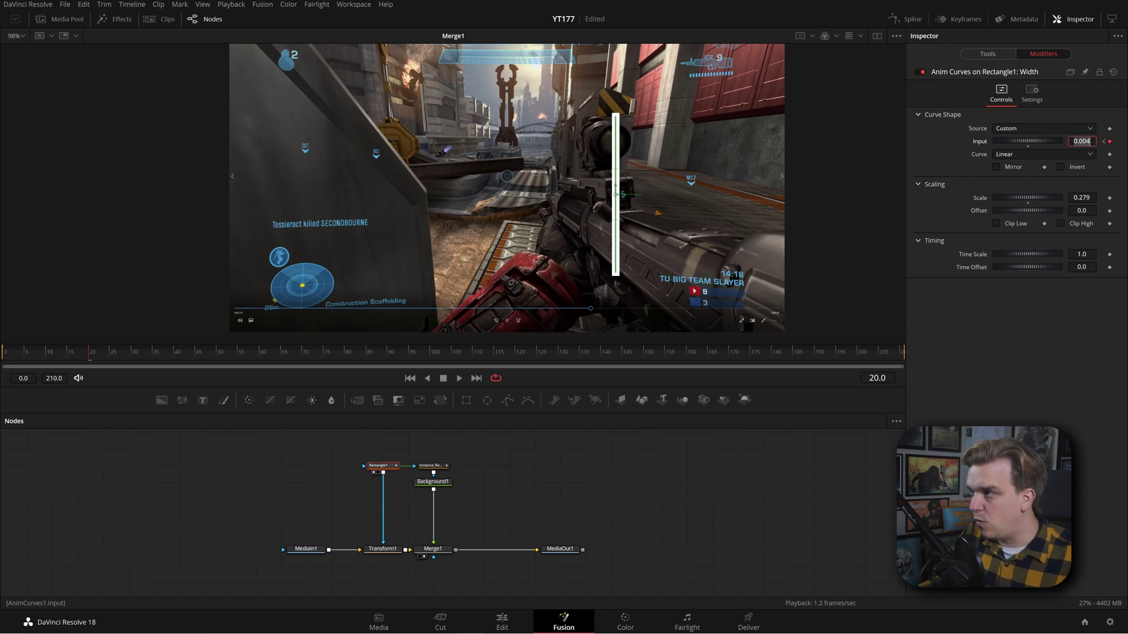
text(1)
key(Tab)
- Preview the width animation, turn on Mirror for Rectangle1's Width curve, and save the project
click(235, 499)
click(5, 356)
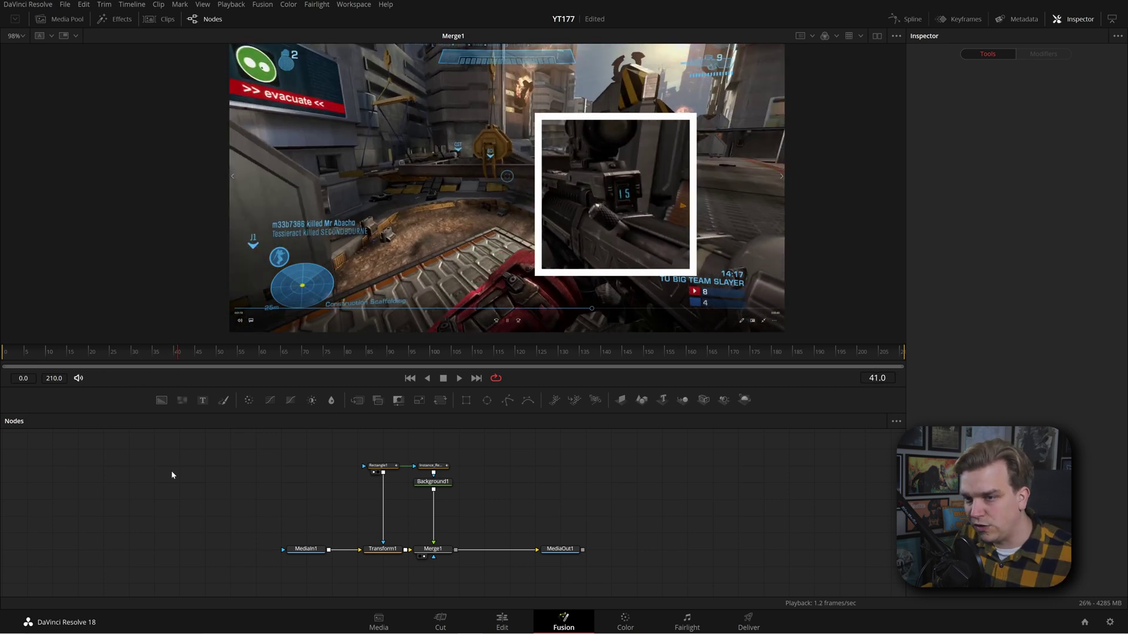
click(378, 465)
click(1041, 54)
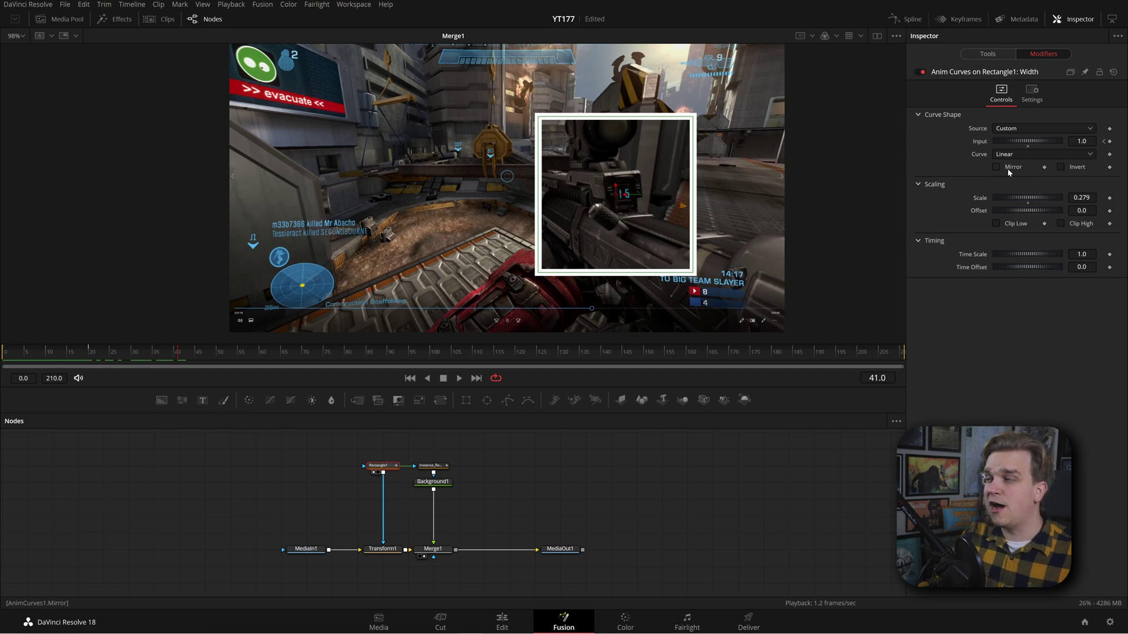
drag(16, 356, 463, 396)
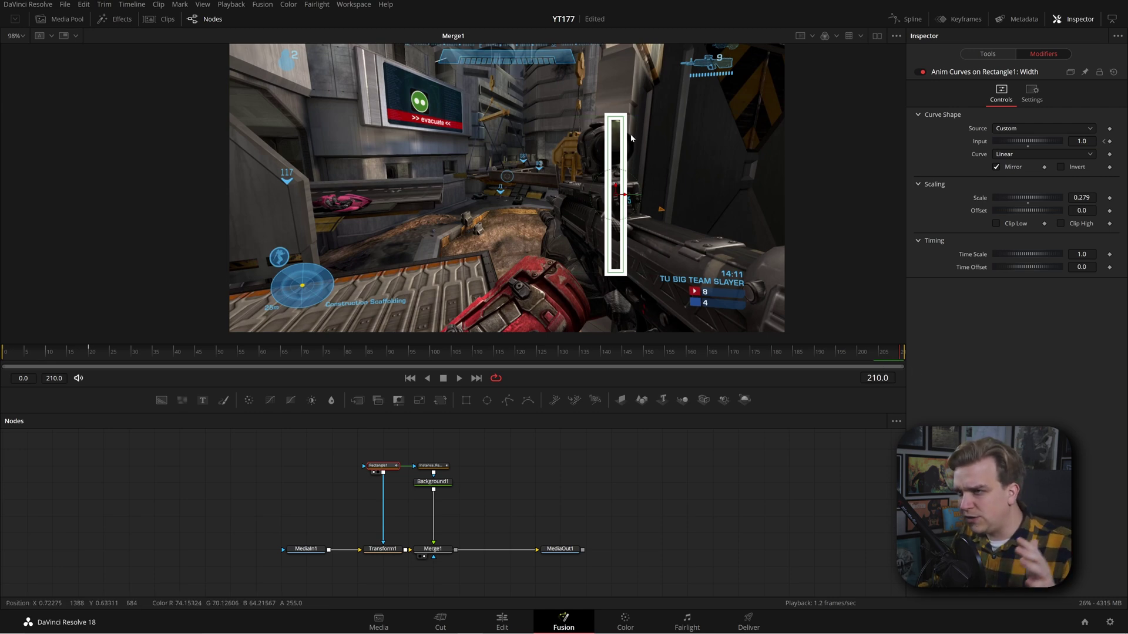
key(ctrl+s)
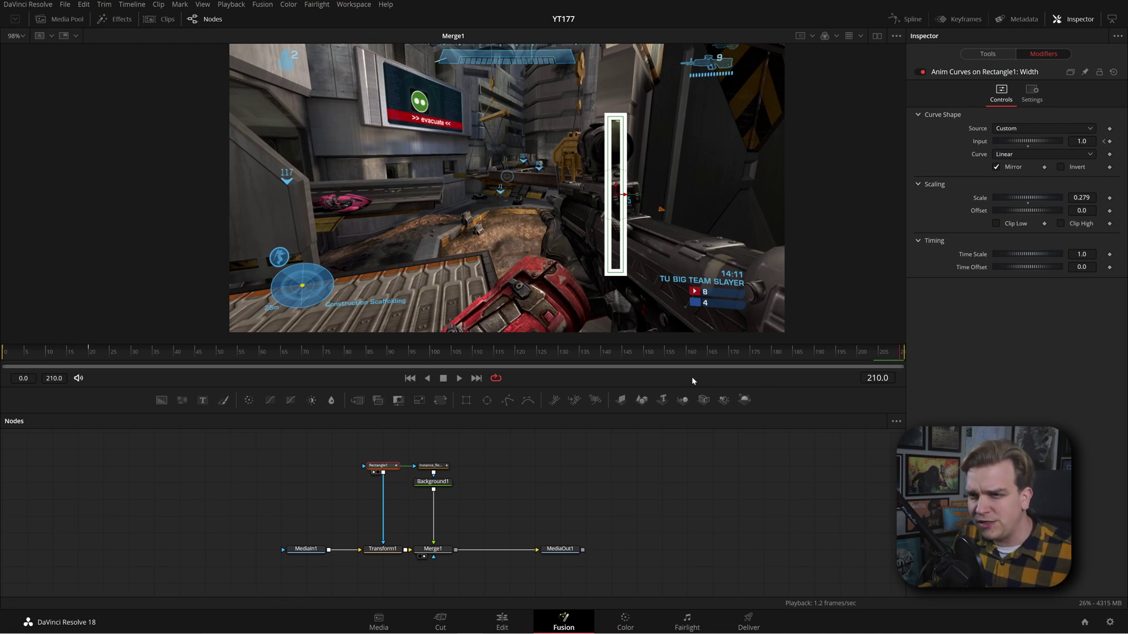
- Display the Width Input curve in the spline editor and scrub from frame 0 to frame 210 to check the animation
key(F7)
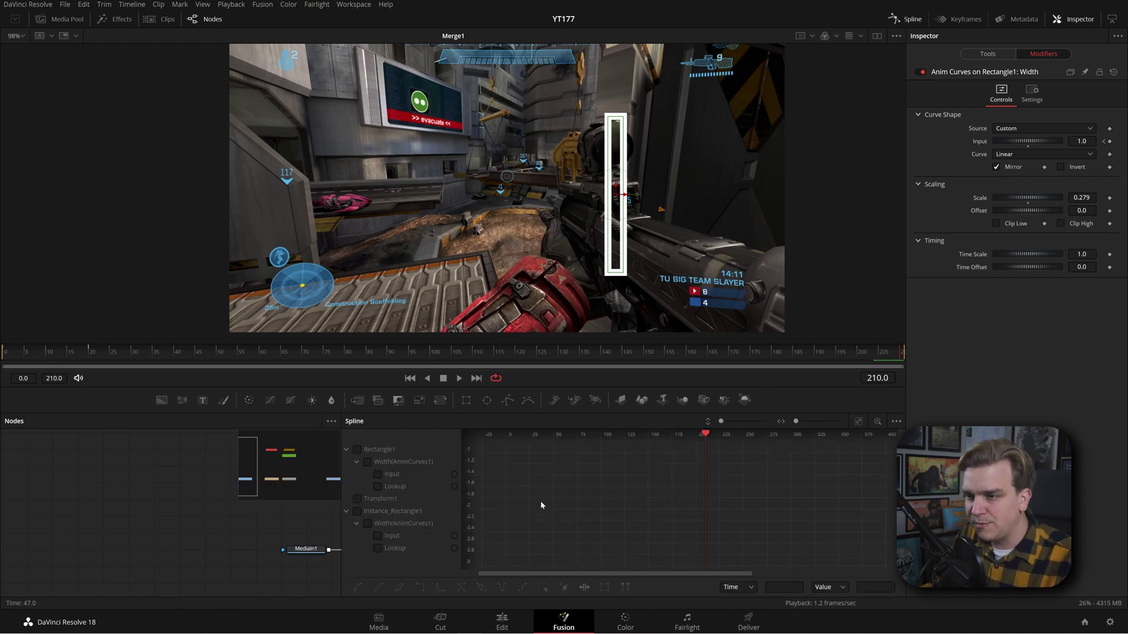
click(385, 475)
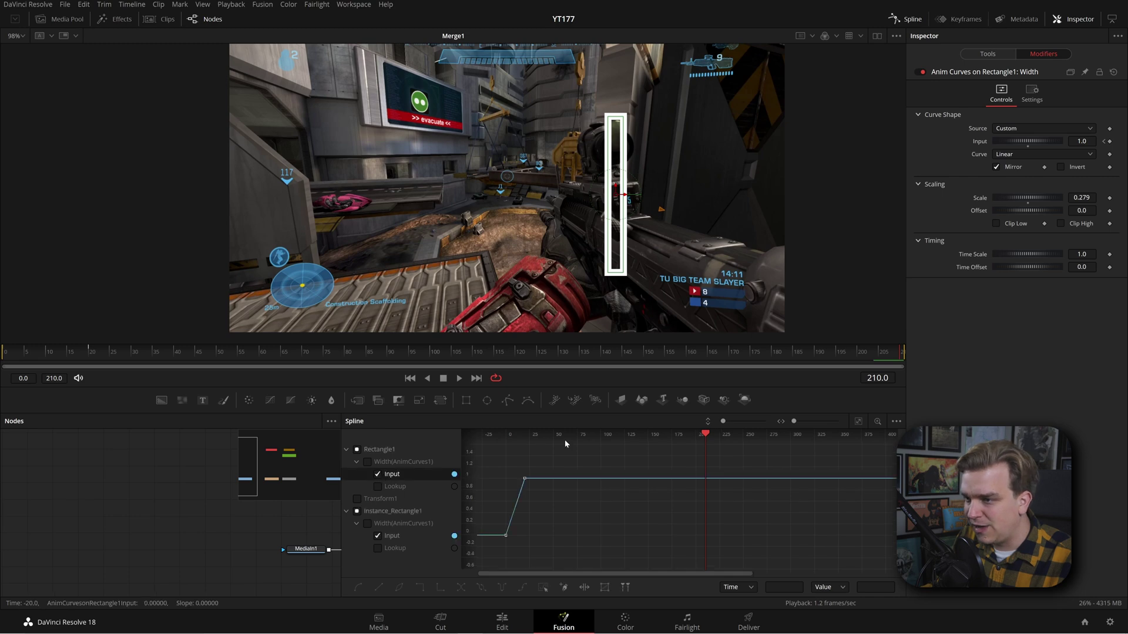
scroll(629, 559, up, 1)
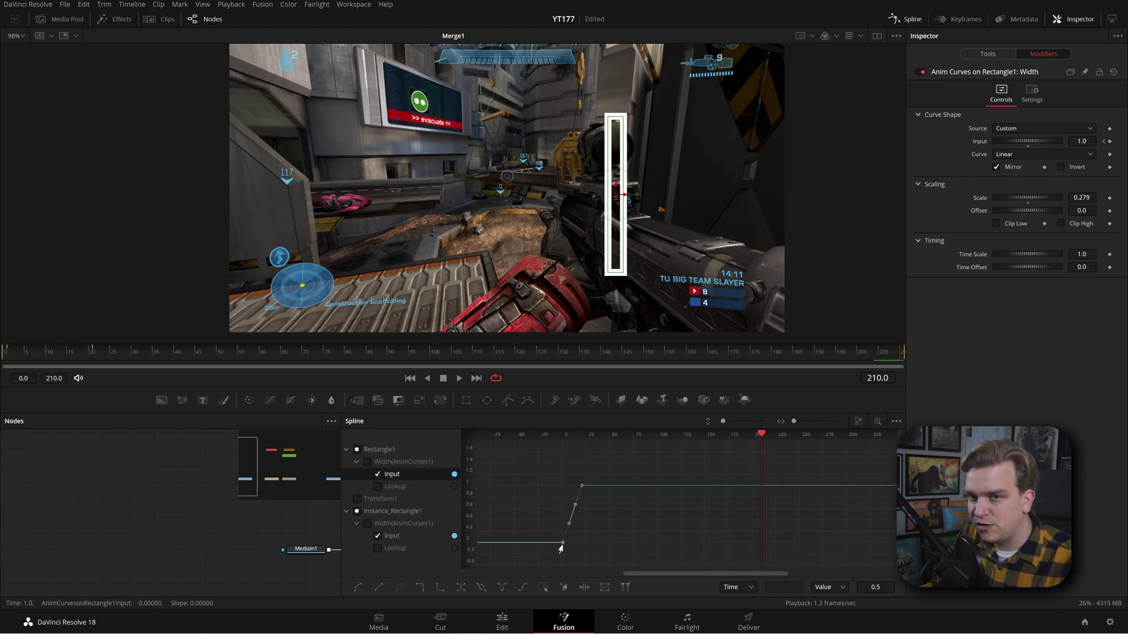
click(8, 360)
click(7, 360)
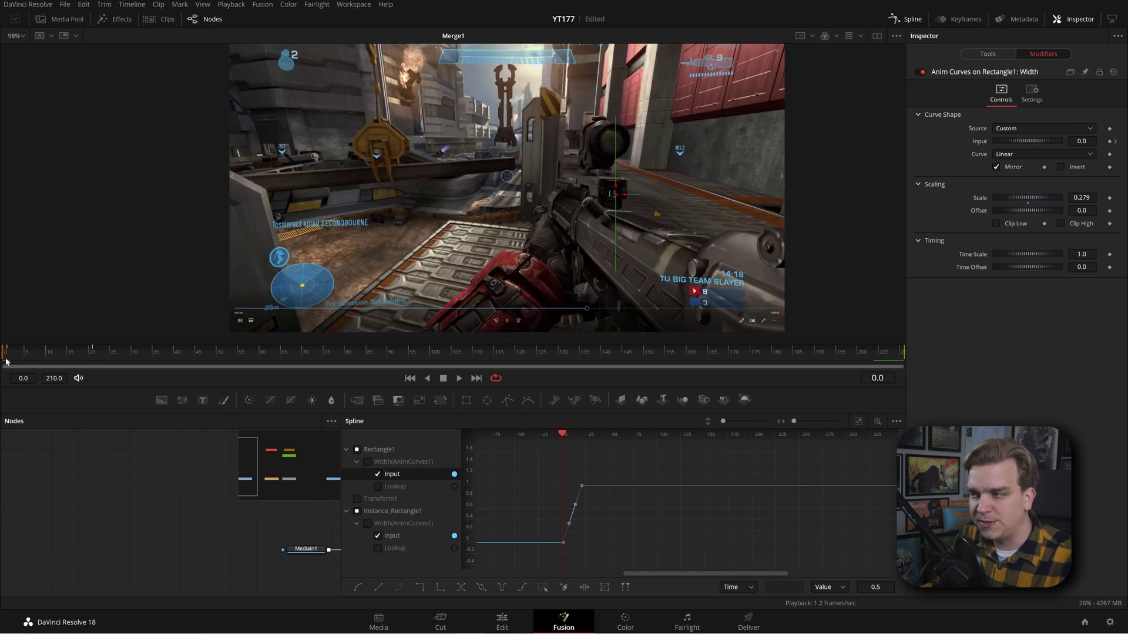
drag(6, 360, 596, 360)
drag(878, 400, 905, 403)
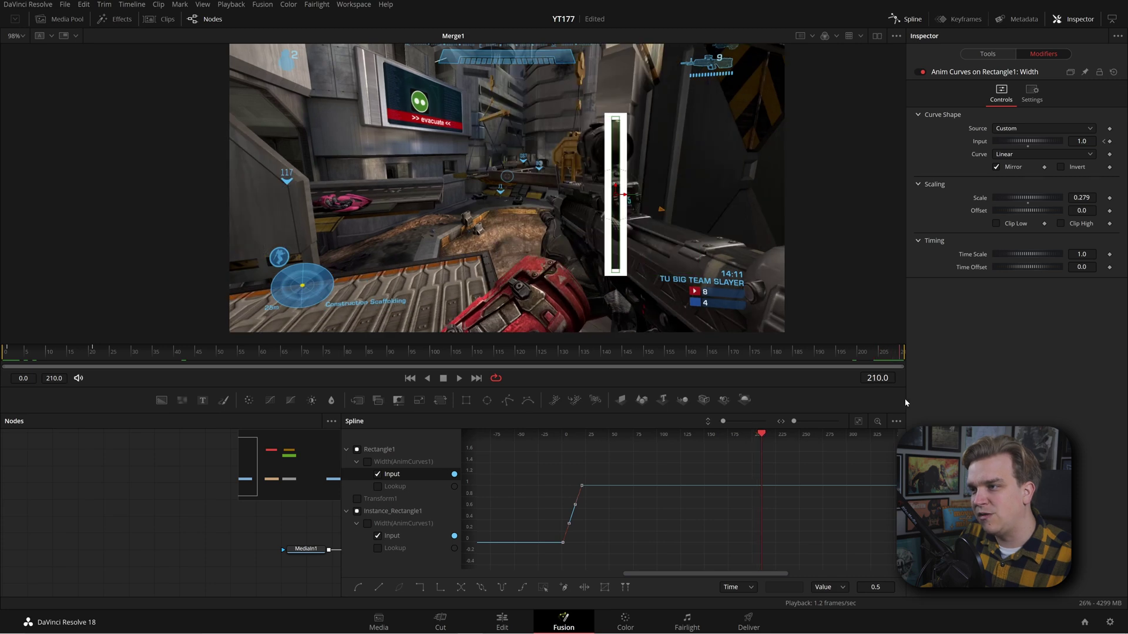
- Shift the Width Input keyframes about one frame later and add an Input keyframe of 0 on frame 0
drag(538, 462, 632, 571)
drag(562, 543, 564, 543)
drag(571, 434, 562, 434)
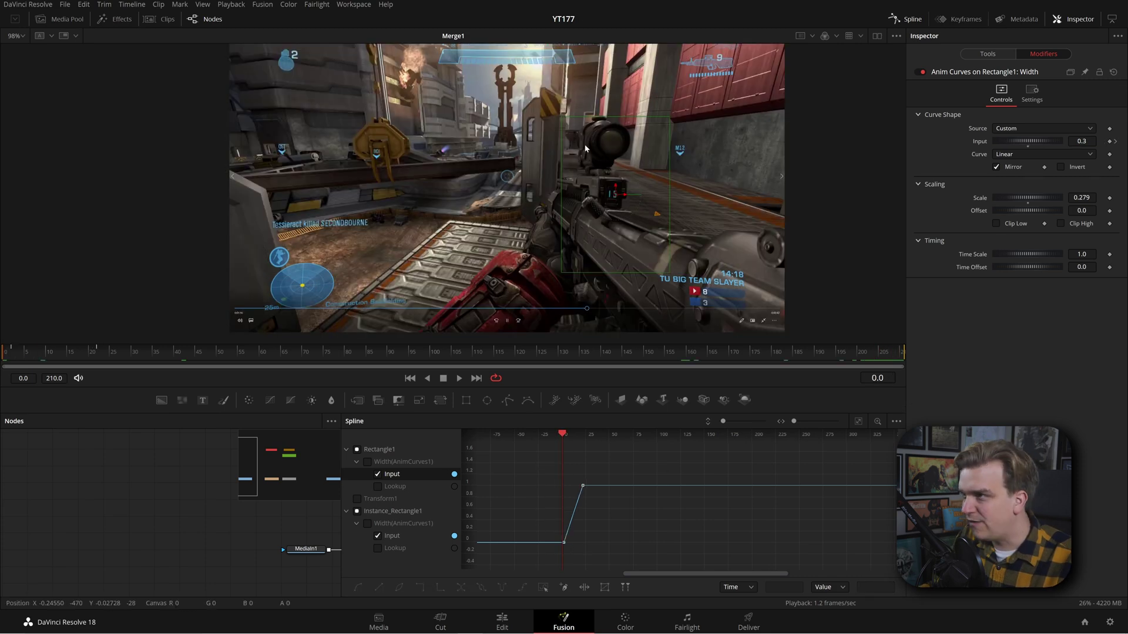
click(998, 54)
click(1043, 54)
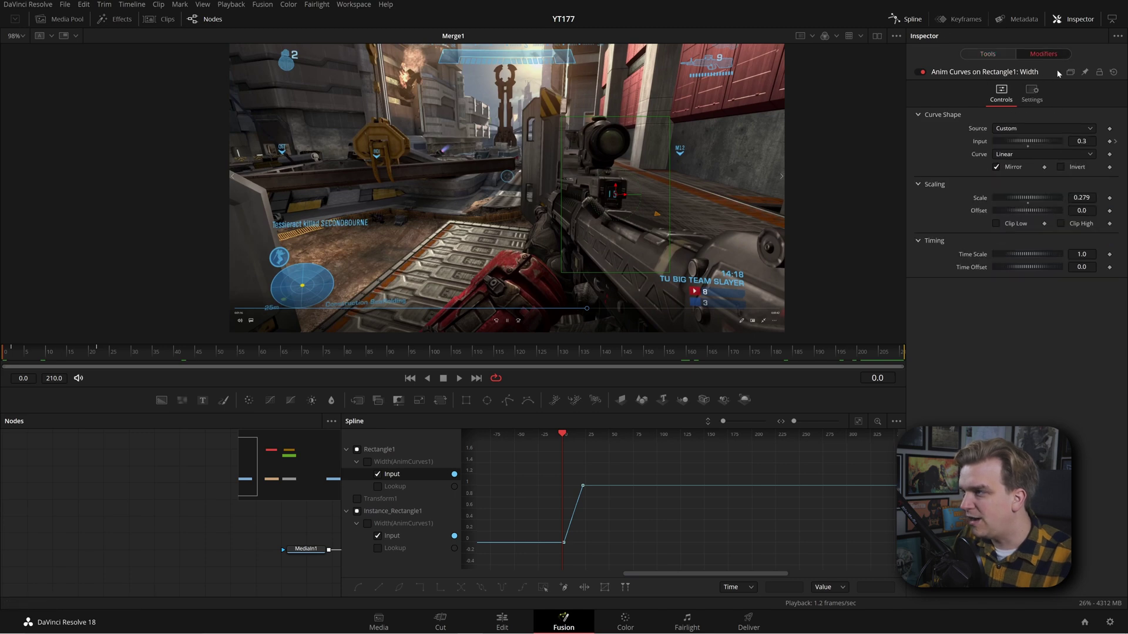
click(1110, 142)
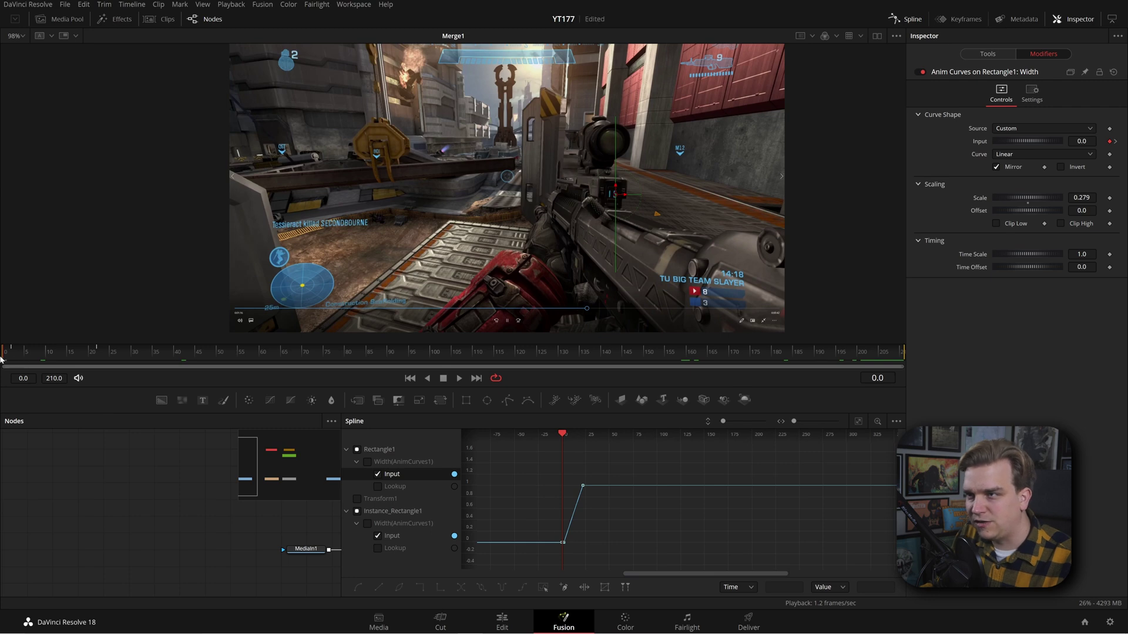
- Play the clip and scrub through its start and end to check the box's opening and closing width animation
key(space)
click(782, 354)
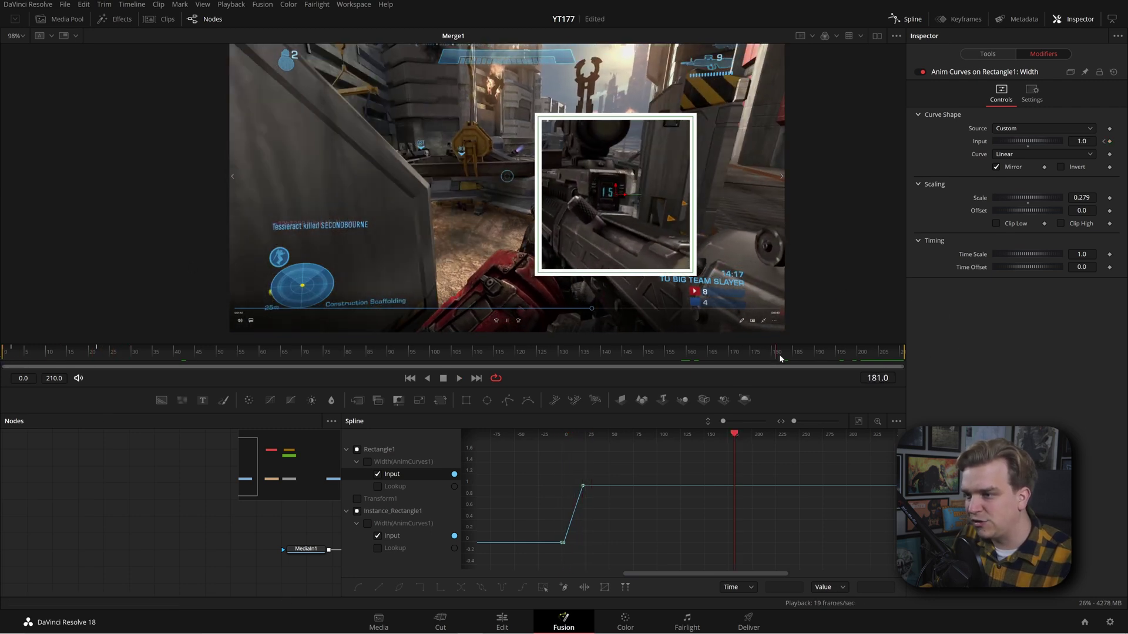
drag(862, 357, 891, 368)
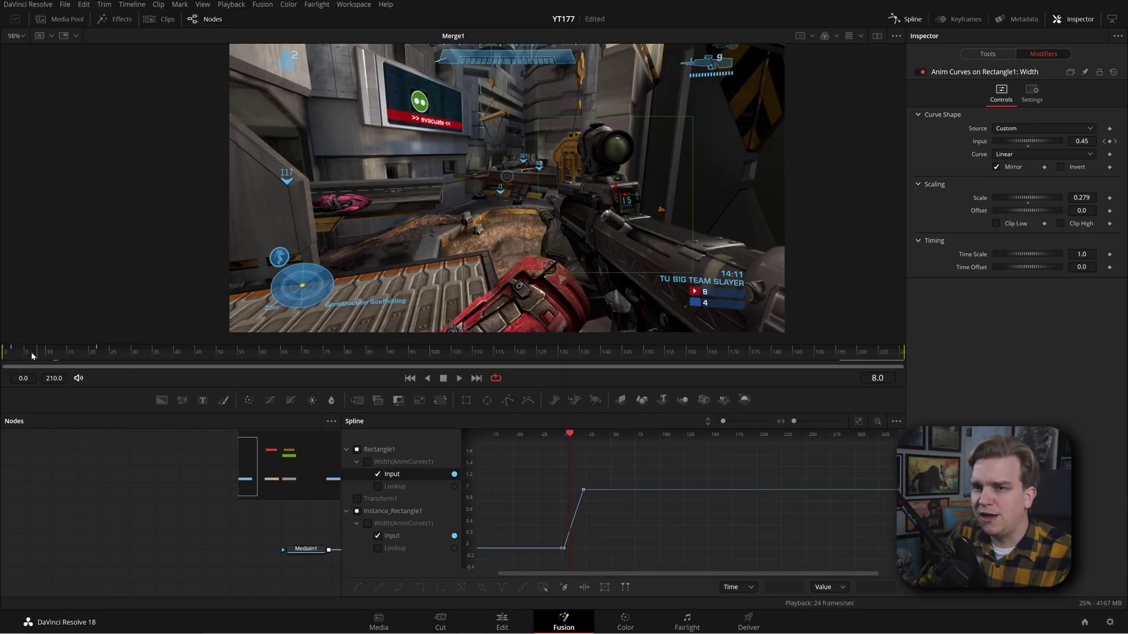
drag(32, 356, 156, 358)
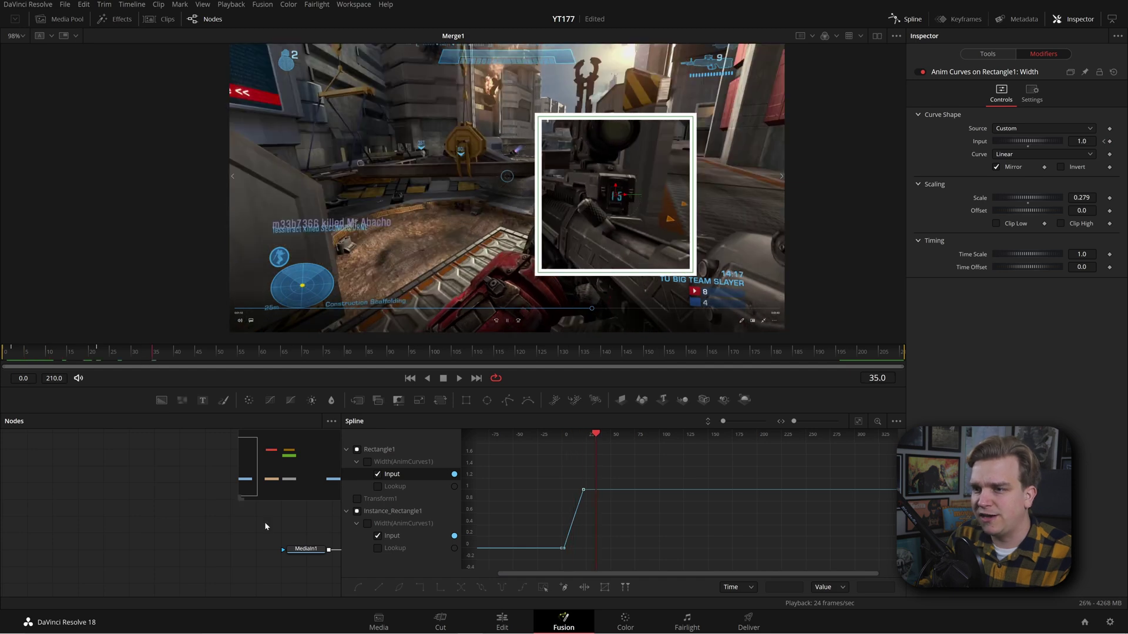
- Add an Anim Curves modifier to Rectangle1's Height and show its controls
drag(231, 548, 51, 527)
drag(158, 468, 133, 477)
click(133, 477)
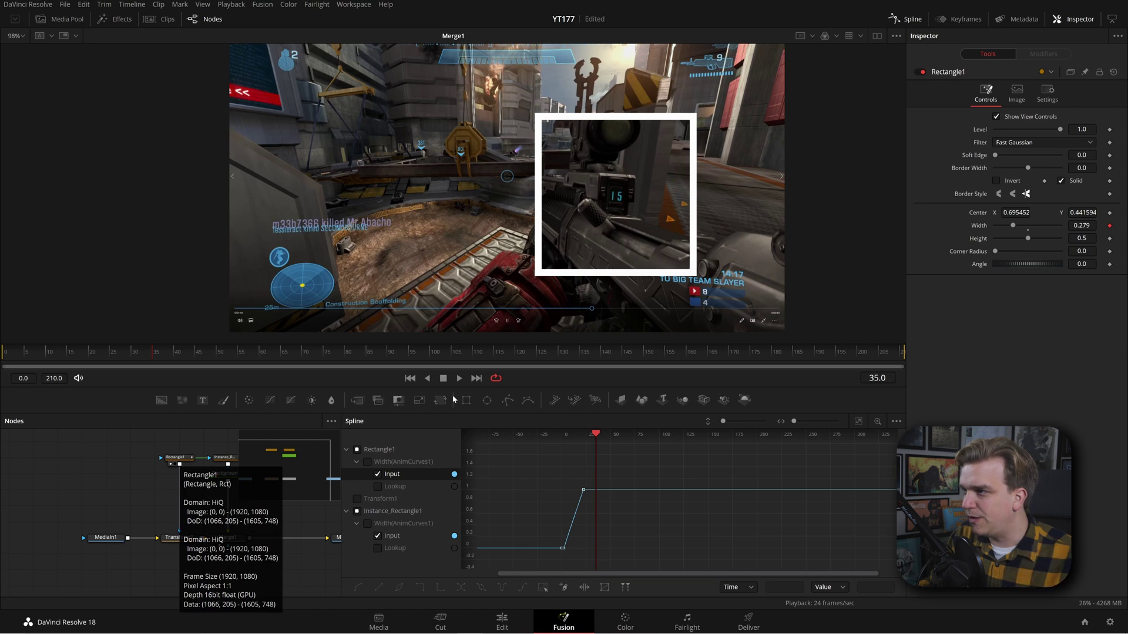
click(1081, 238)
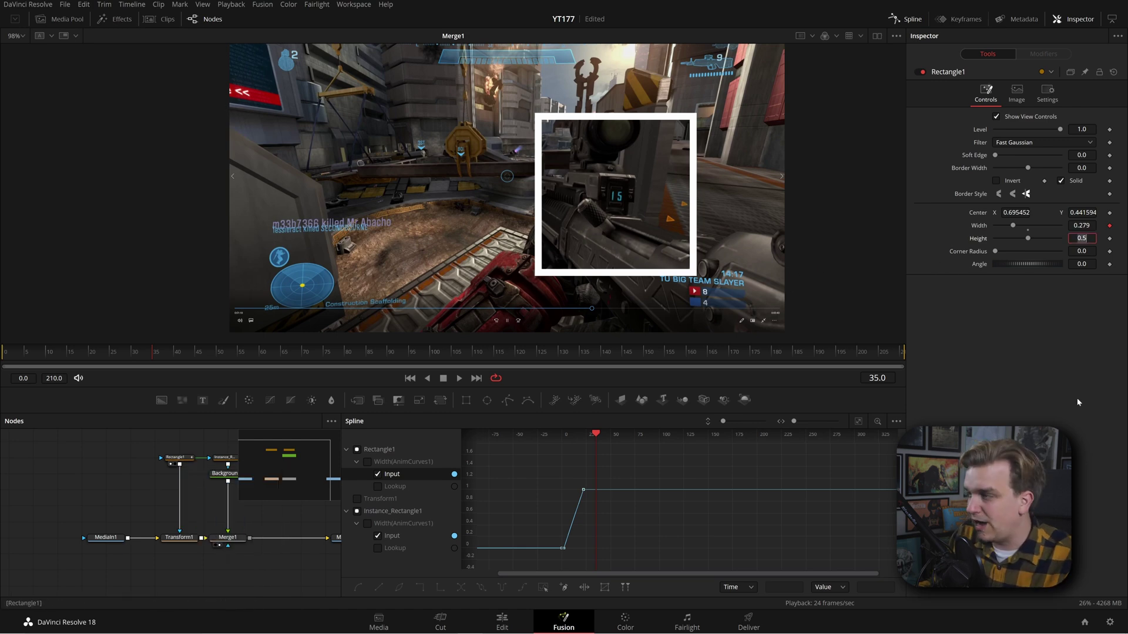
right_click(977, 239)
mouse_move(1009, 278)
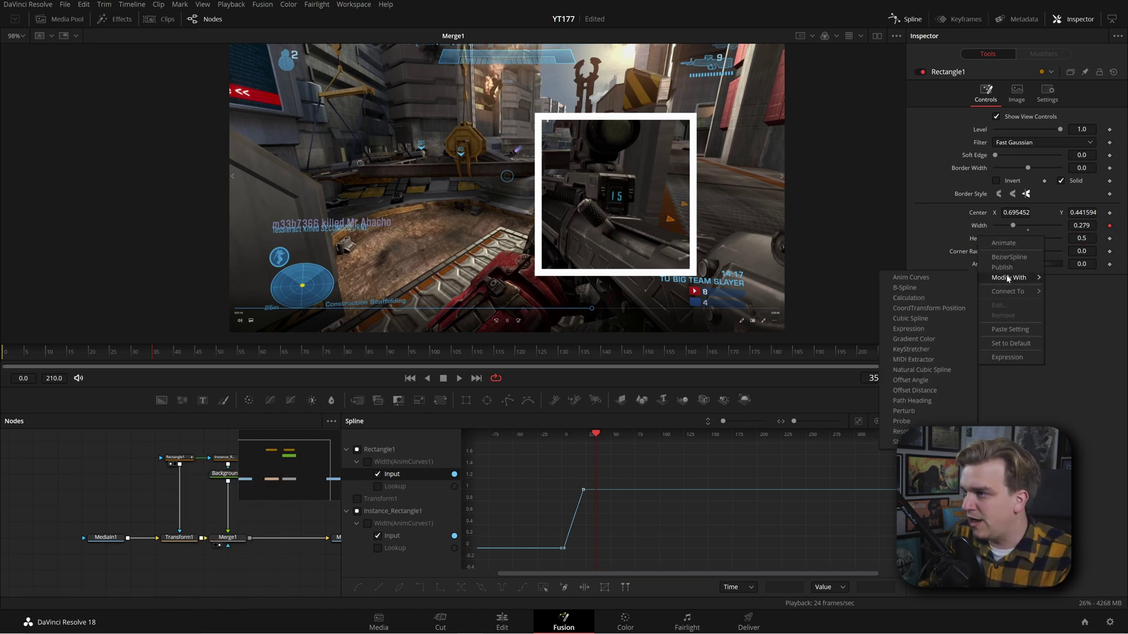
click(910, 278)
click(1043, 53)
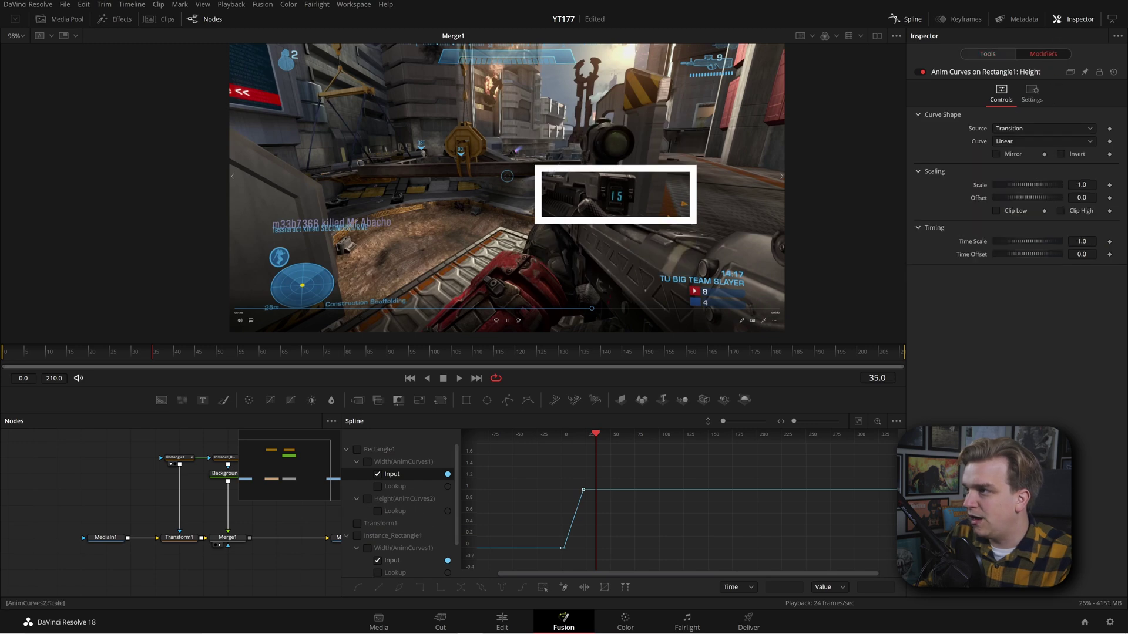
- Set the Height curve's Scale to 0.5 and Source to Custom, and turn on Mirror
click(1043, 128)
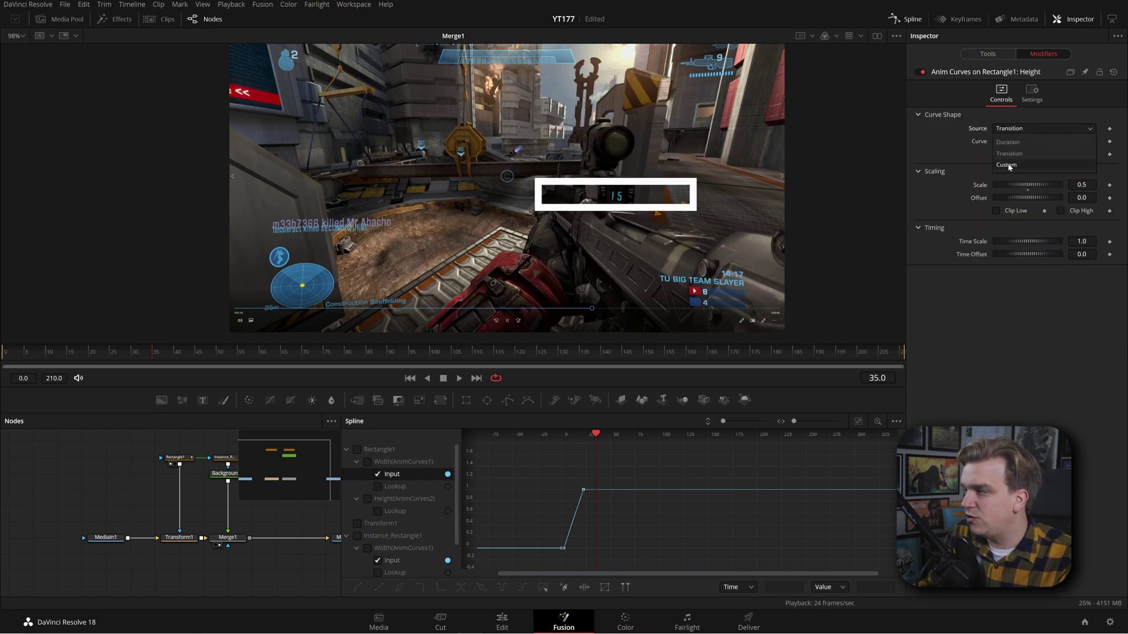
click(1007, 164)
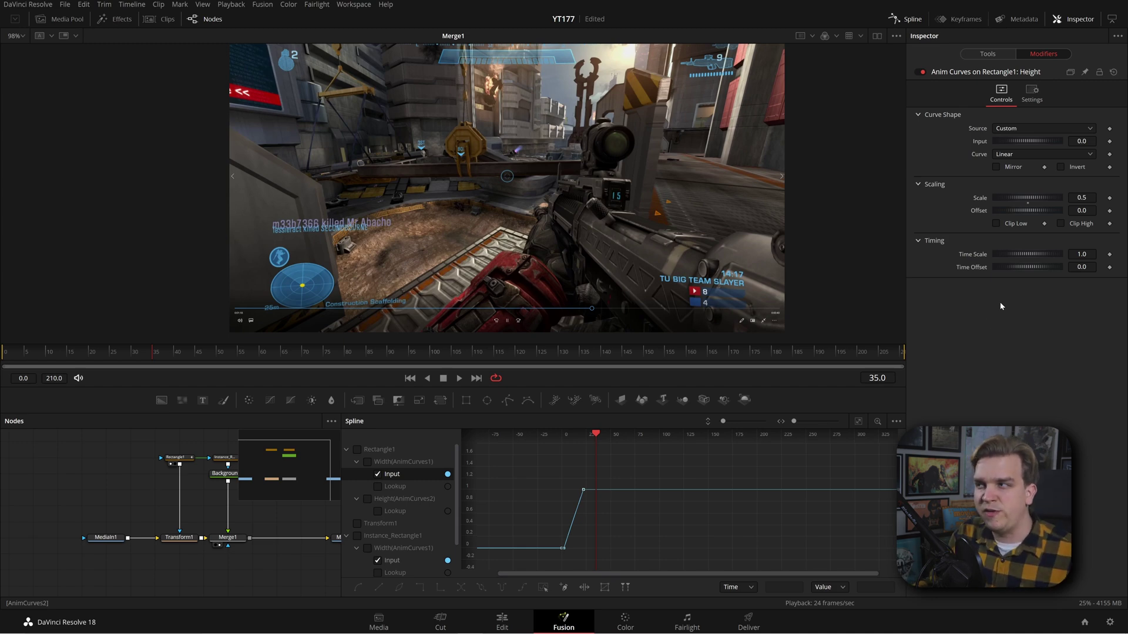
click(995, 167)
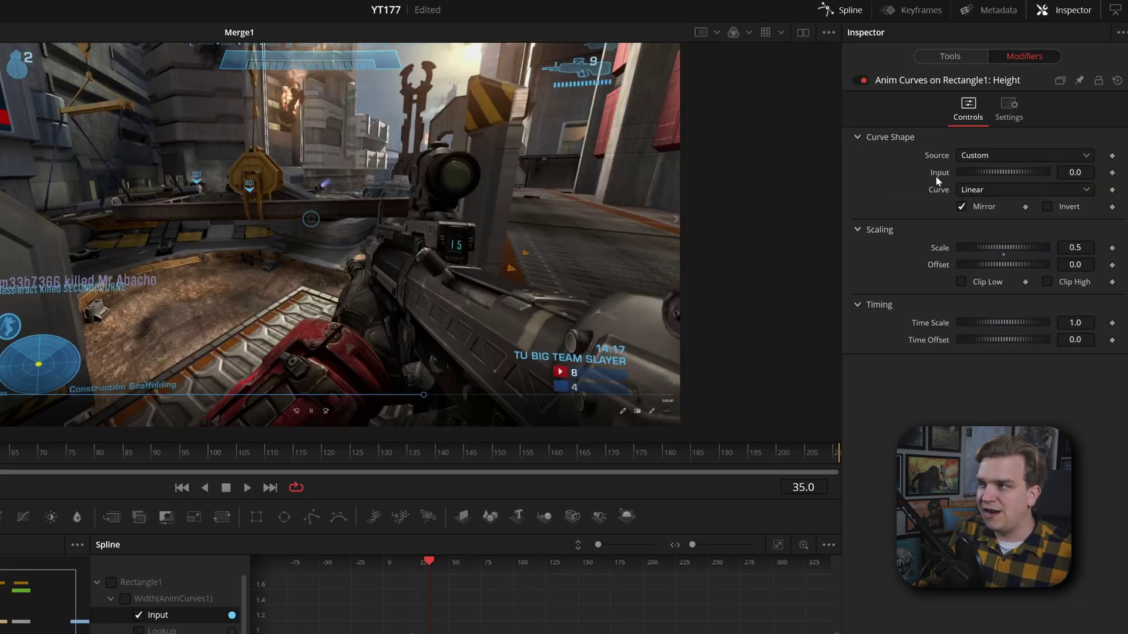
- Connect the Height curve's Input to the Width curve's Input and play the clip from the start
right_click(939, 175)
mouse_move(982, 249)
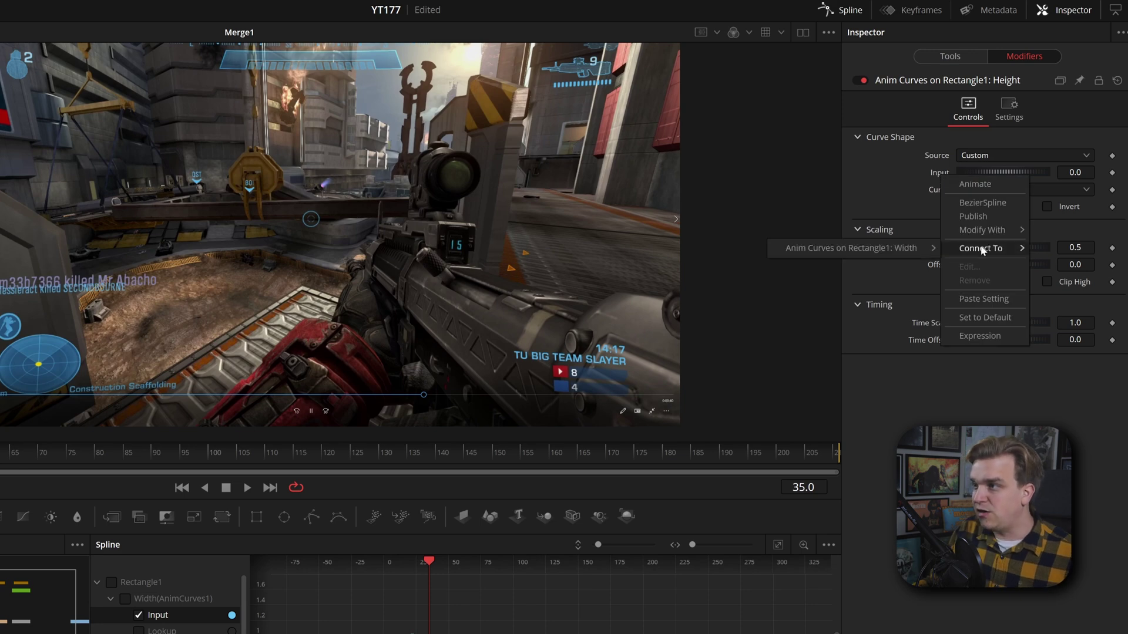
mouse_move(890, 257)
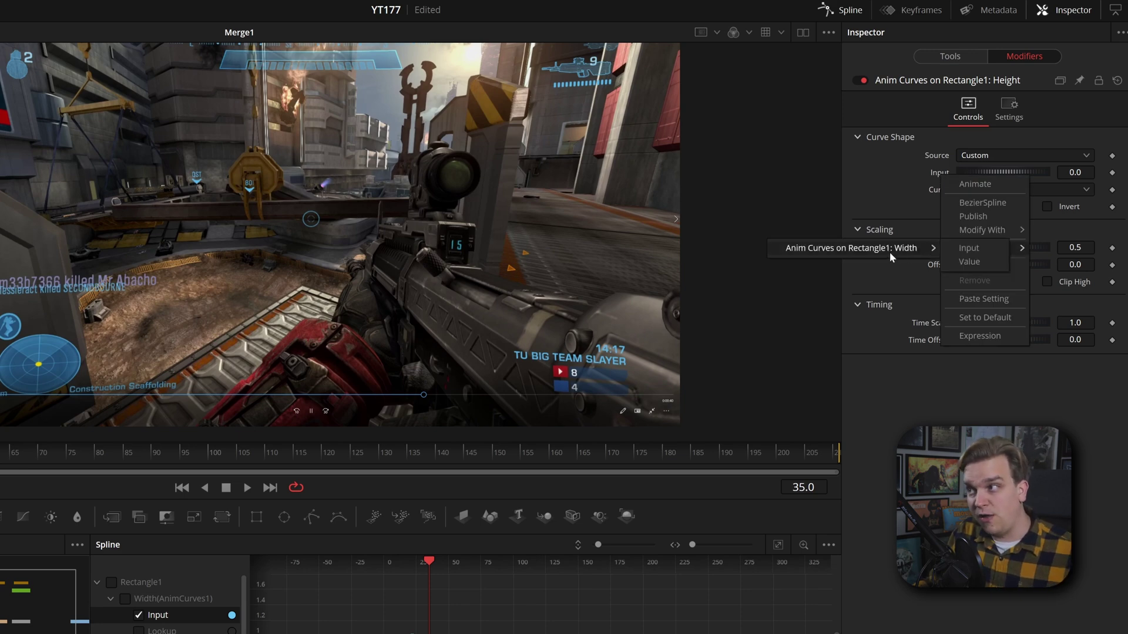
click(963, 248)
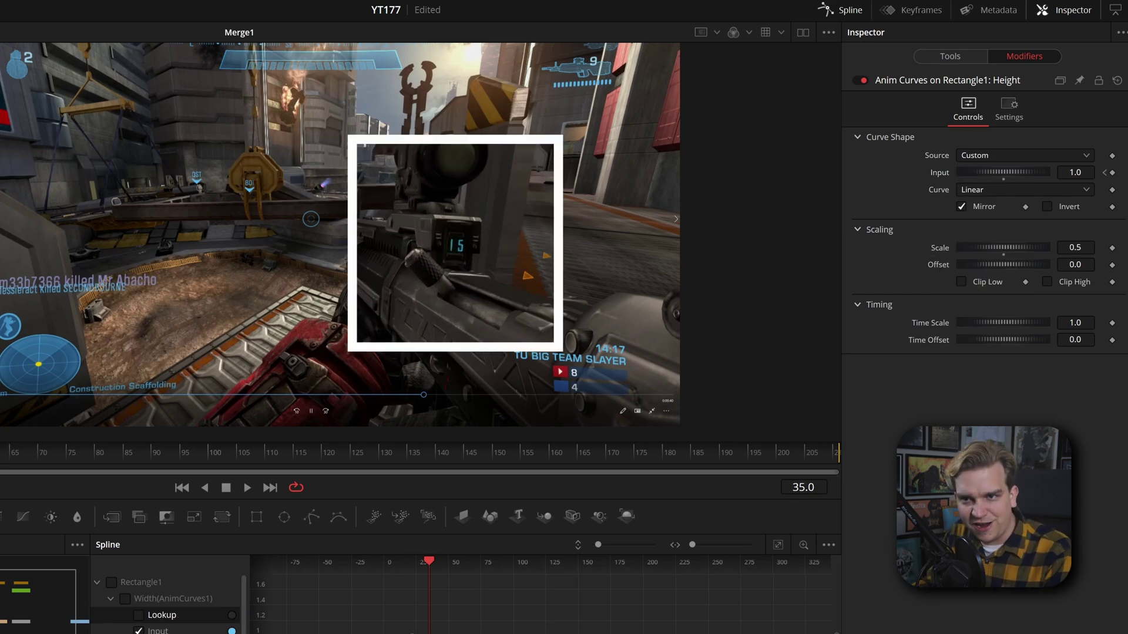
key(Home)
key(space)
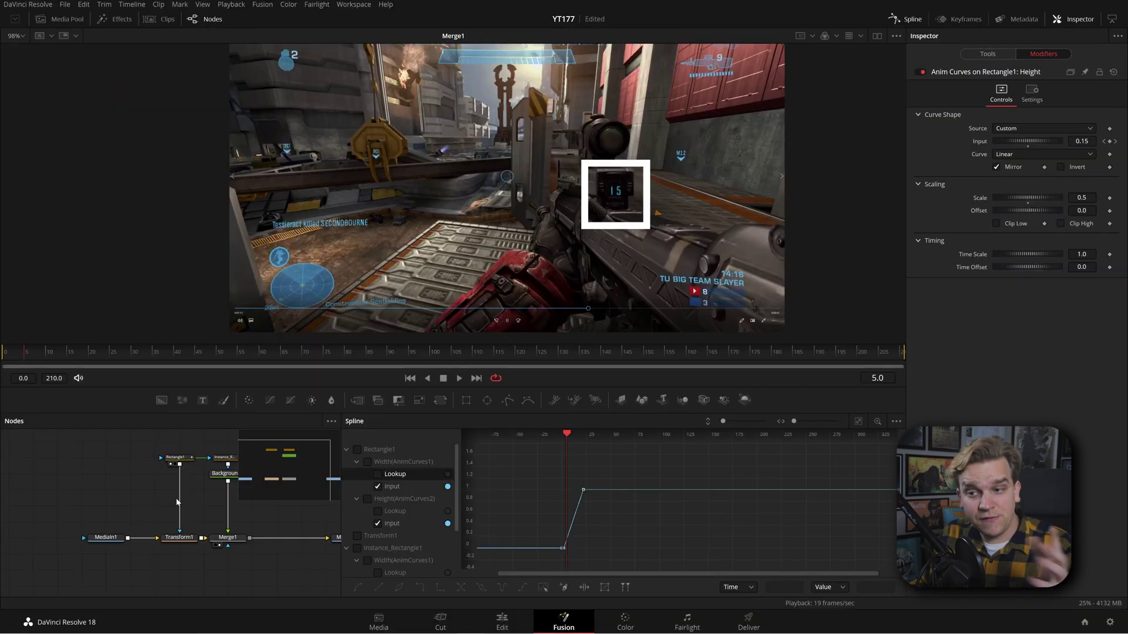
- Select Instance_Rectangle1 and open its general node settings
drag(145, 508, 62, 492)
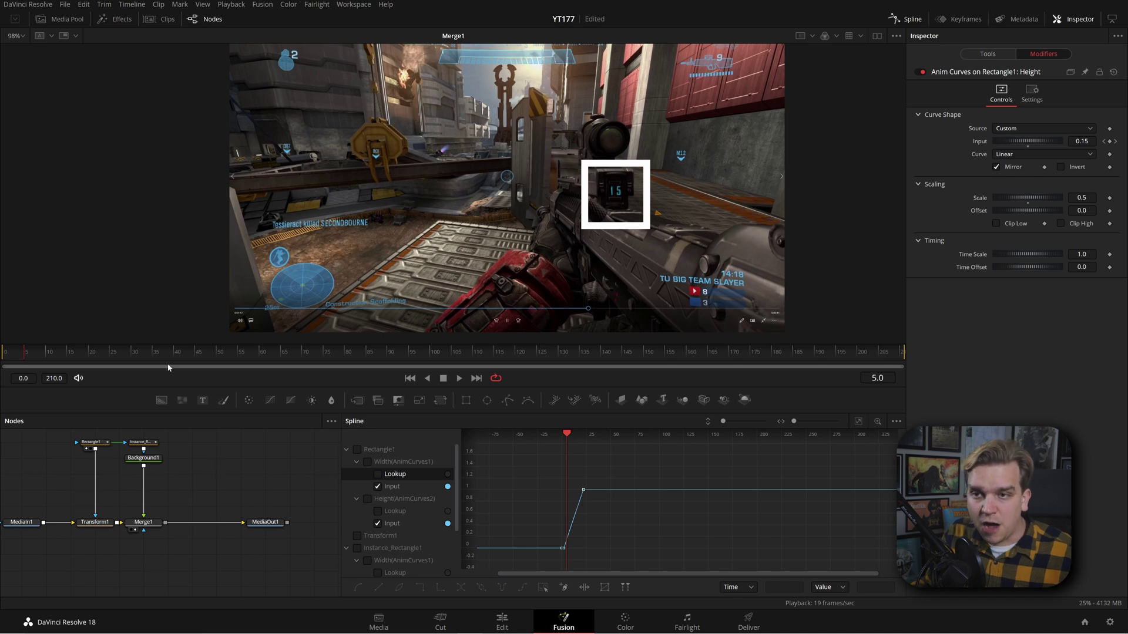
scroll(170, 461, up, 2)
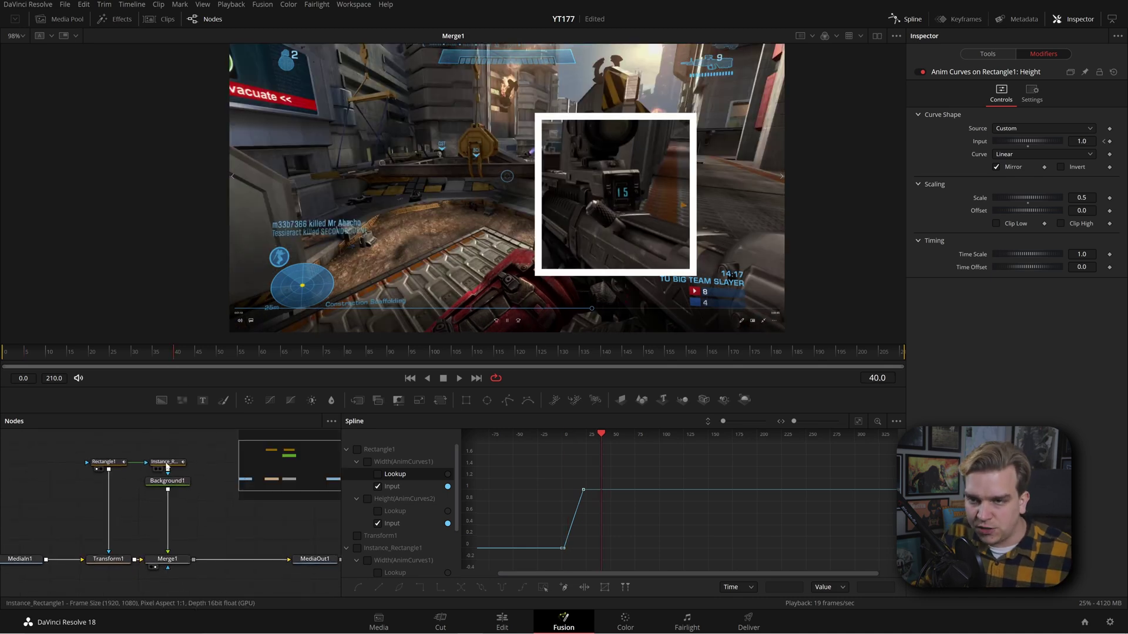
click(166, 463)
click(999, 51)
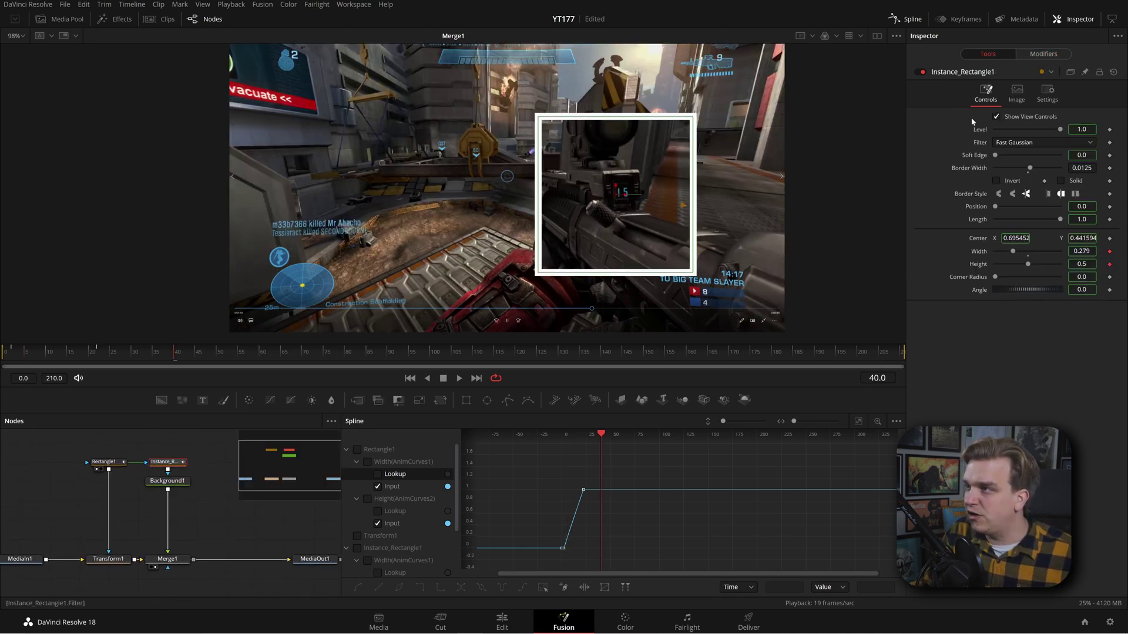
click(1047, 91)
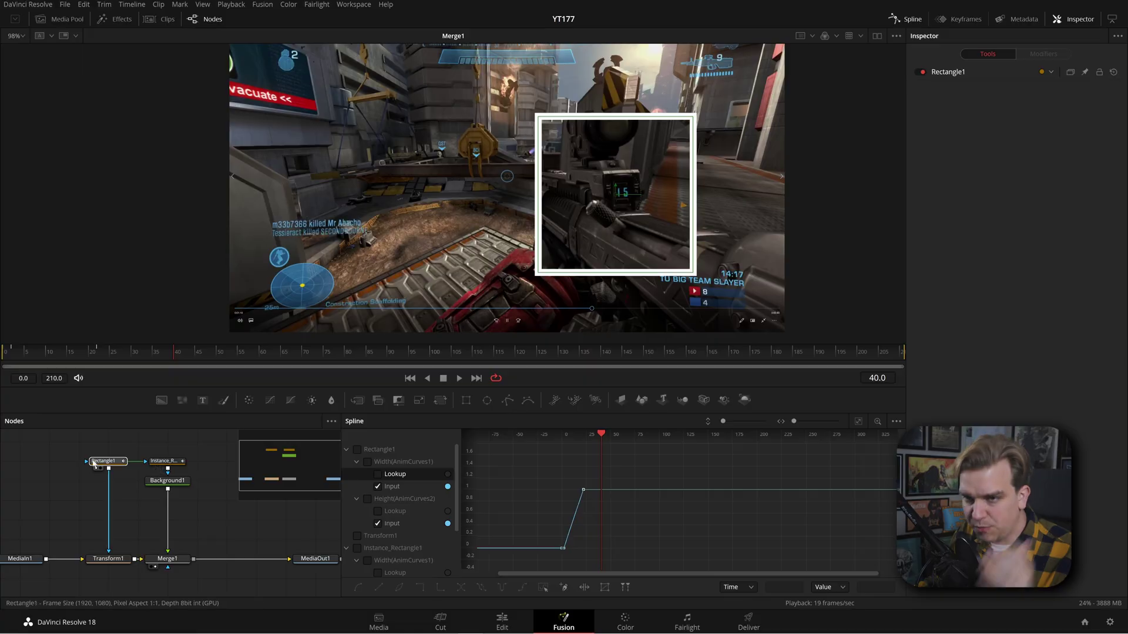
- Smooth both keyframes of the Anim Curves Input spline and set Ease In to 71.4
drag(64, 447, 106, 487)
drag(575, 490, 652, 485)
scroll(714, 540, up, 2)
drag(675, 543, 704, 549)
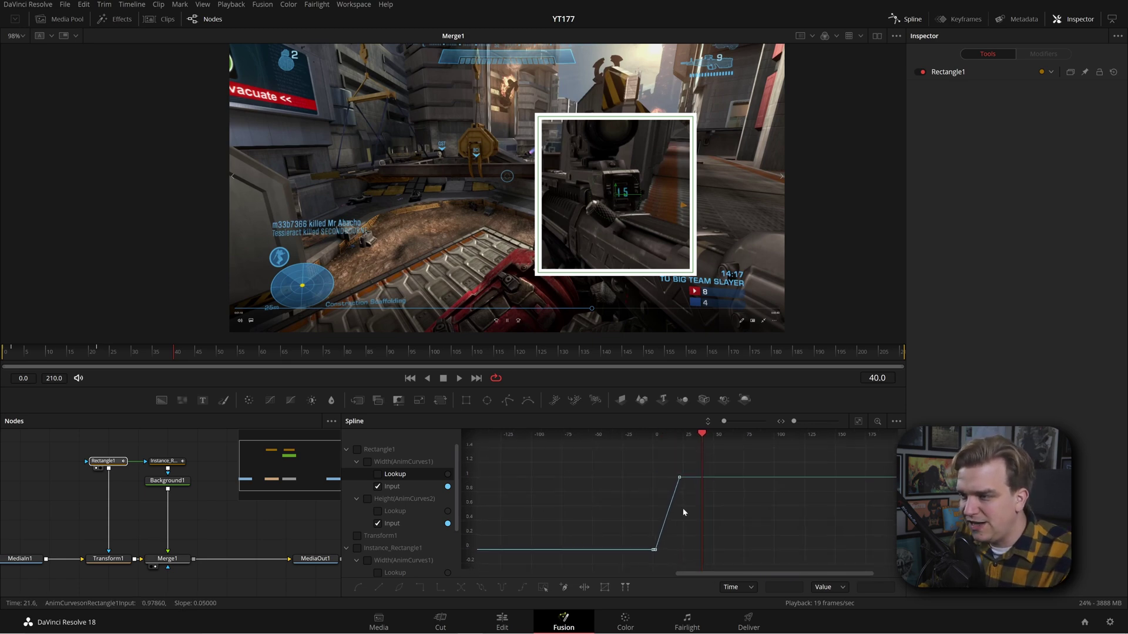
drag(683, 512, 672, 485)
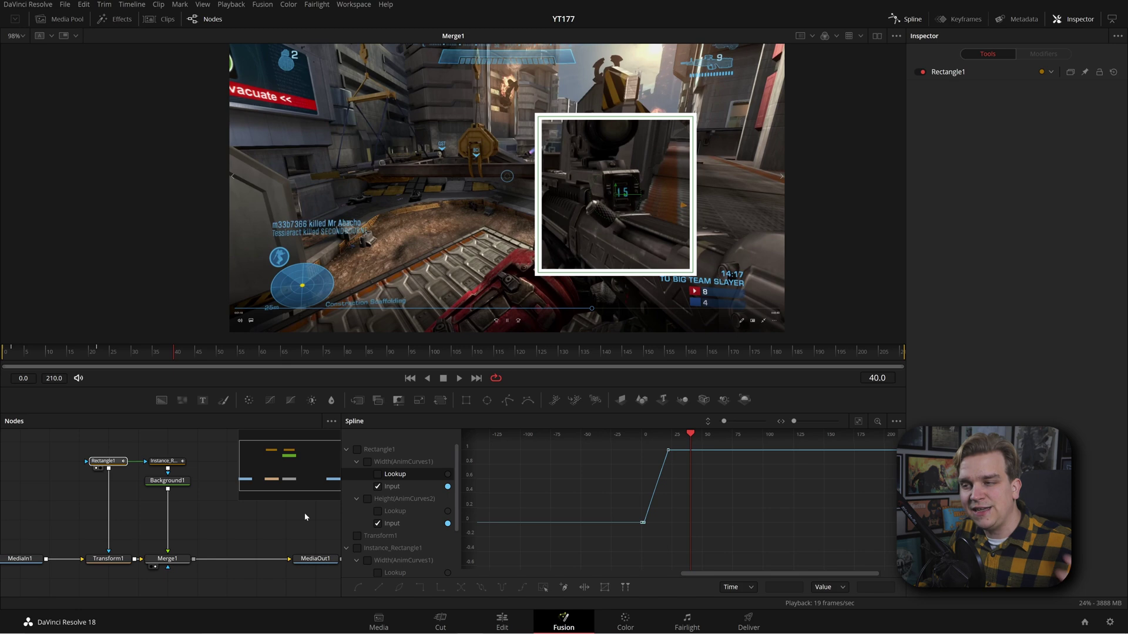
drag(742, 500, 711, 511)
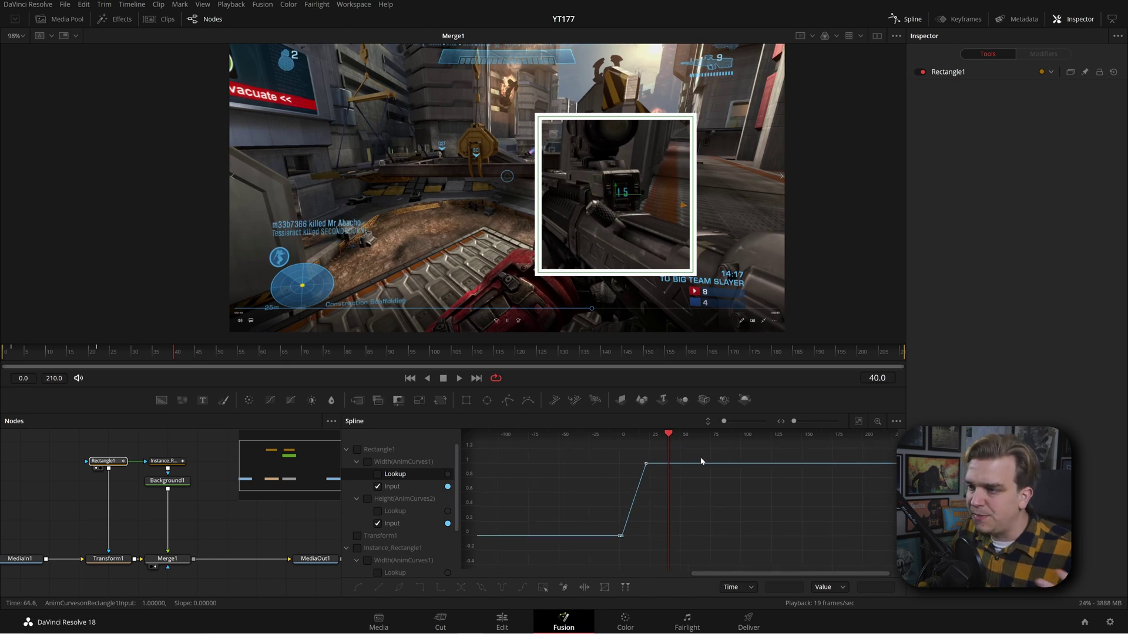
drag(714, 460, 624, 558)
key(shift+s)
key(t)
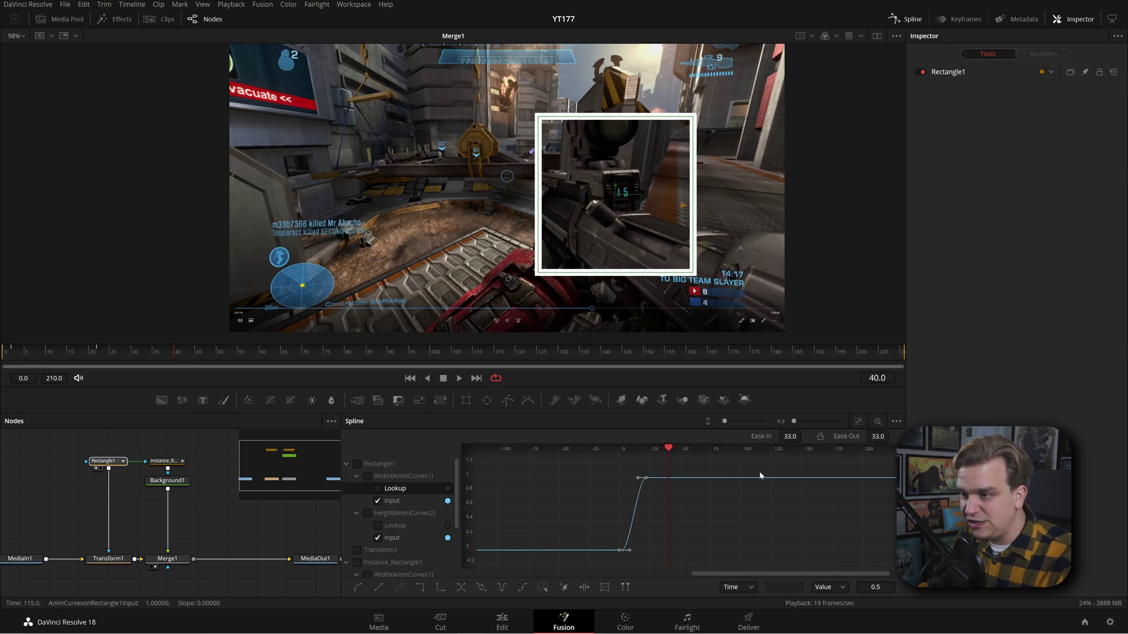
drag(804, 435, 826, 435)
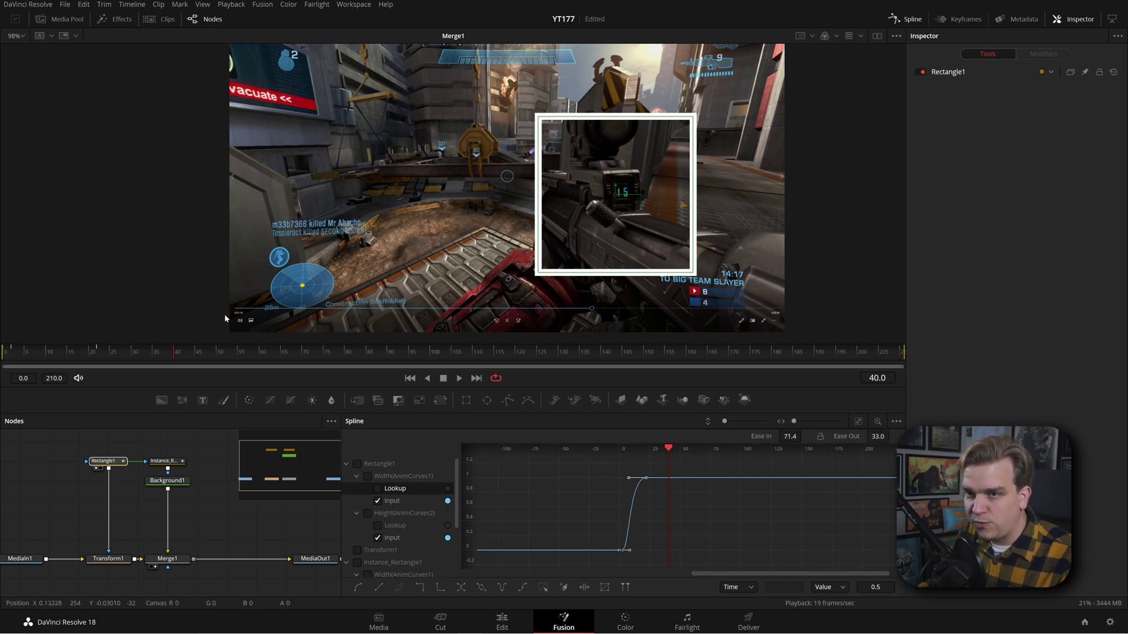
- Play the clip from the start to preview the eased box animation
drag(77, 355, 1, 383)
key(space)
key(space)
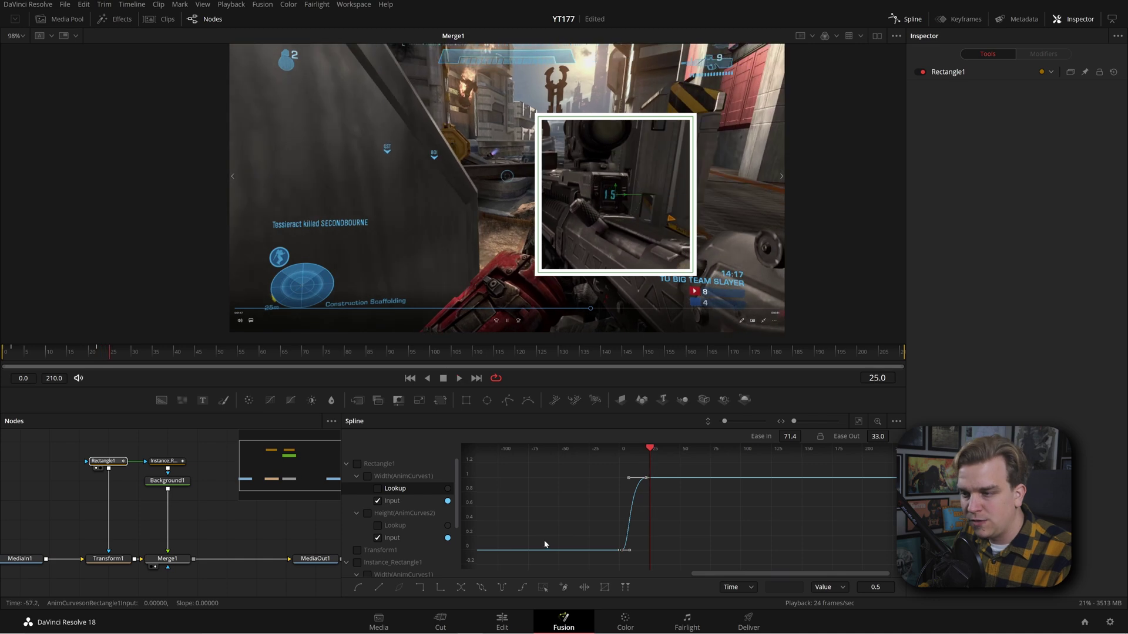
- Close the Spline editor and move the MediaIn1 node farther away from Transform1
click(547, 552)
key(F7)
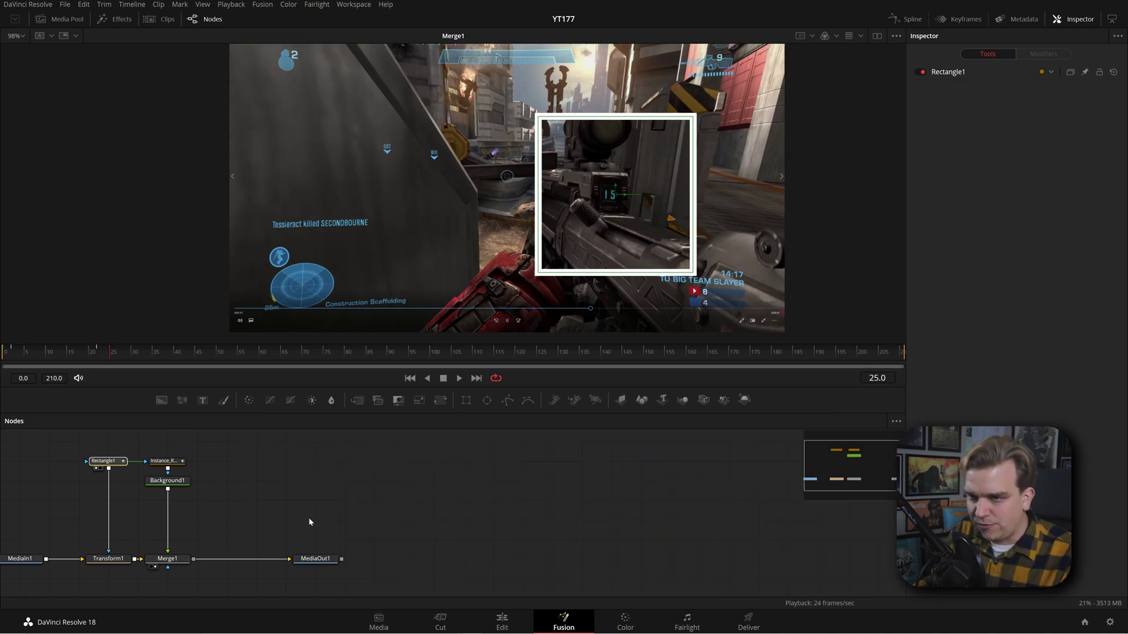
drag(249, 508, 530, 482)
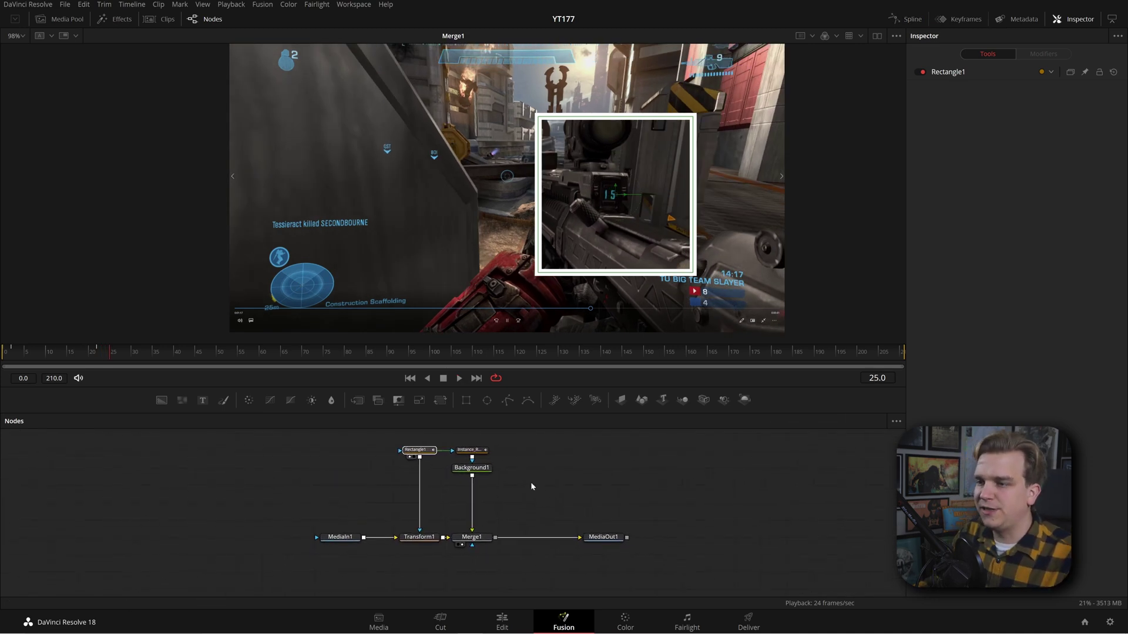
click(518, 486)
drag(330, 531, 225, 531)
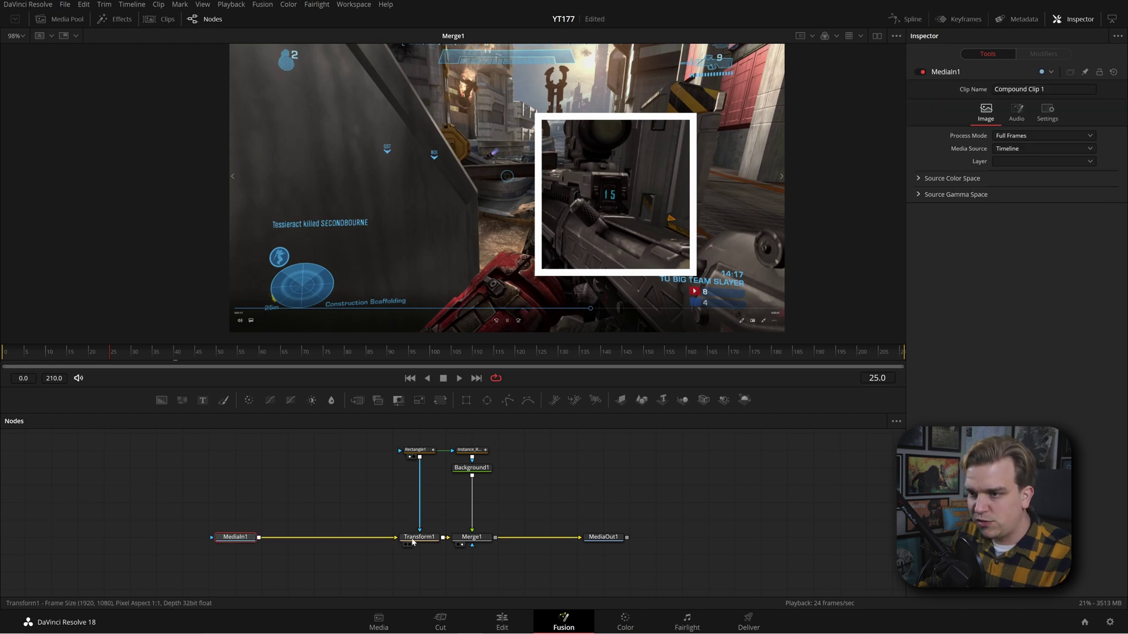
- View the outputs of Transform1, Rectangle1, Instance_Rectangle1, Background1 and Merge1 one after another
click(415, 537)
key(2)
click(414, 449)
key(2)
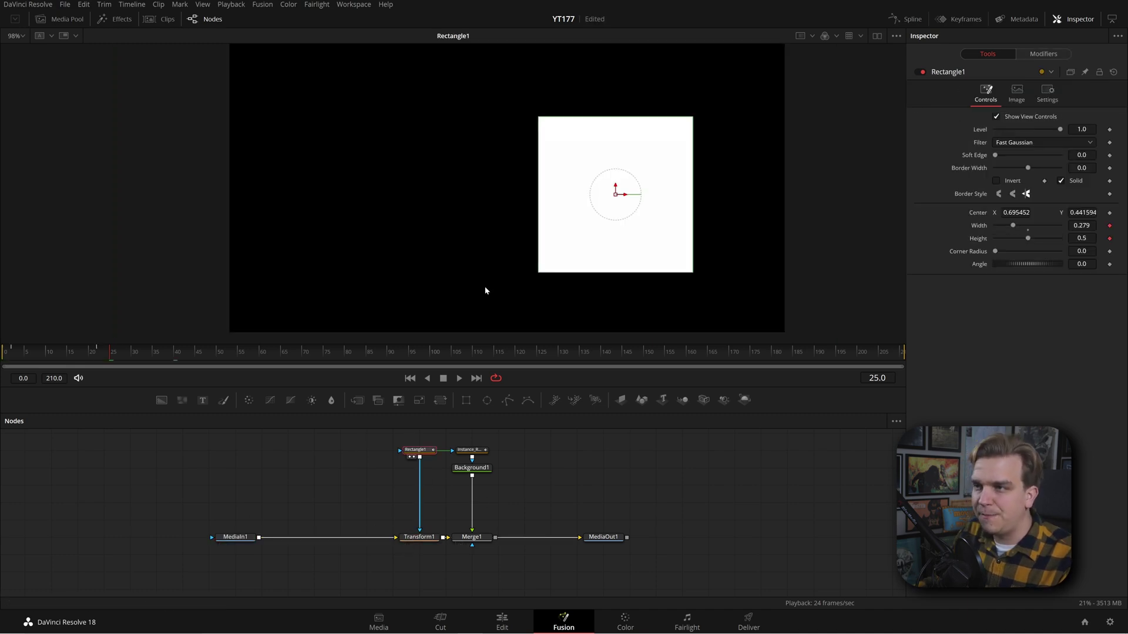
scroll(620, 201, down, 2)
drag(468, 456, 484, 247)
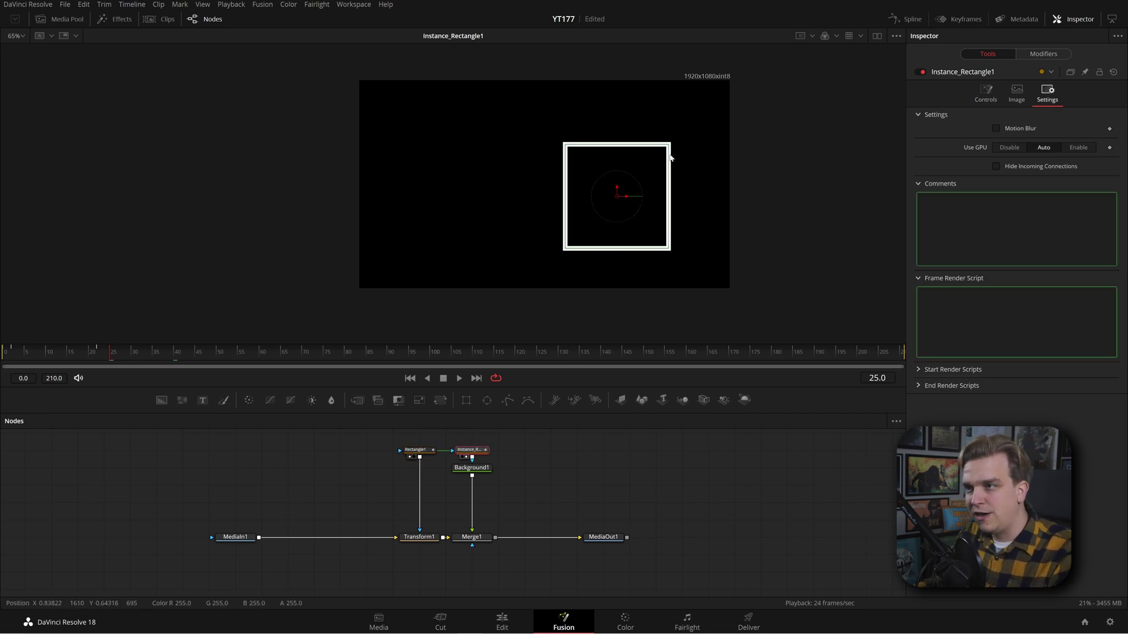
click(466, 471)
key(1)
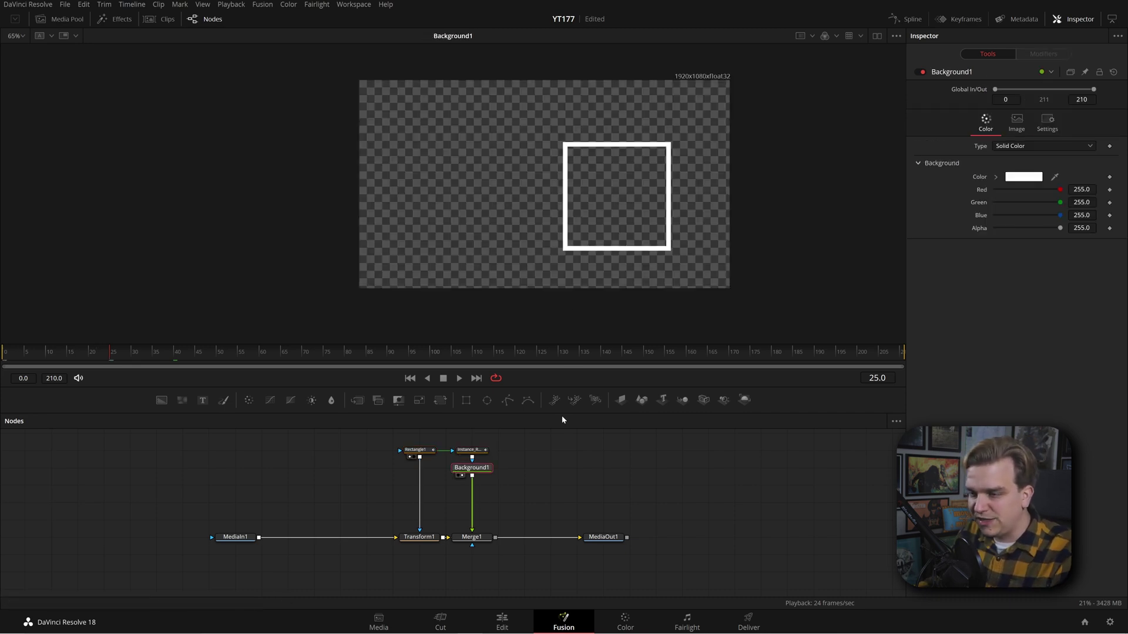
click(465, 538)
key(1)
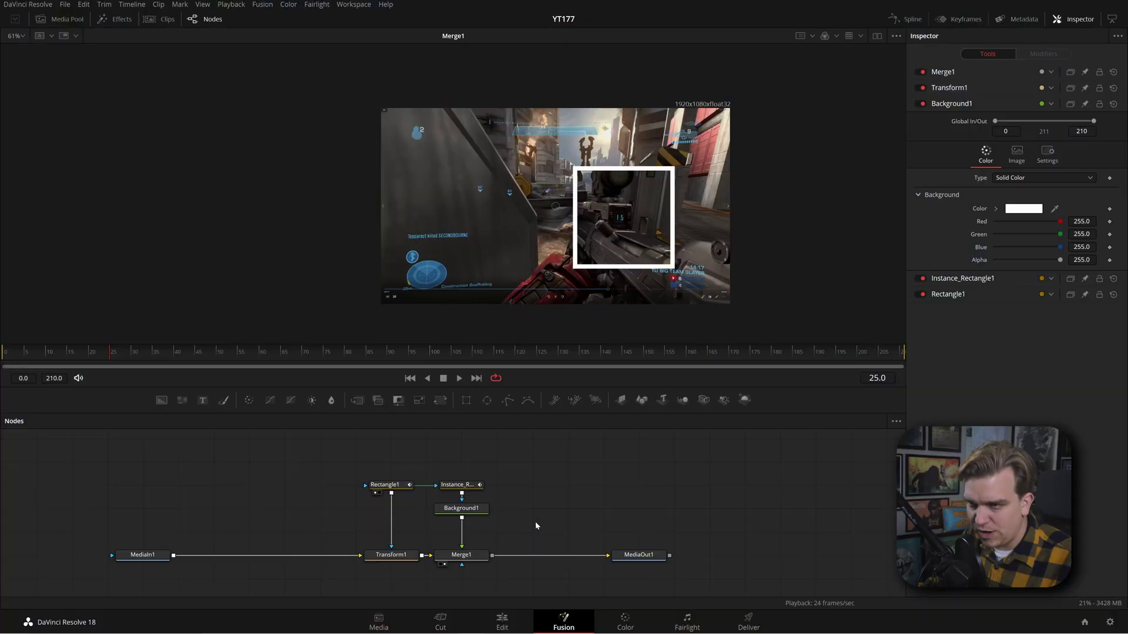
- Select Rectangle1, Instance_Rectangle1, Background1, Transform1 and Merge1 and start creating a macro from them
drag(422, 514, 490, 565)
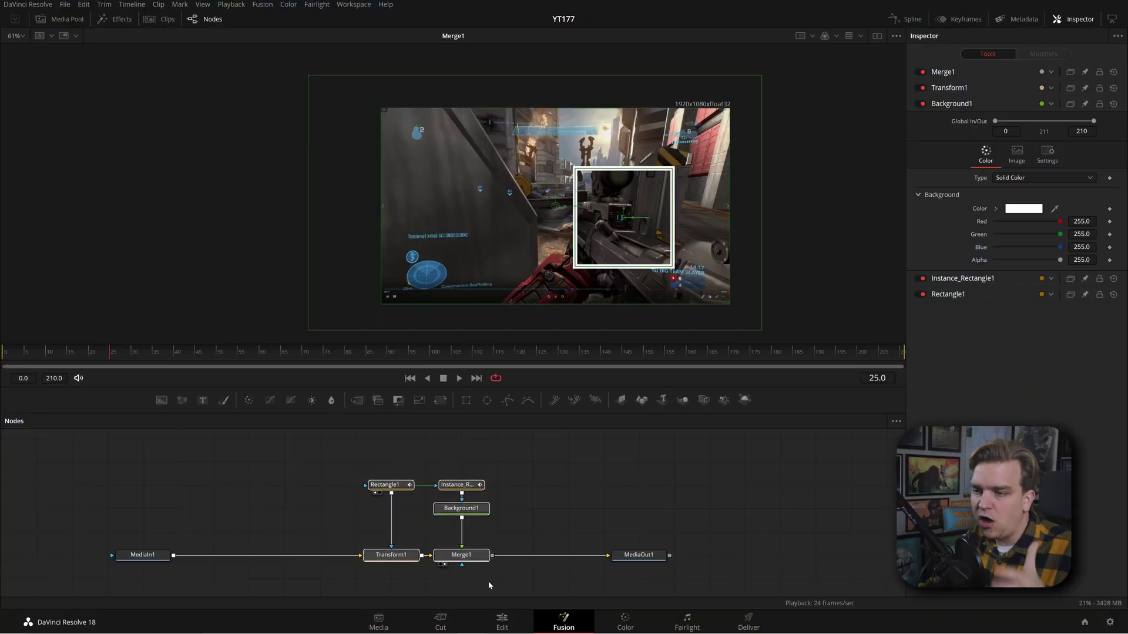
right_click(384, 560)
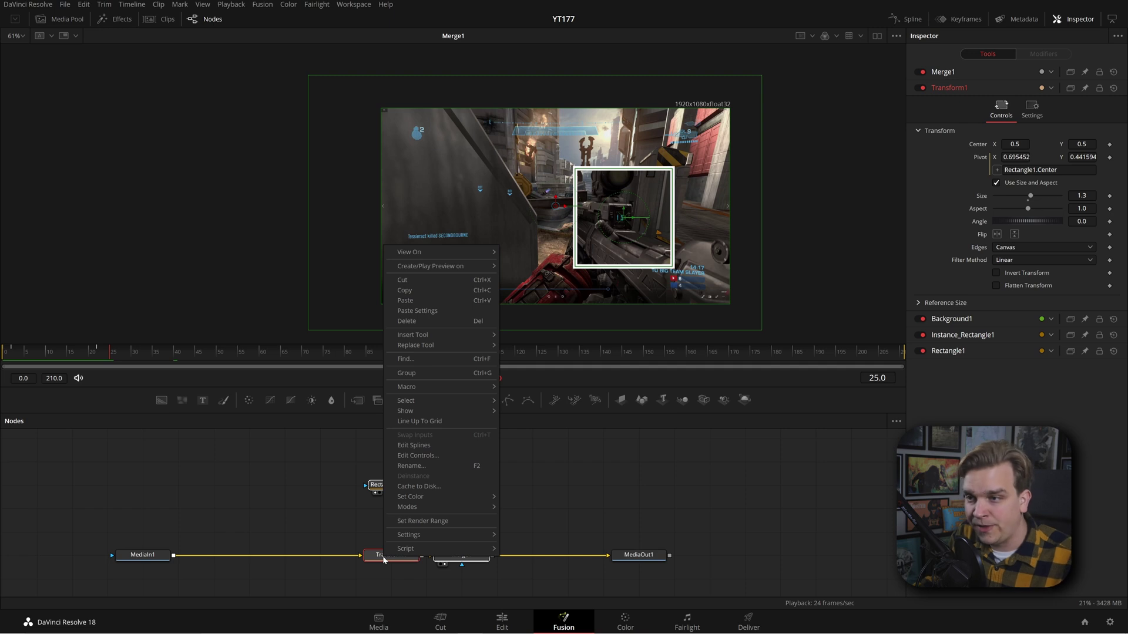
mouse_move(432, 385)
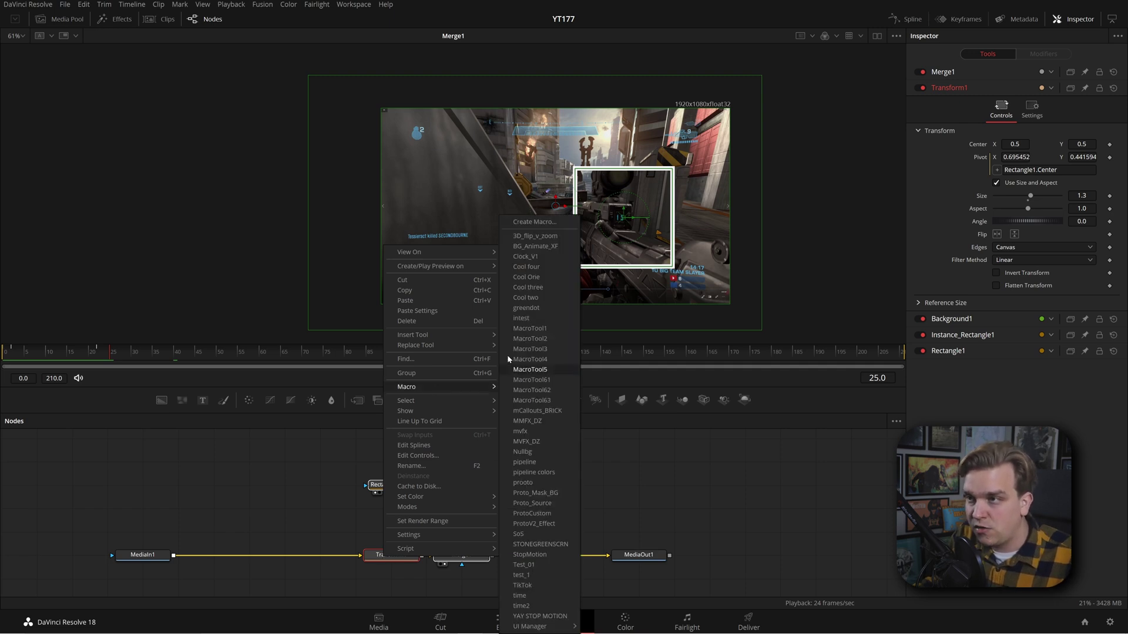
click(531, 220)
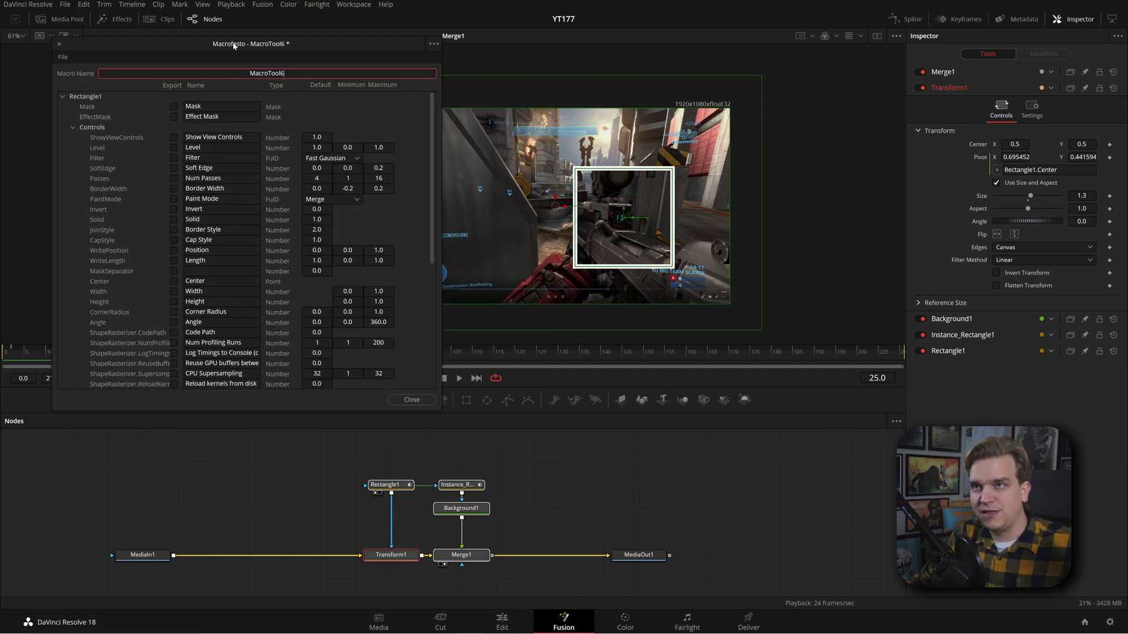
drag(230, 41, 307, 41)
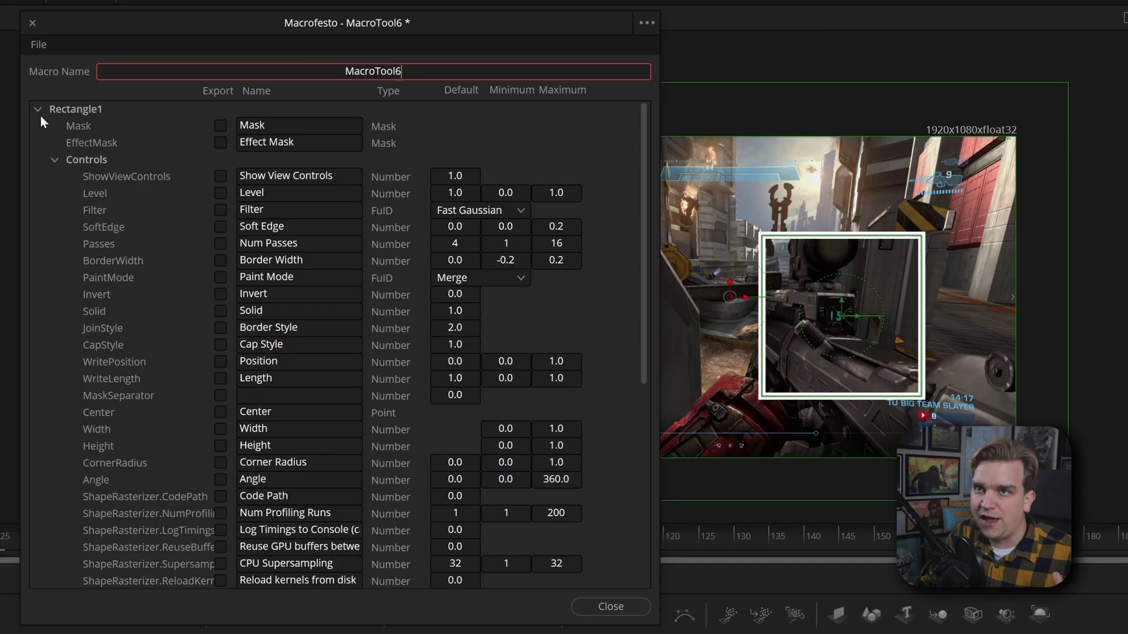
- Collapse Rectangle1's parameters in the macro editor and examine the parameters available under AnimCurves1
click(37, 109)
click(38, 126)
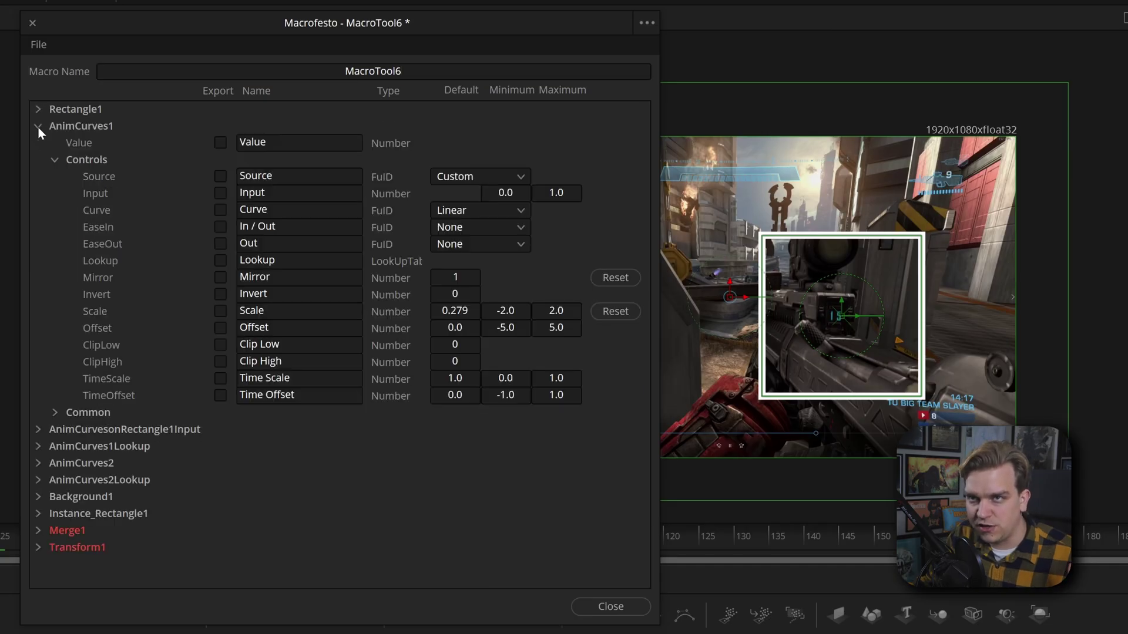
click(38, 125)
click(38, 126)
click(37, 125)
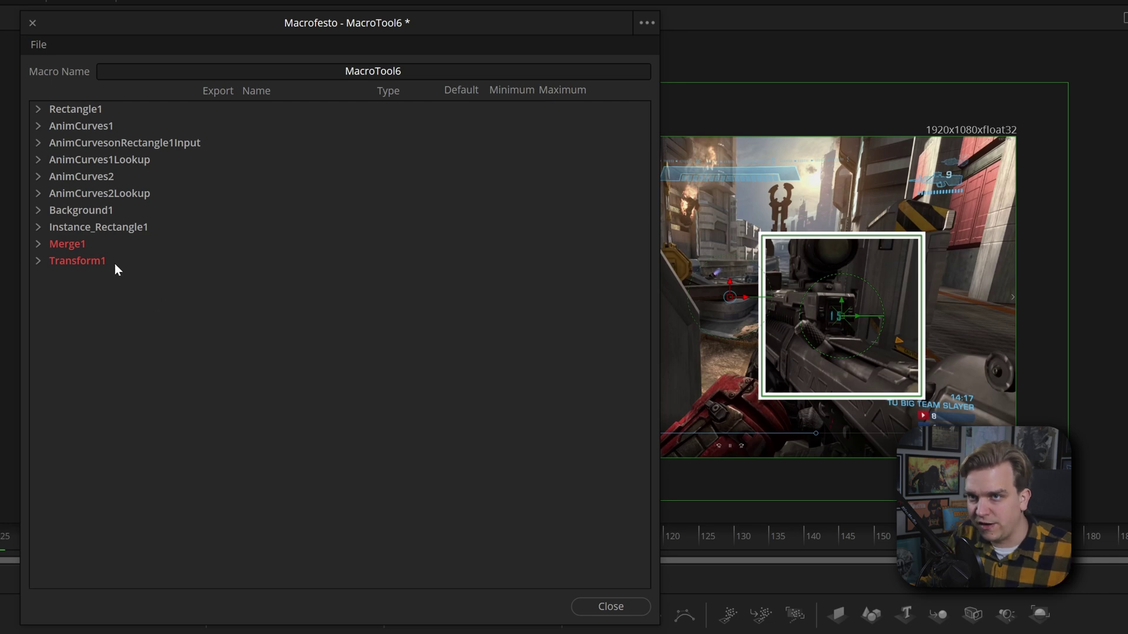
- Mark Background1's TopLeftRed, TopLeftGreen, TopLeftBlue and TopLeftAlpha colour parameters for export in the macro
click(39, 211)
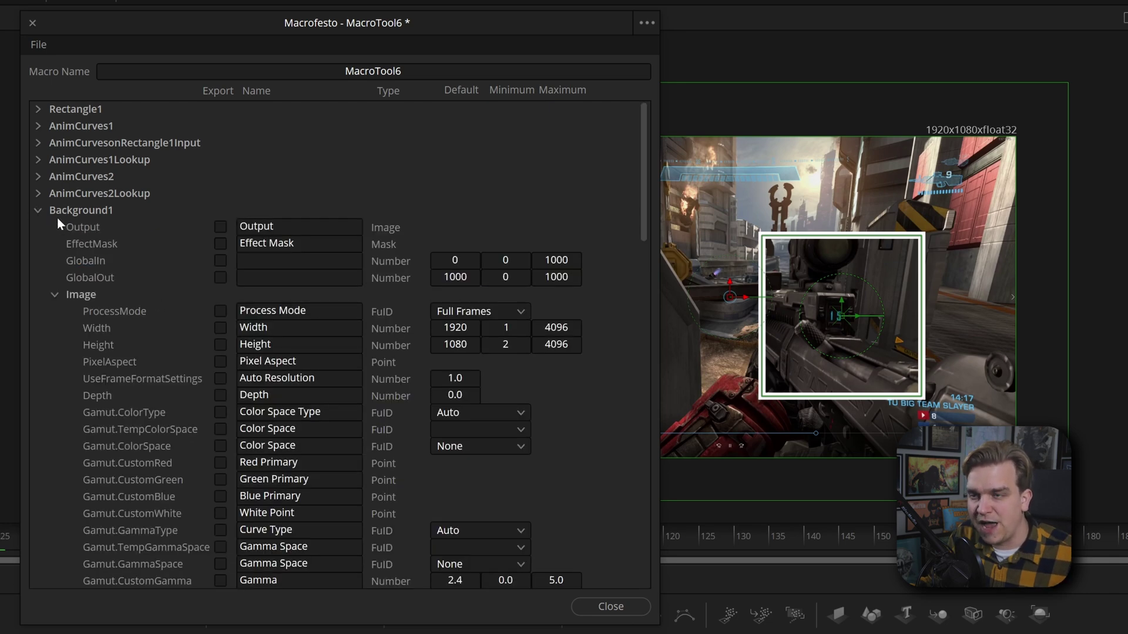
scroll(147, 324, down, 9)
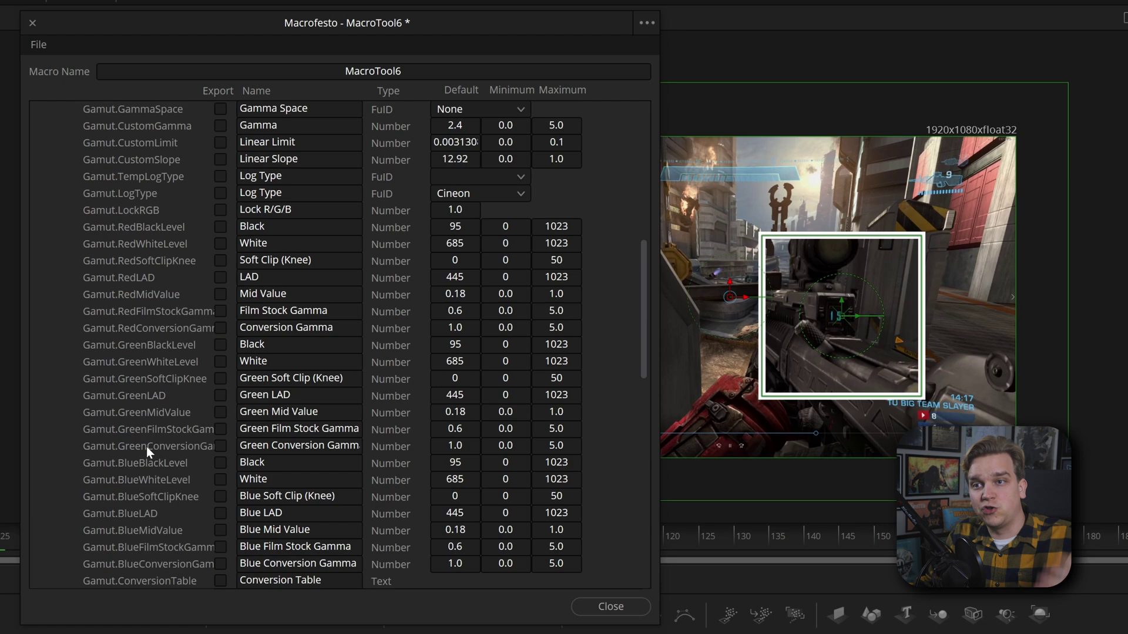
scroll(147, 434, up, 7)
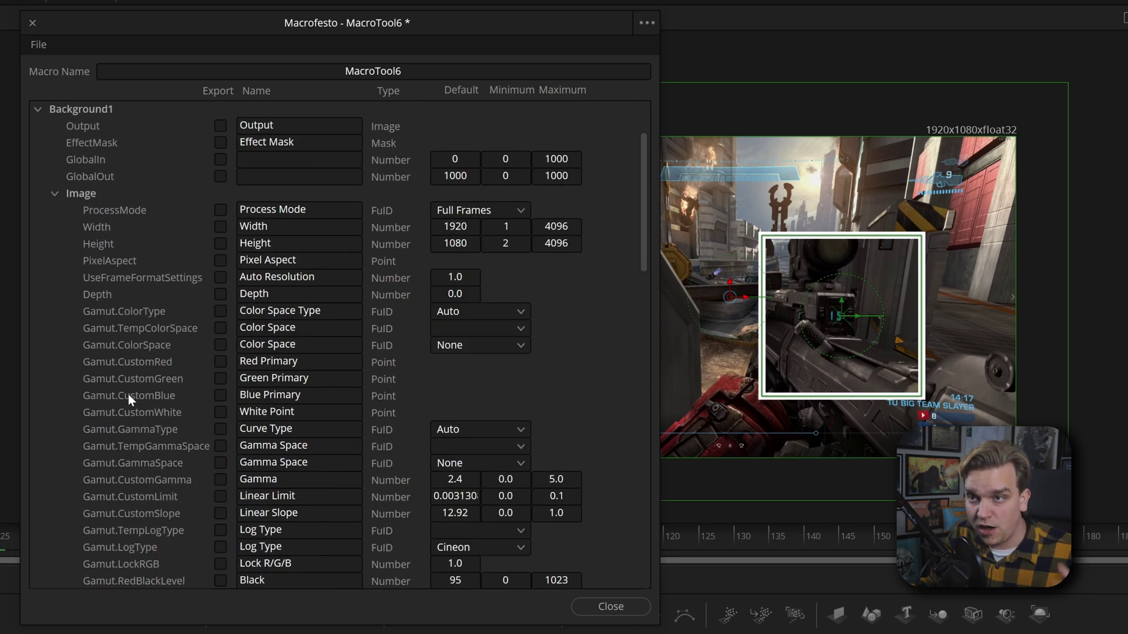
click(55, 194)
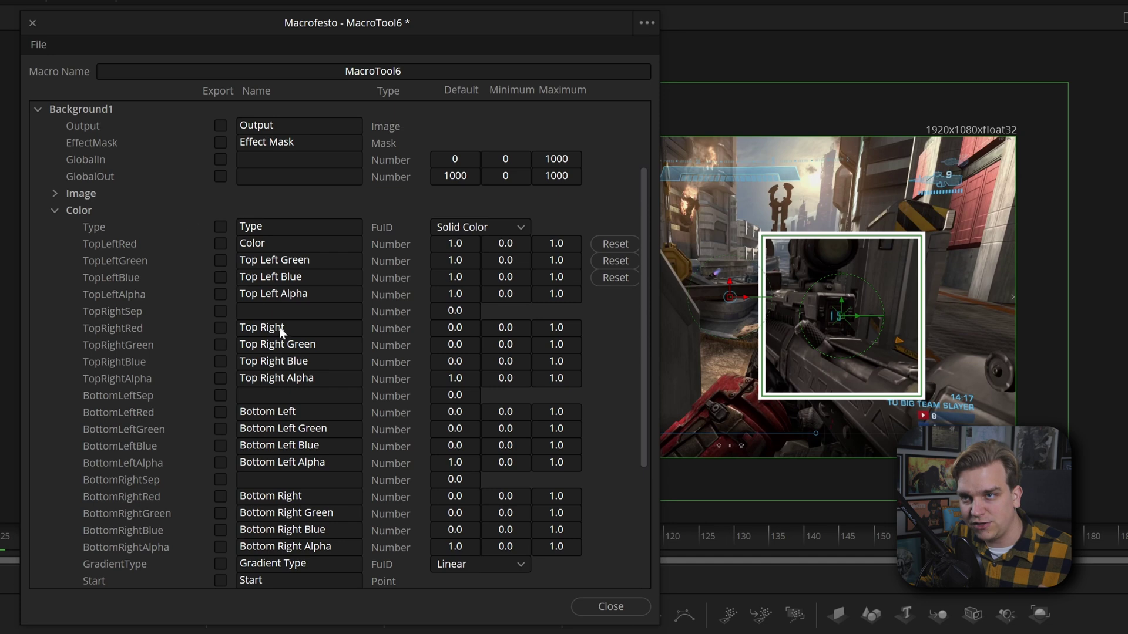
scroll(181, 435, up, 2)
scroll(183, 431, down, 2)
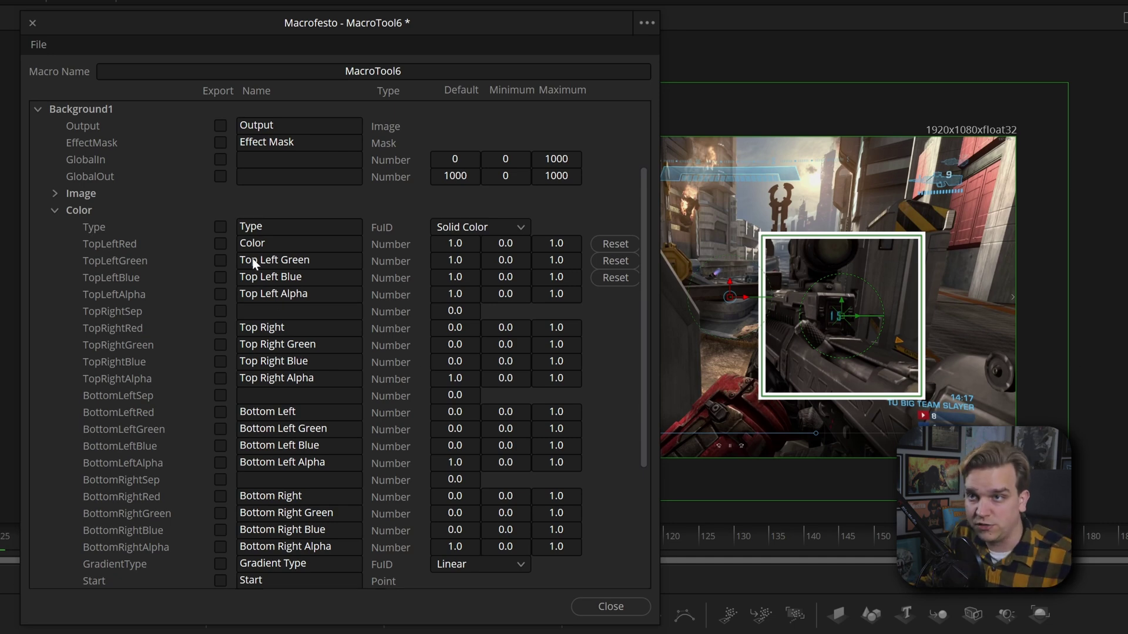
click(222, 244)
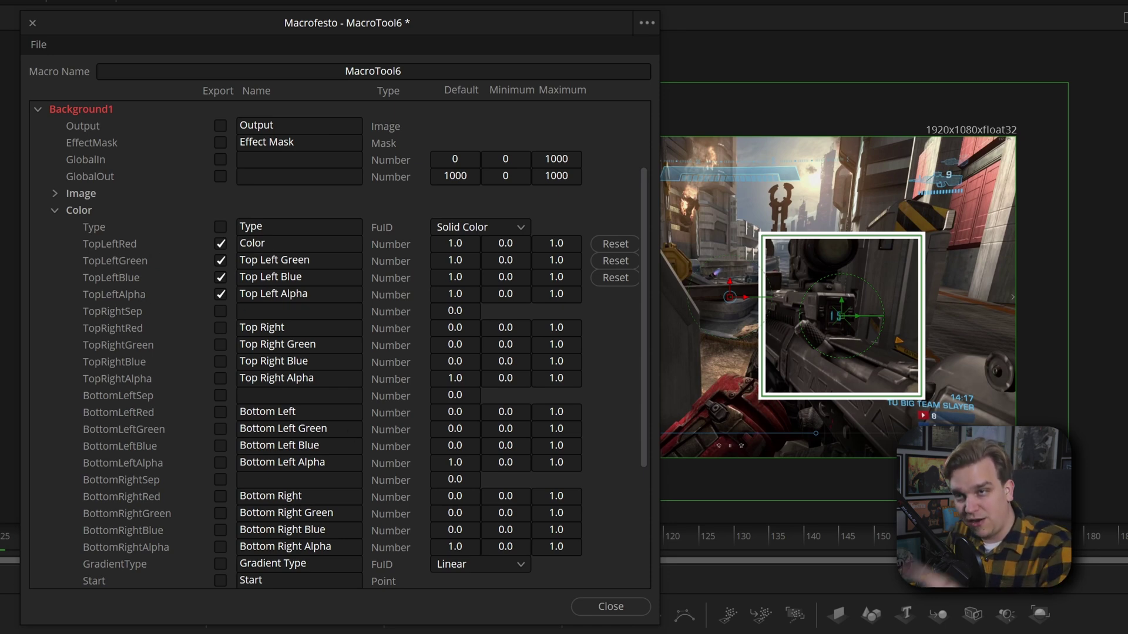
click(53, 212)
click(38, 211)
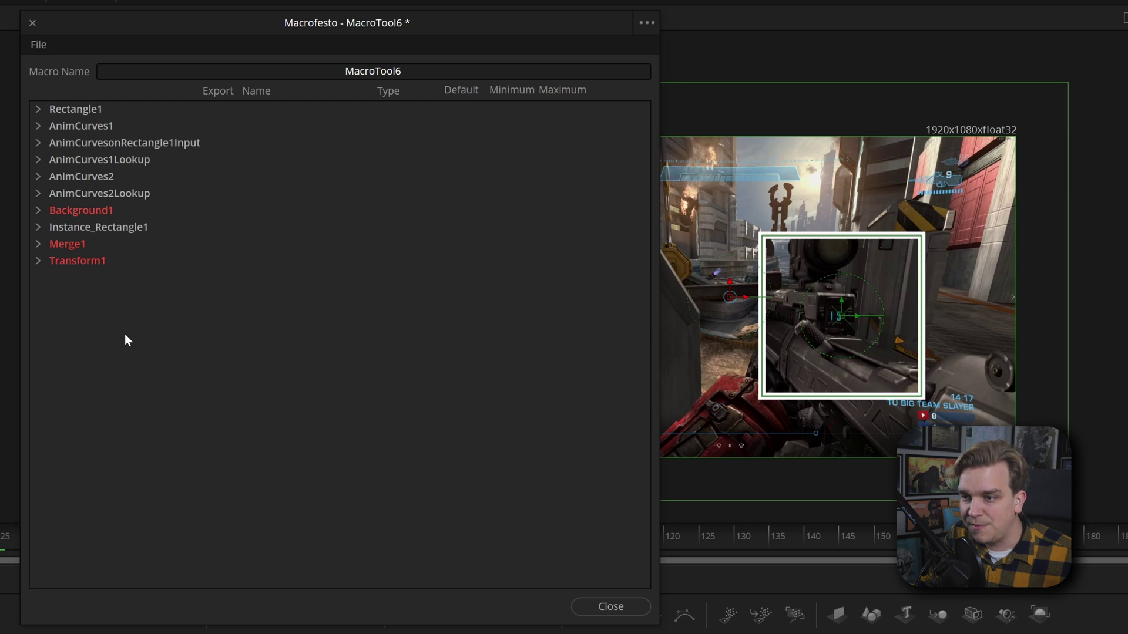
- Mark Rectangle1's Center parameter for export and add "Effect" in front of its name
click(39, 109)
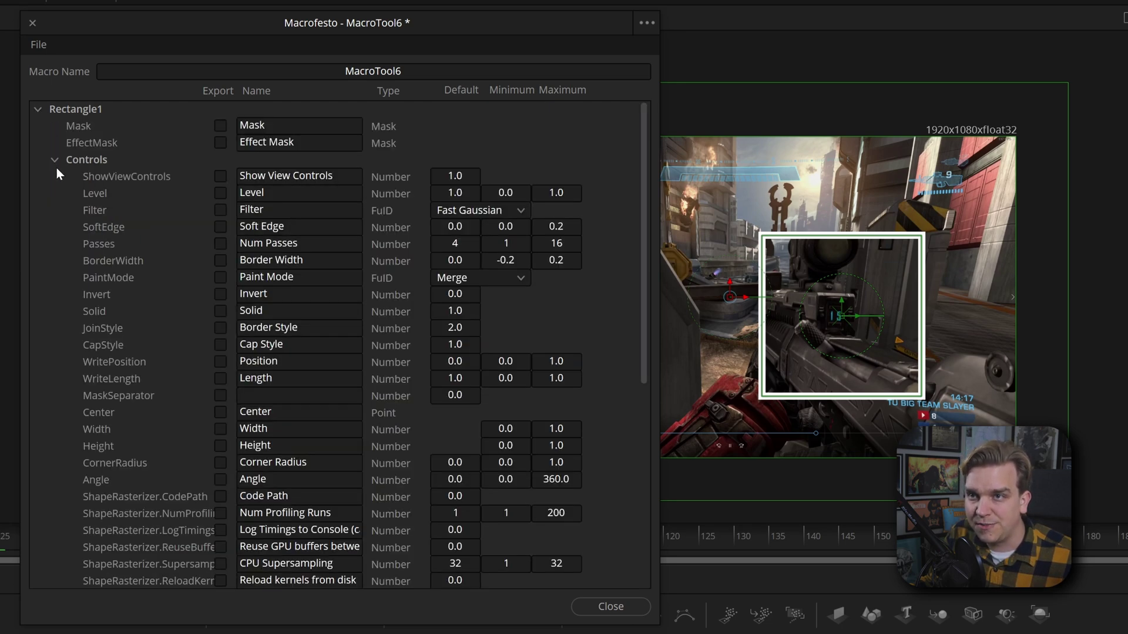
click(220, 413)
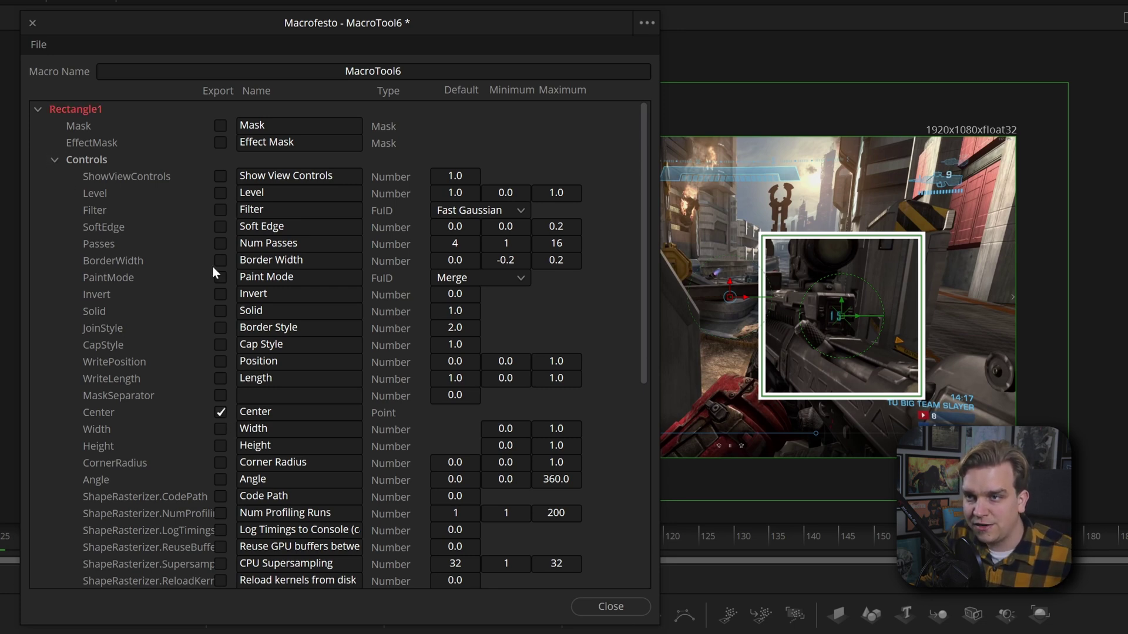
click(248, 413)
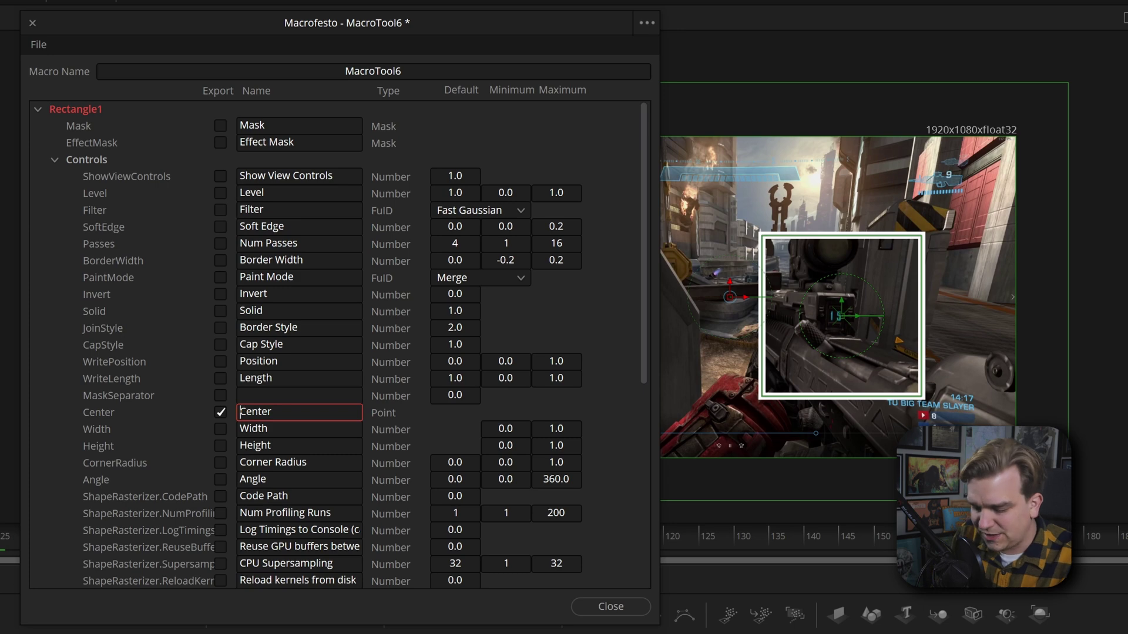
text(Effect)
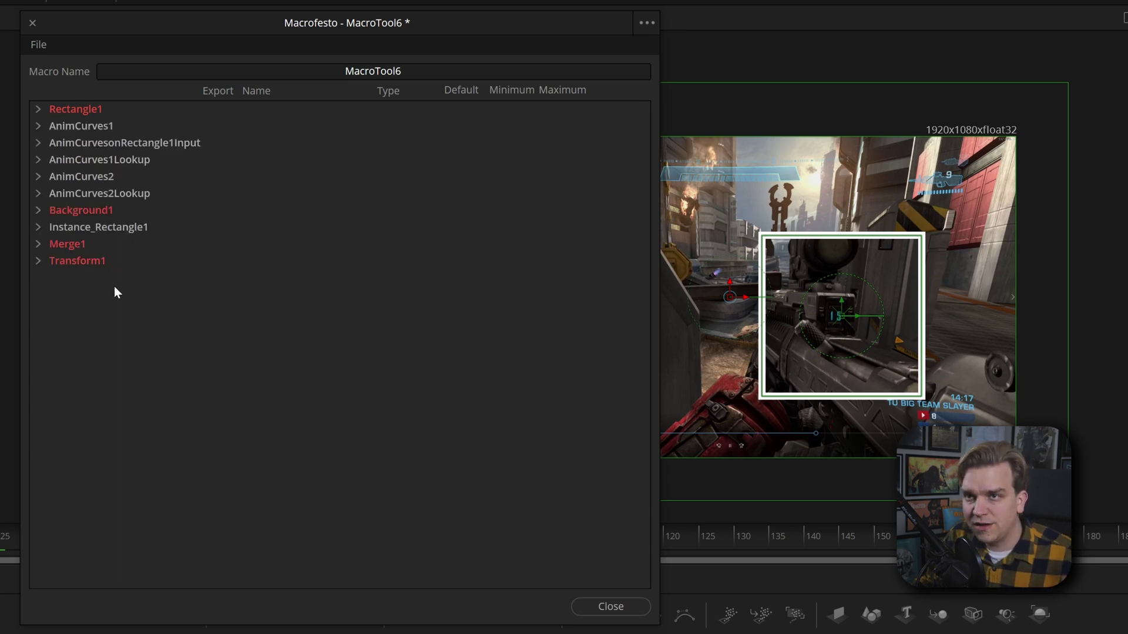
- Open Transform1's parameters in the macro editor and mark Instance_Rectangle1's BorderWidth for export
click(38, 260)
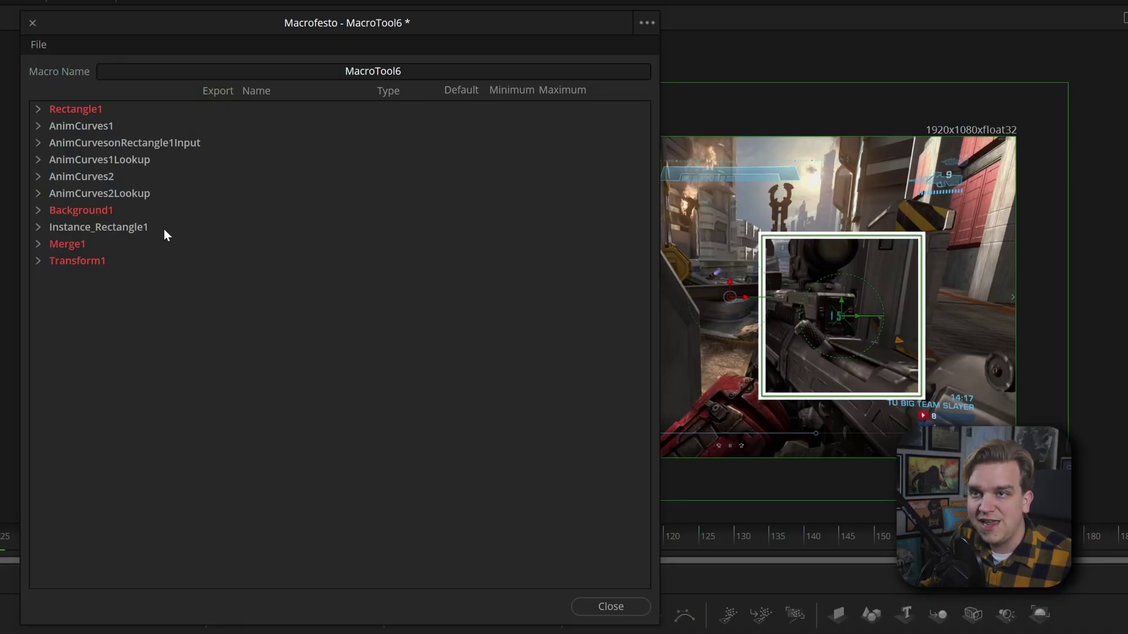
click(38, 227)
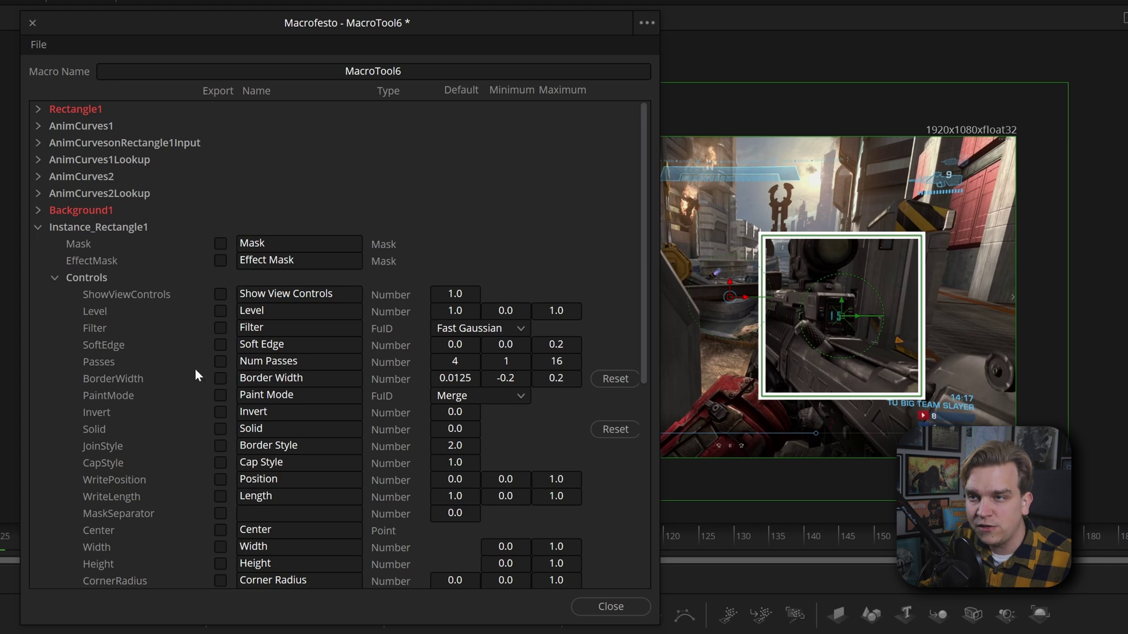
click(220, 378)
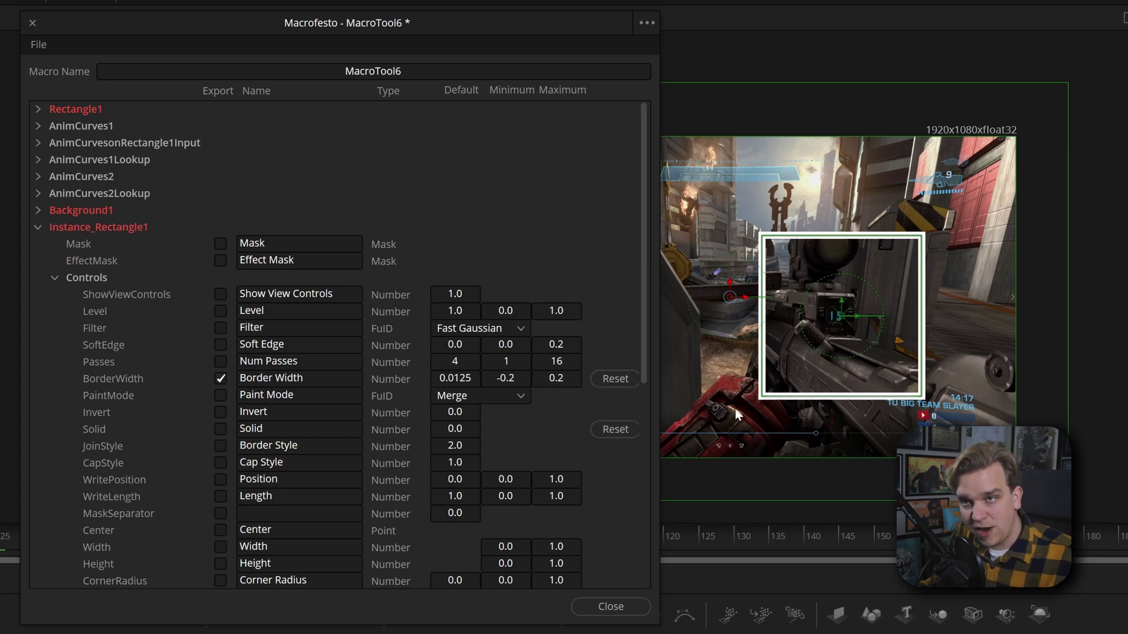
click(38, 230)
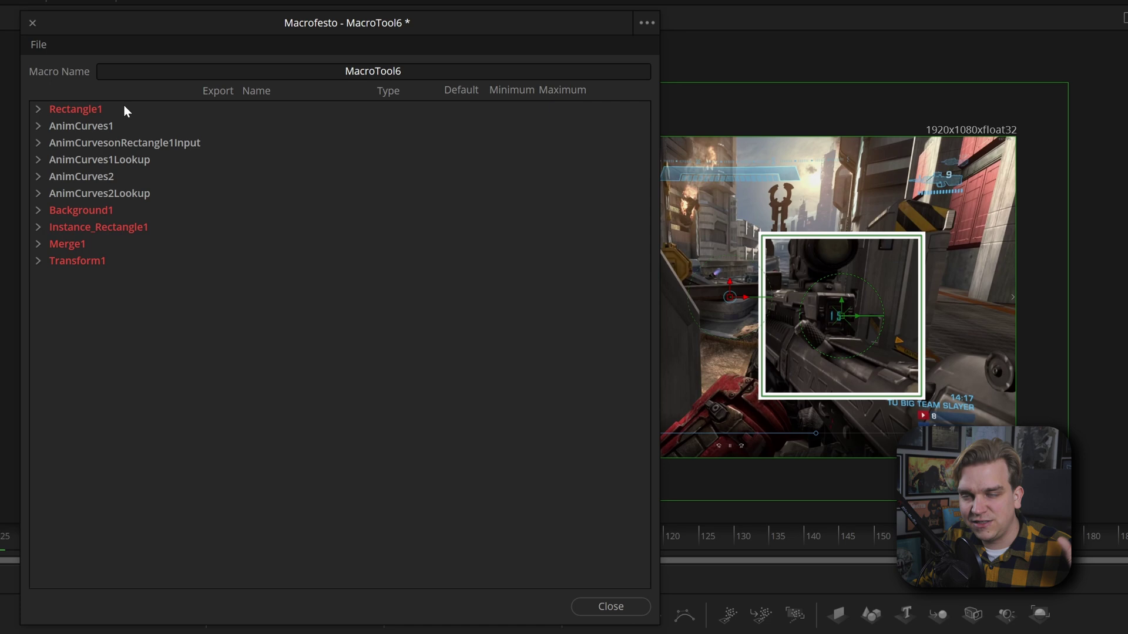
- Mark AnimCurves1's Scale parameter for export in the macro editor and rename it Width
click(34, 128)
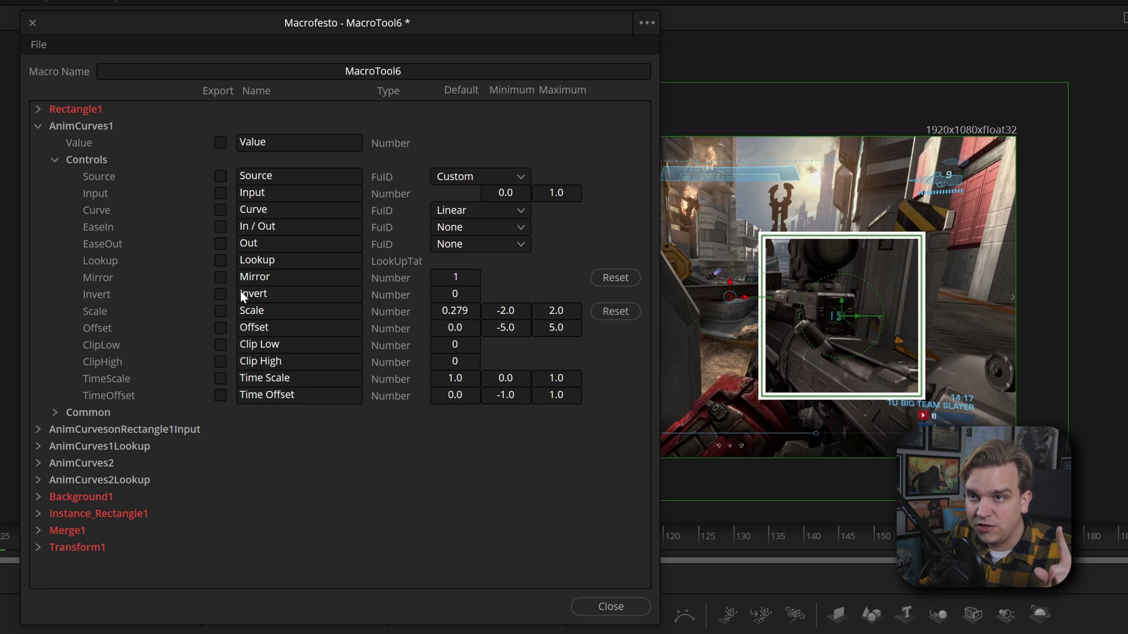
key(BackSpace)
key(BackSpace)
key(BackSpace)
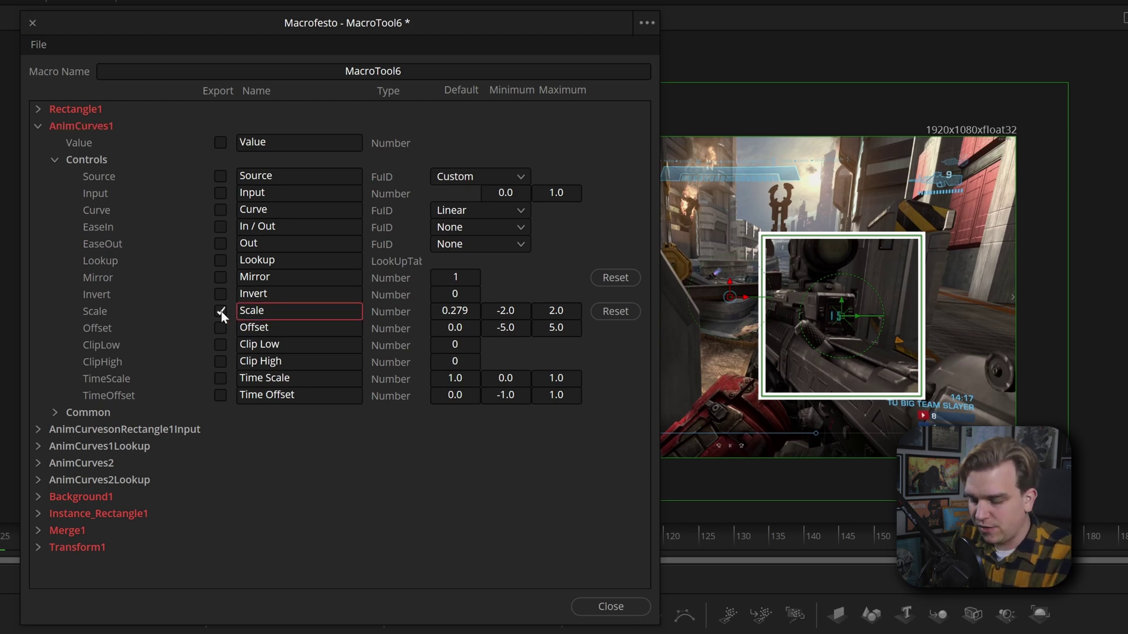
text(Width)
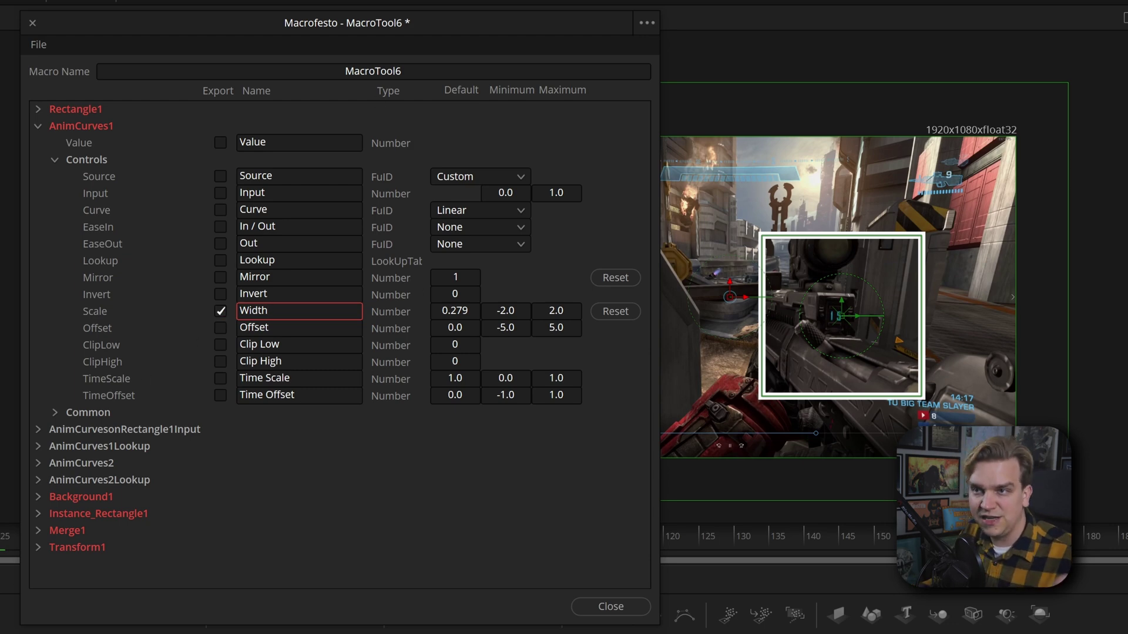
- Mark AnimCurves2's Scale parameter for export in the macro editor and rename it Height
click(38, 468)
scroll(258, 495, down, 5)
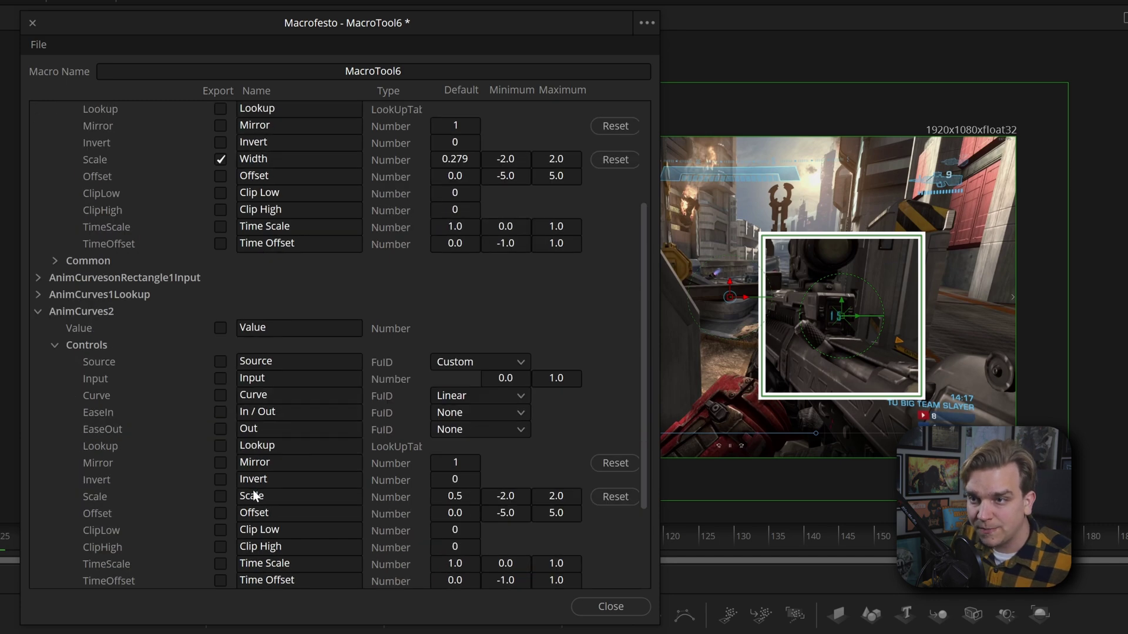
click(221, 497)
click(255, 496)
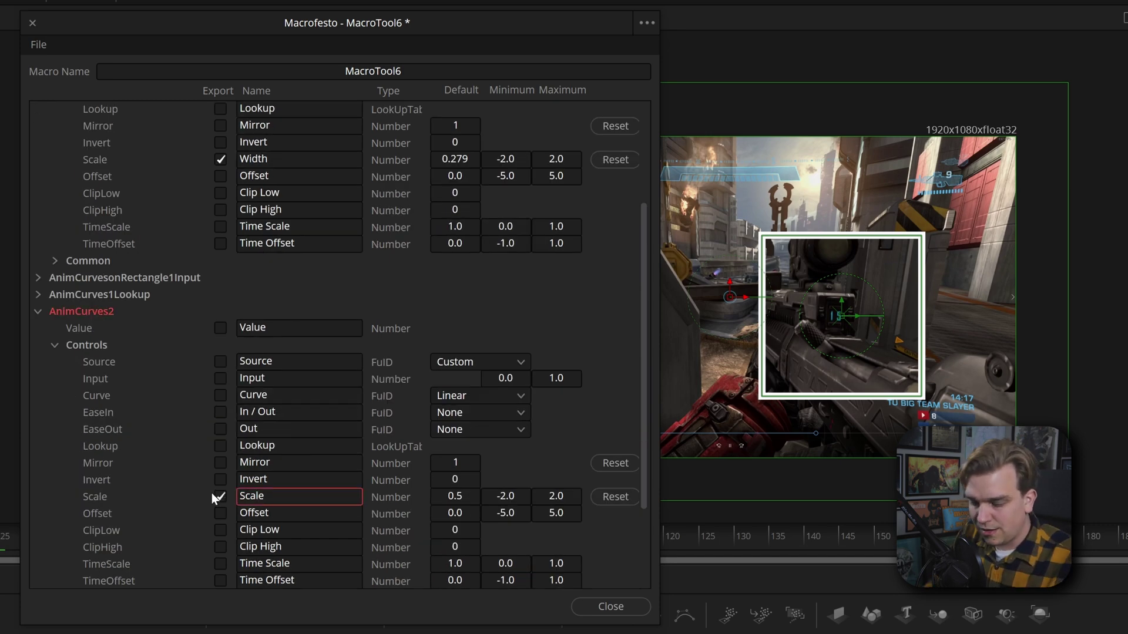
key(BackSpace)
key(BackSpace)
key(BackSpace)
key(BackSpace)
key(BackSpace)
text(Height)
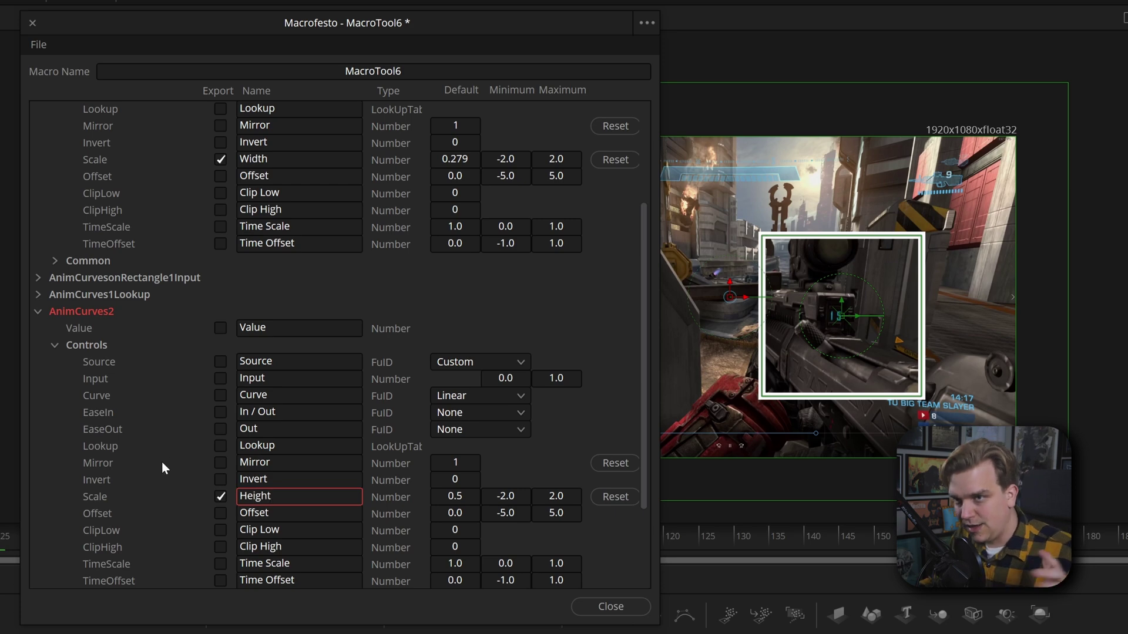
- Name the macro MAGICSQUARE, save it as MAGICSQUARE.setting in the Presets test folder, and close the macro editor
scroll(171, 452, up, 5)
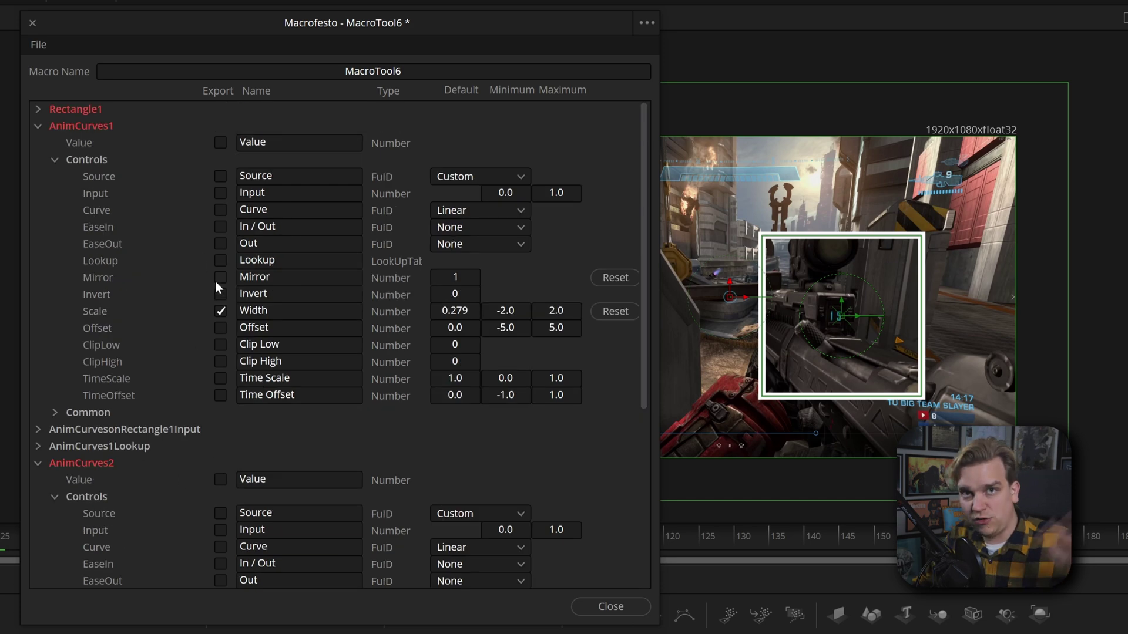
click(411, 70)
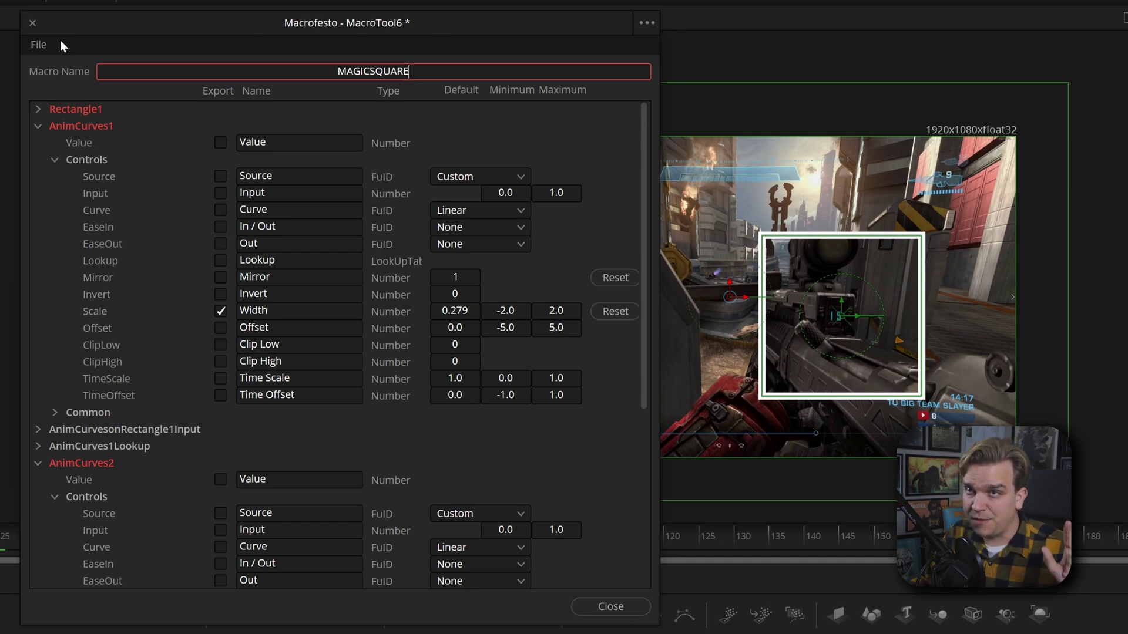
click(39, 46)
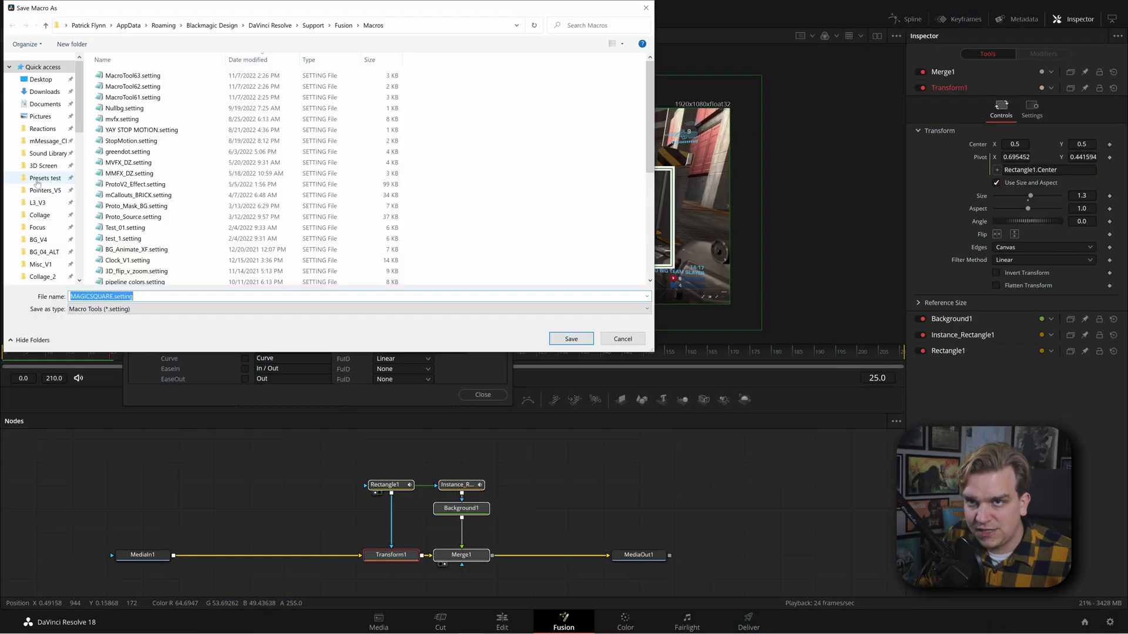
click(45, 178)
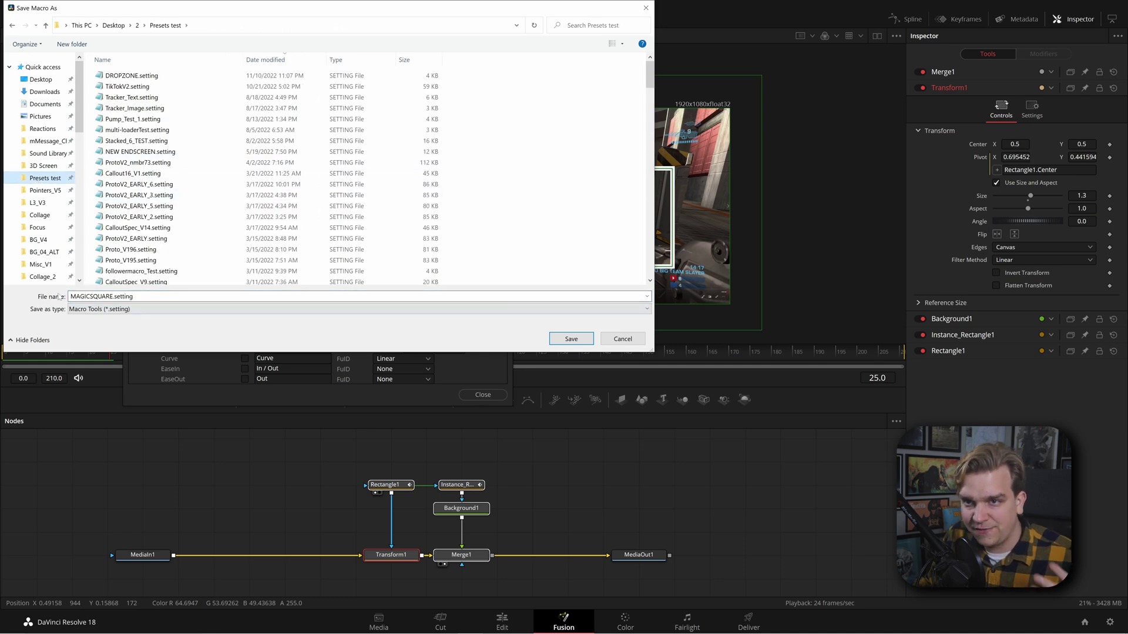
click(571, 339)
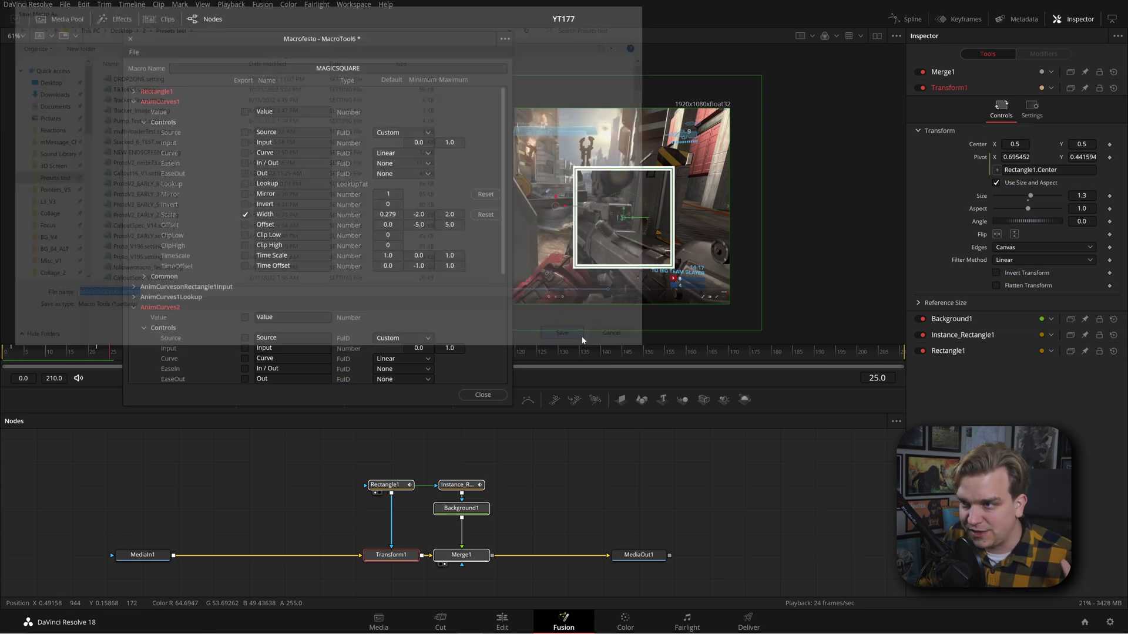
click(482, 394)
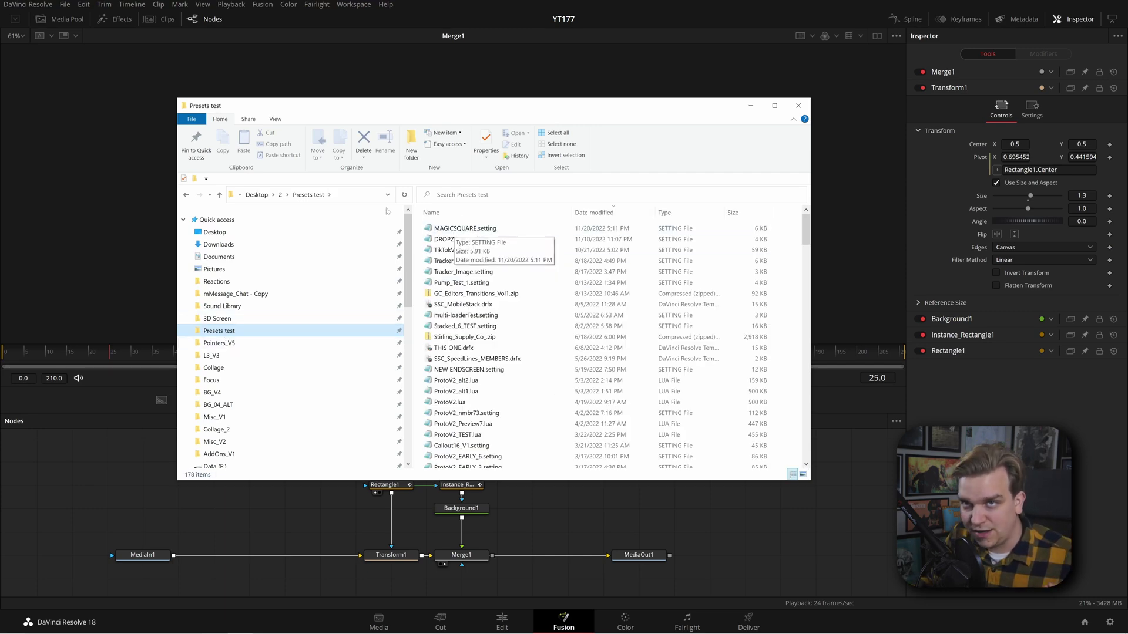
- Return to the Fusion page and display the Edit Effects templates in the effects library
click(116, 483)
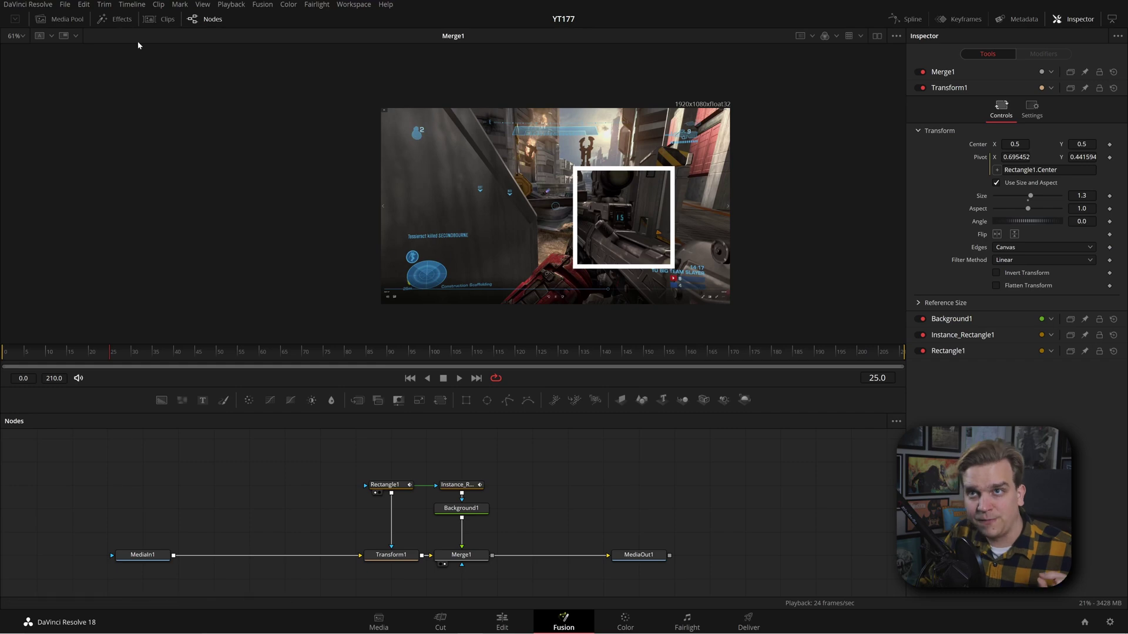
click(120, 20)
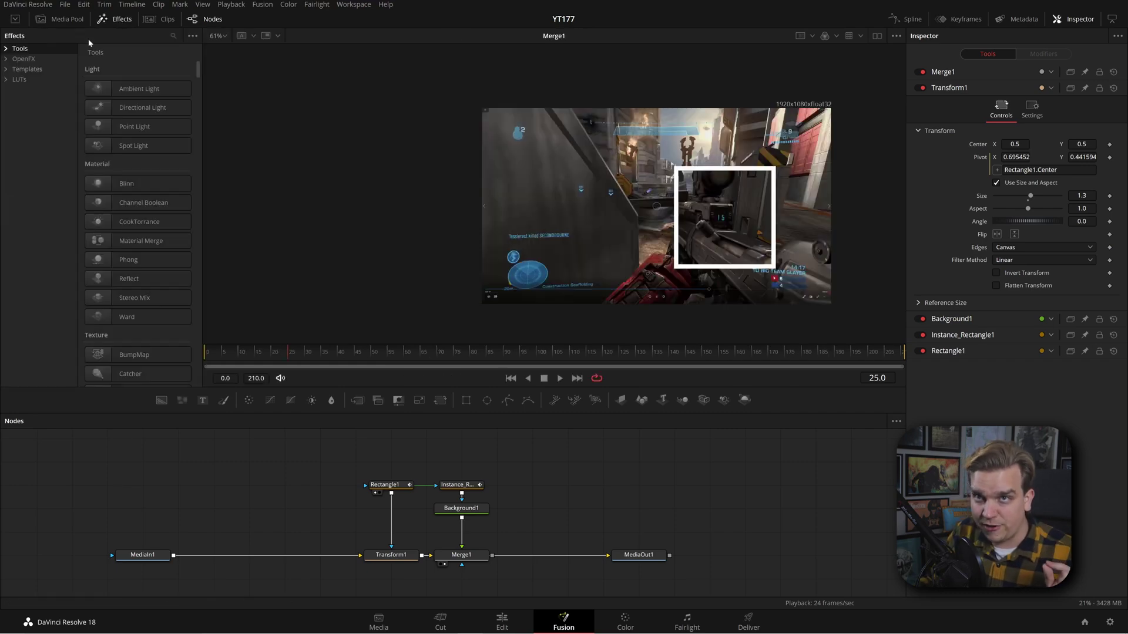
click(16, 80)
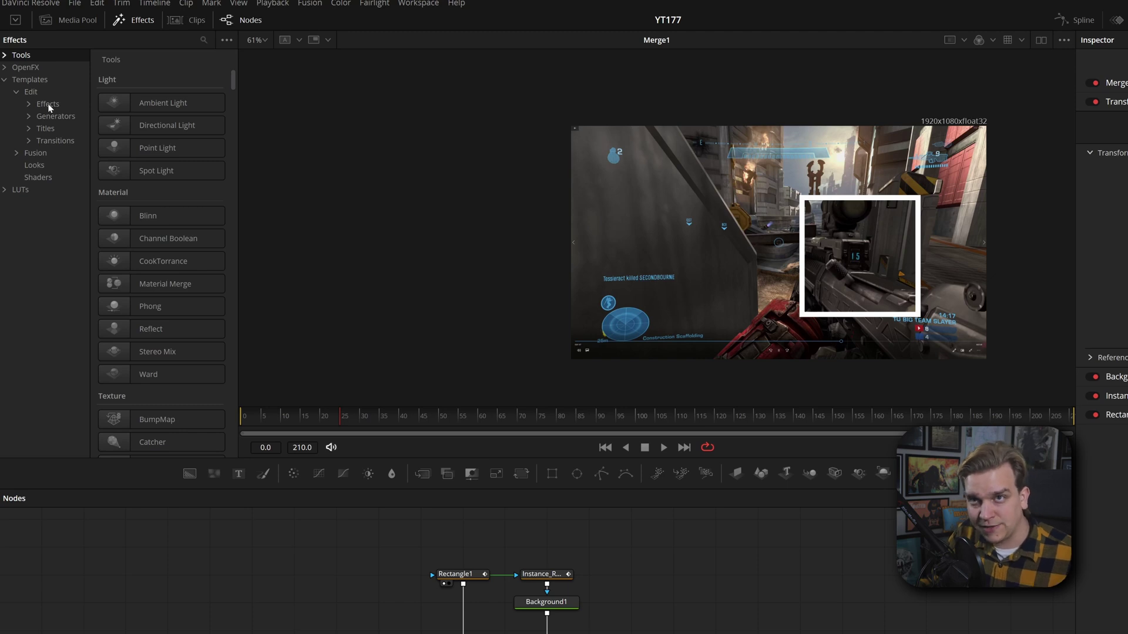
click(51, 104)
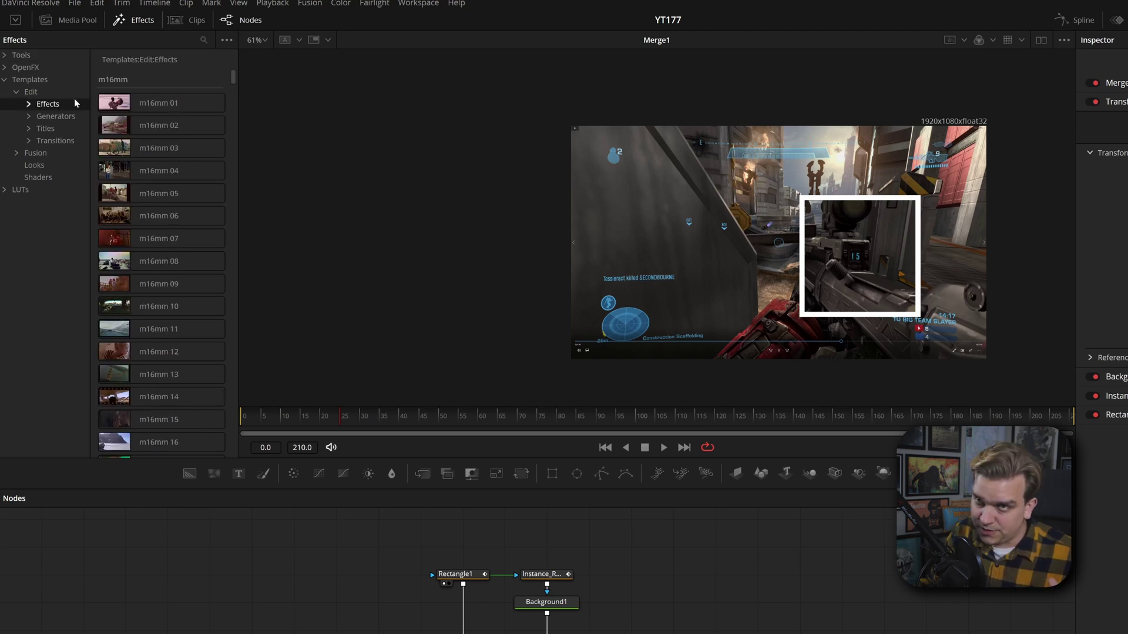
scroll(189, 205, down, 8)
scroll(189, 205, down, 15)
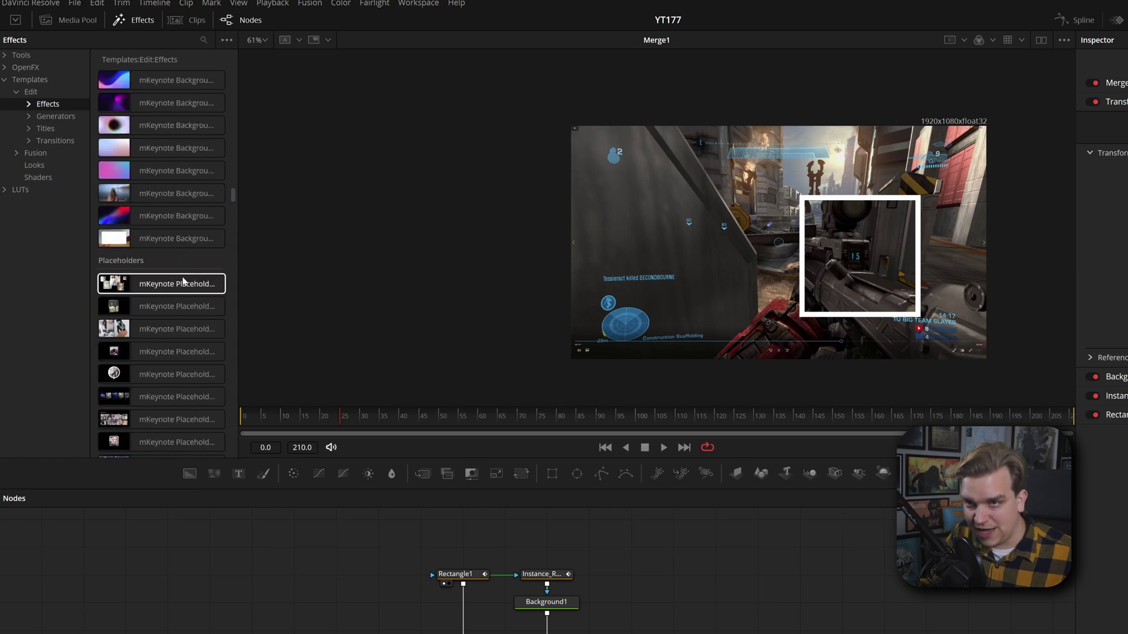
scroll(184, 275, up, 20)
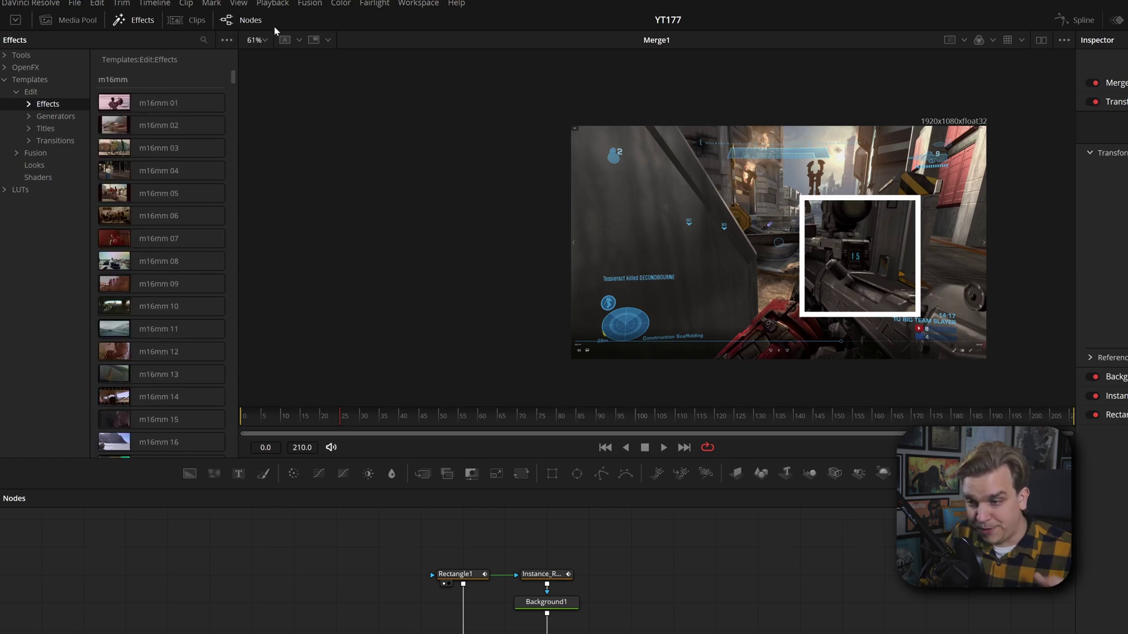
- Add MAGICSQUARE.setting from the Presets test folder to the Edit Effects templates
key(alt+Tab)
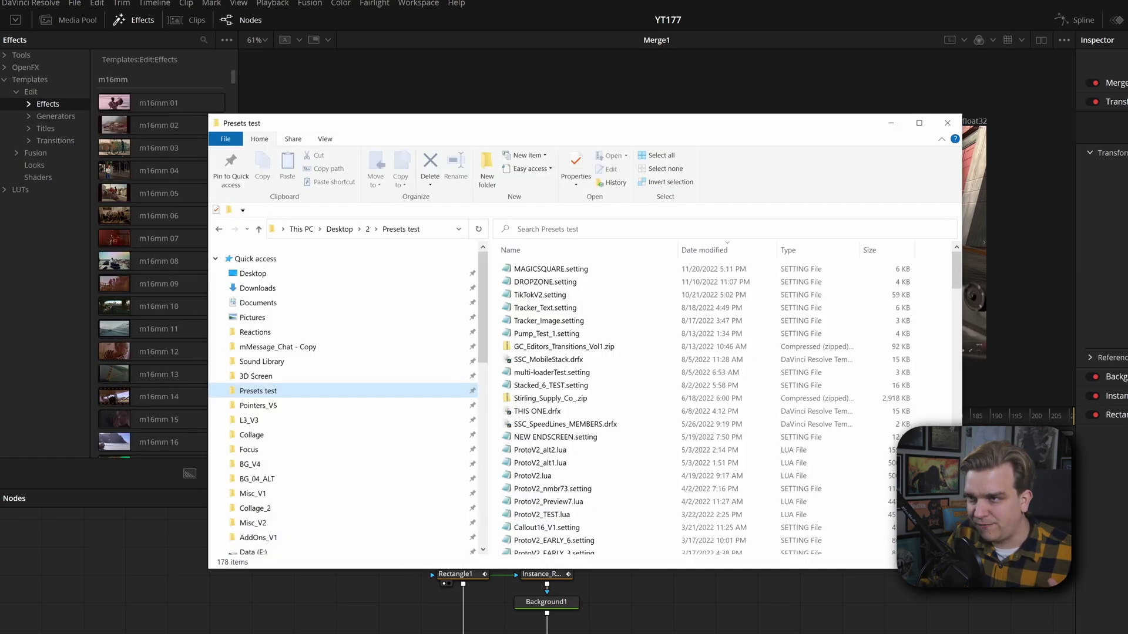
drag(529, 270, 192, 114)
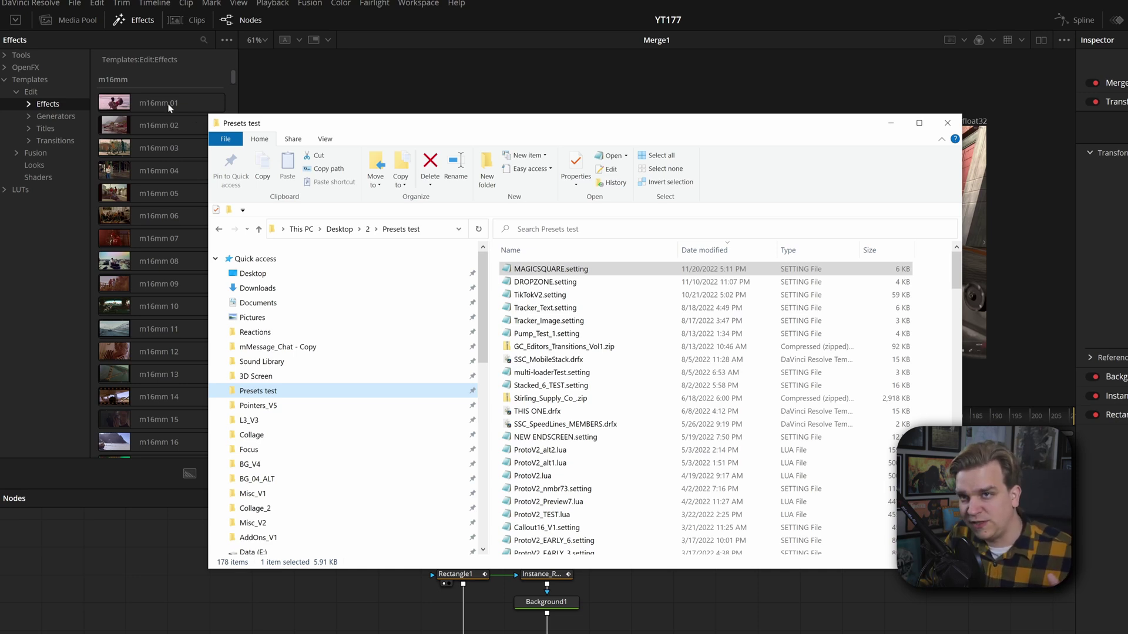
click(149, 238)
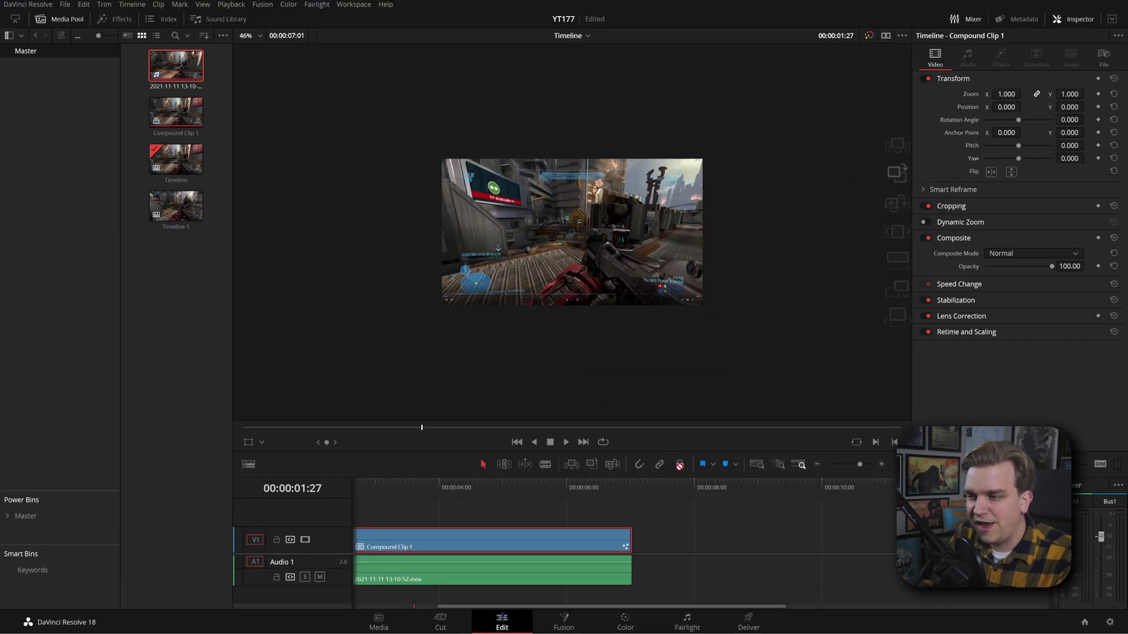
- Place another copy of the gameplay footage after Compound Clip 1 on the timeline and convert it into a new compound clip
drag(175, 65, 705, 548)
click(663, 496)
scroll(659, 538, right, 2)
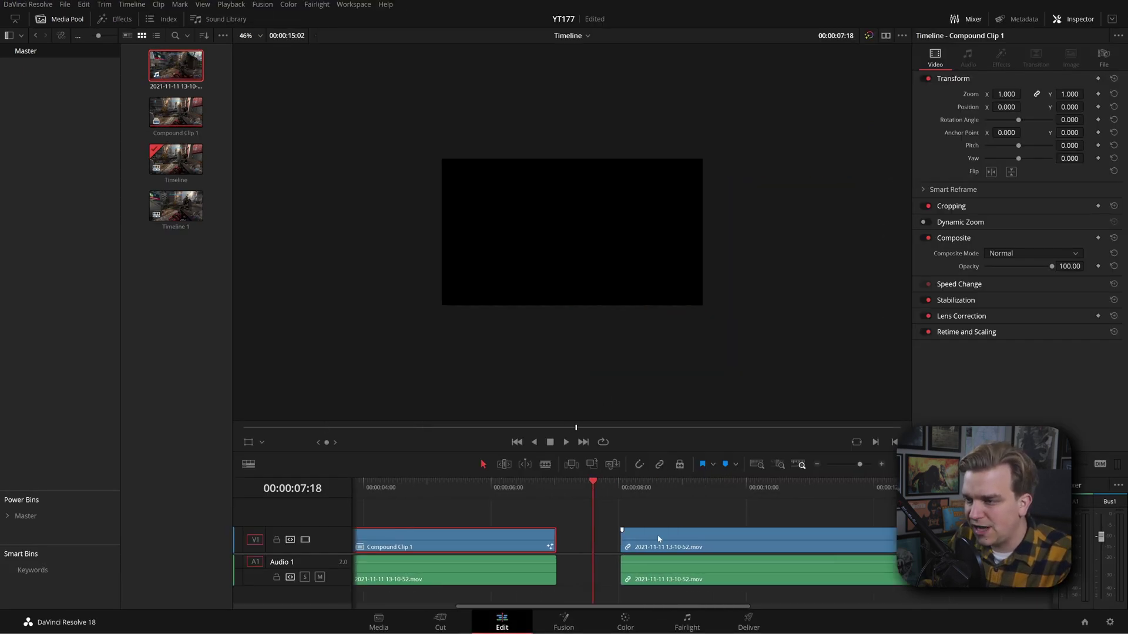
right_click(666, 541)
click(690, 286)
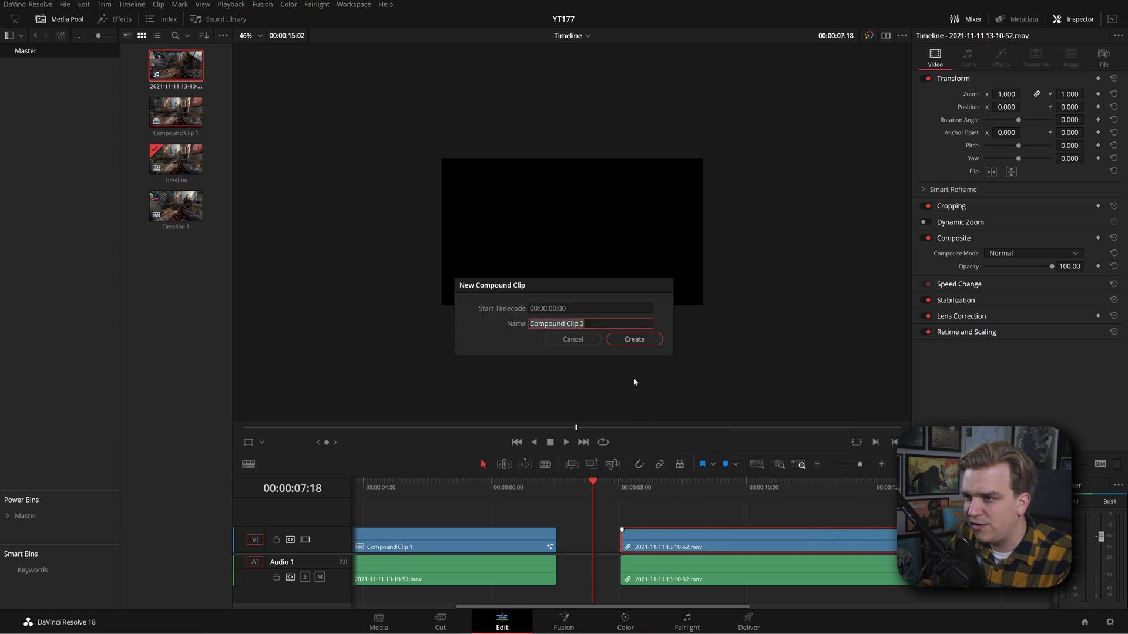
click(634, 338)
scroll(537, 266, up, 2)
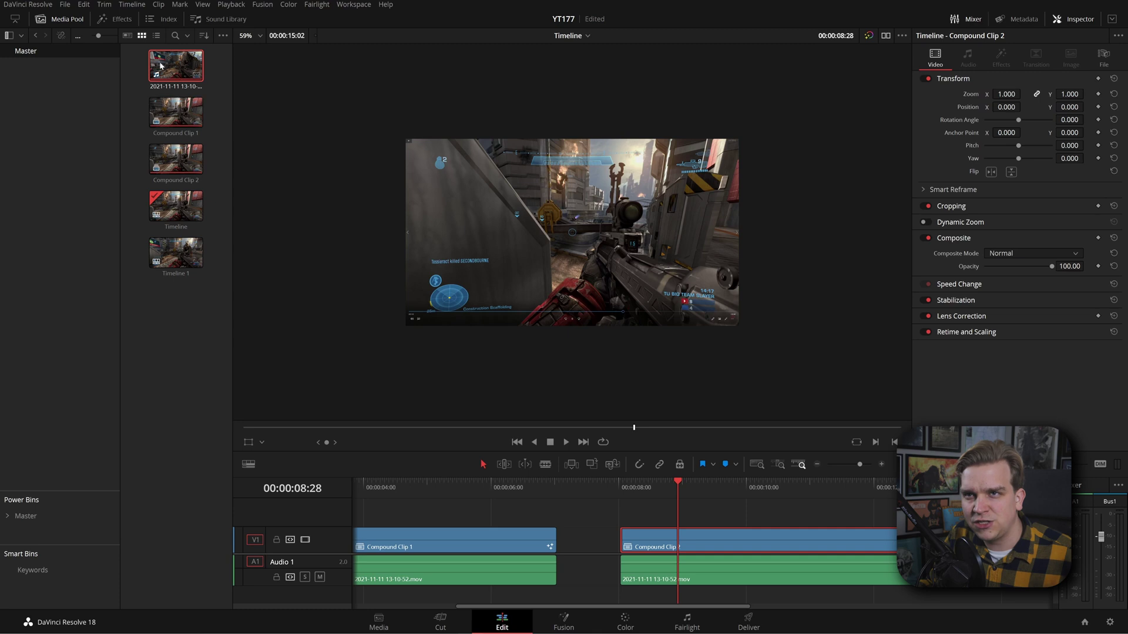
- Place an Adjustment Clip on a new video track V2 above Compound Clip 2
click(122, 20)
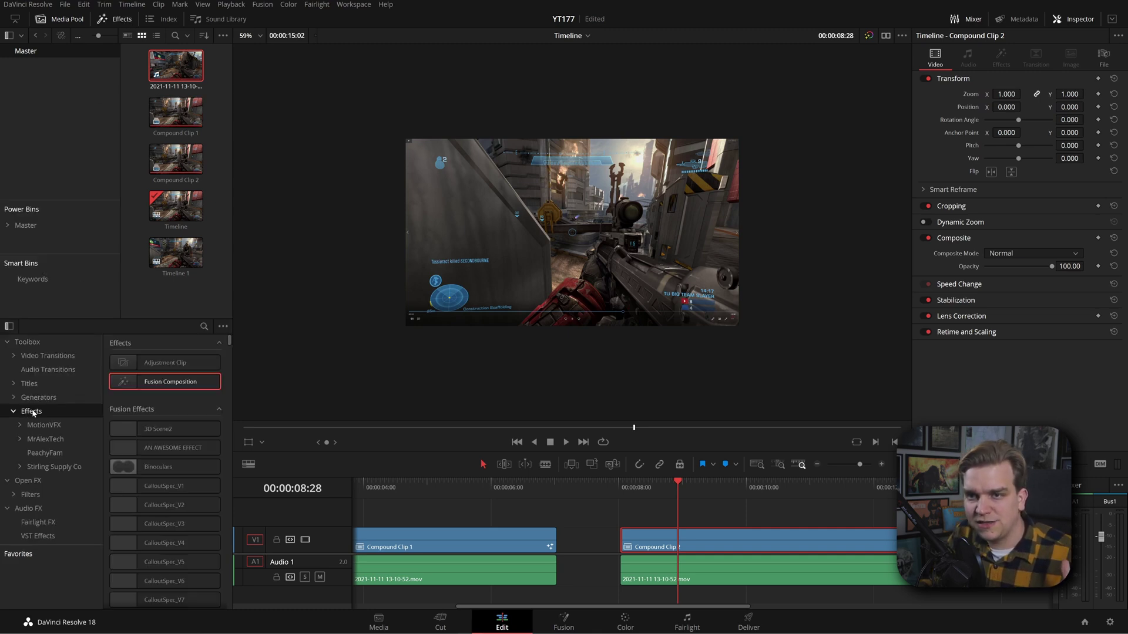
scroll(147, 420, down, 10)
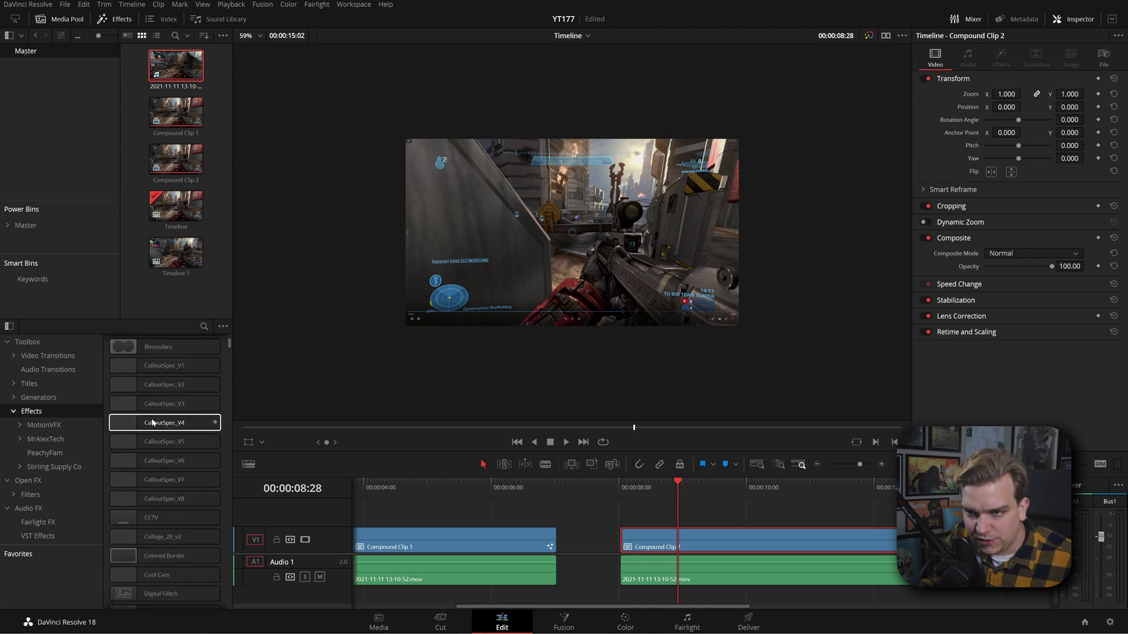
scroll(156, 423, down, 2)
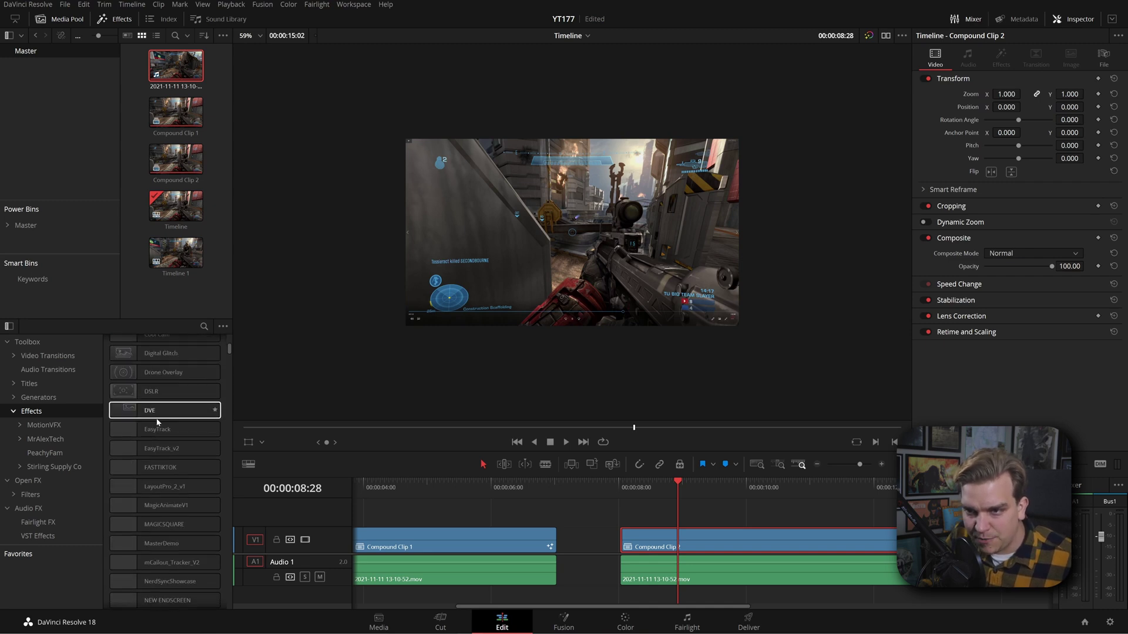
scroll(156, 424, down, 2)
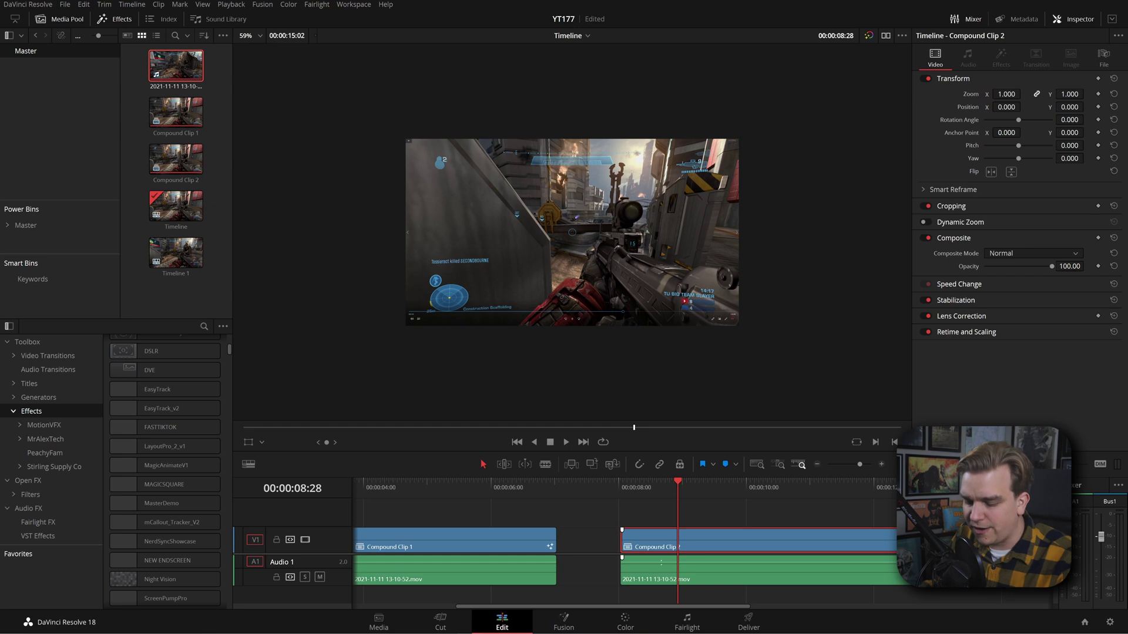
scroll(628, 551, down, 4)
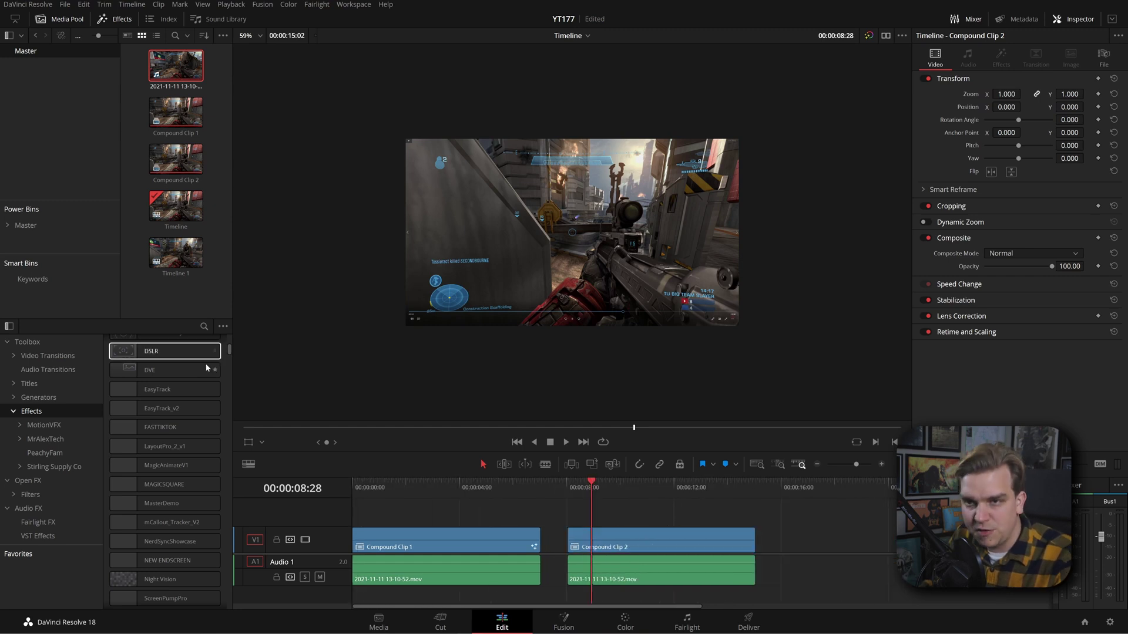
scroll(147, 446, up, 10)
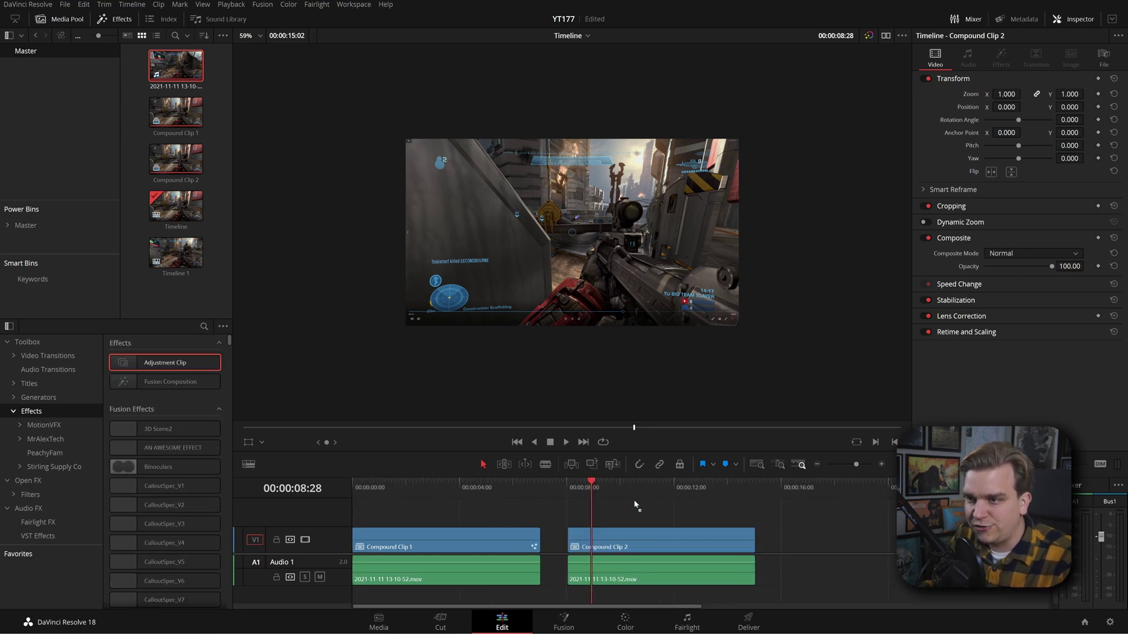
mouse_move(634, 504)
mouse_down()
mouse_move(592, 517)
mouse_move(615, 495)
mouse_up()
- Apply the MAGICSQUARE effect to the adjustment clip above Compound Clip 2
scroll(181, 484, down, 8)
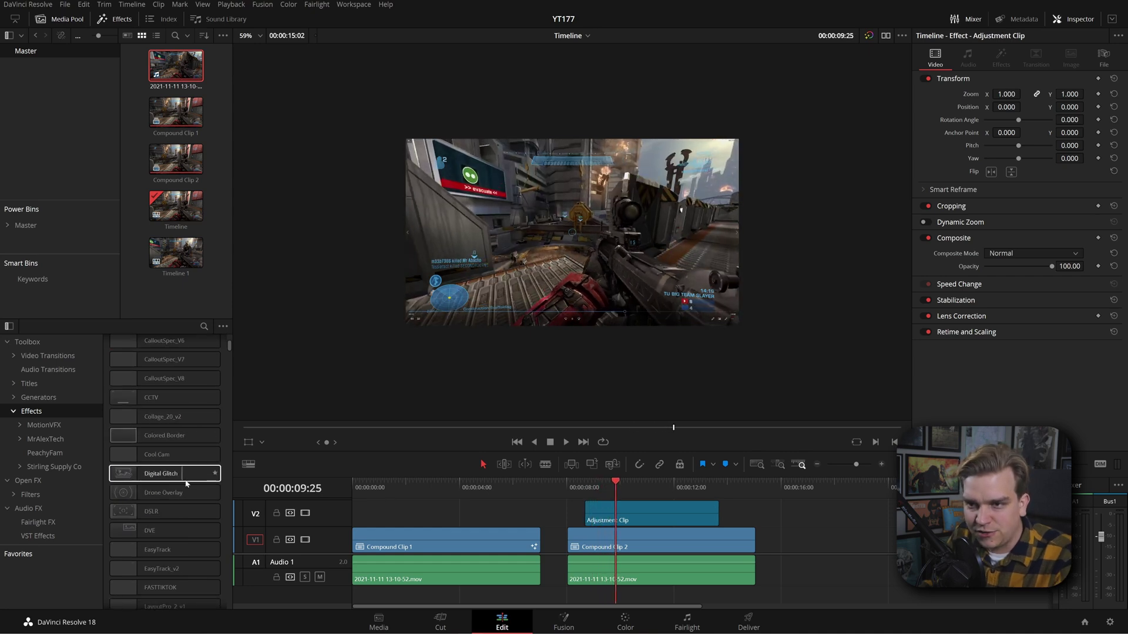
scroll(191, 492, down, 2)
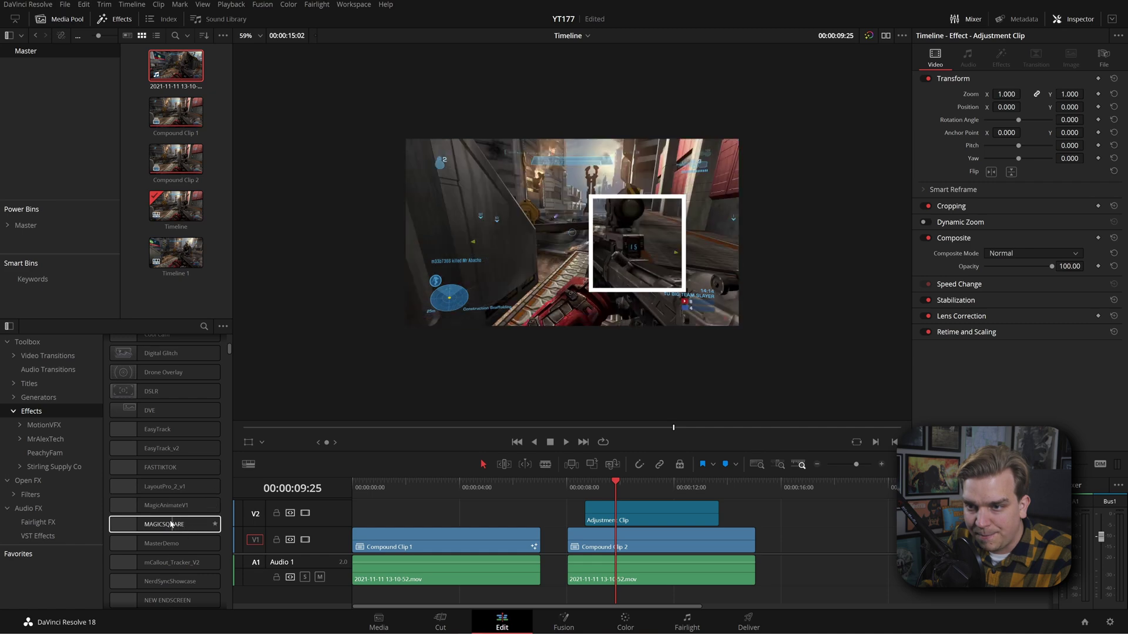
drag(190, 523, 532, 503)
drag(621, 517, 621, 516)
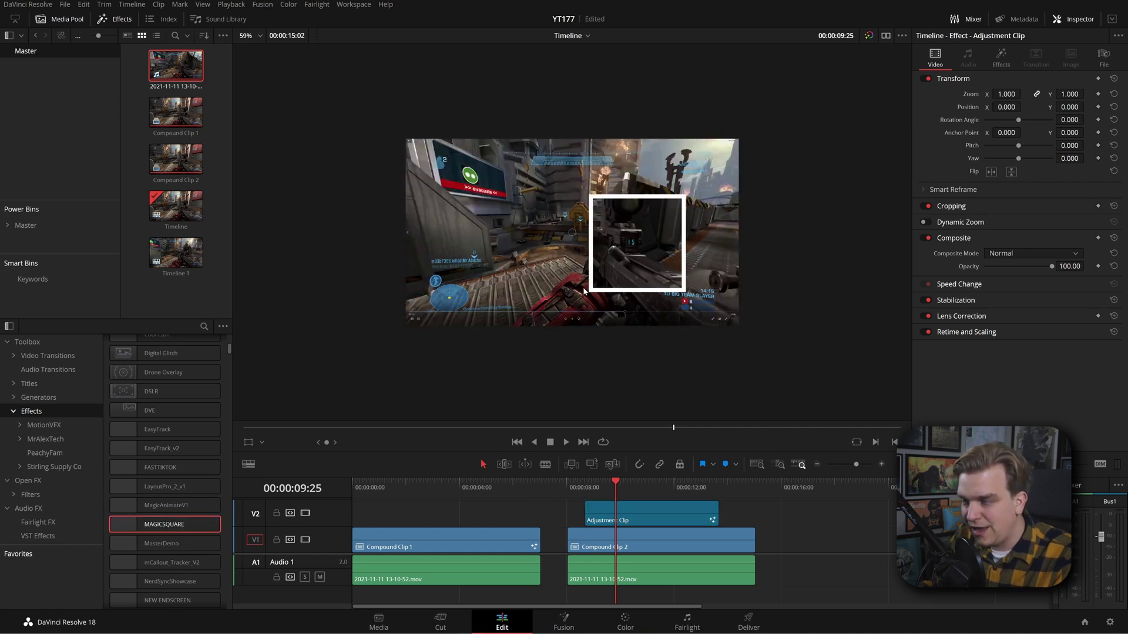
- Play back the timeline at the adjustment clip's start and near its end to check the box animation
click(578, 490)
key(space)
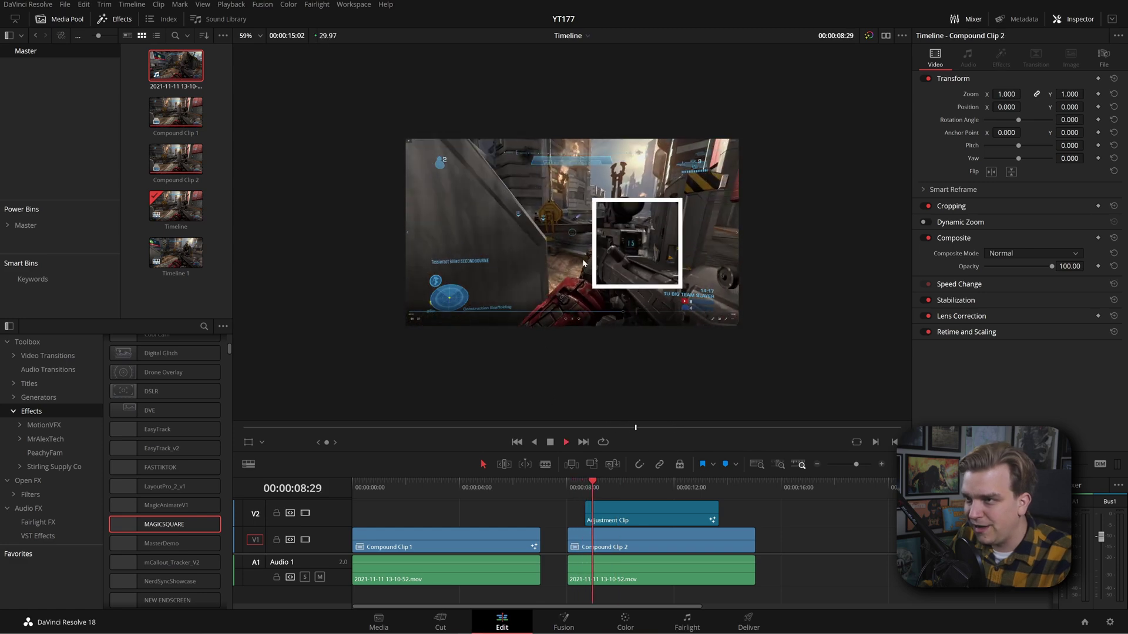
click(688, 487)
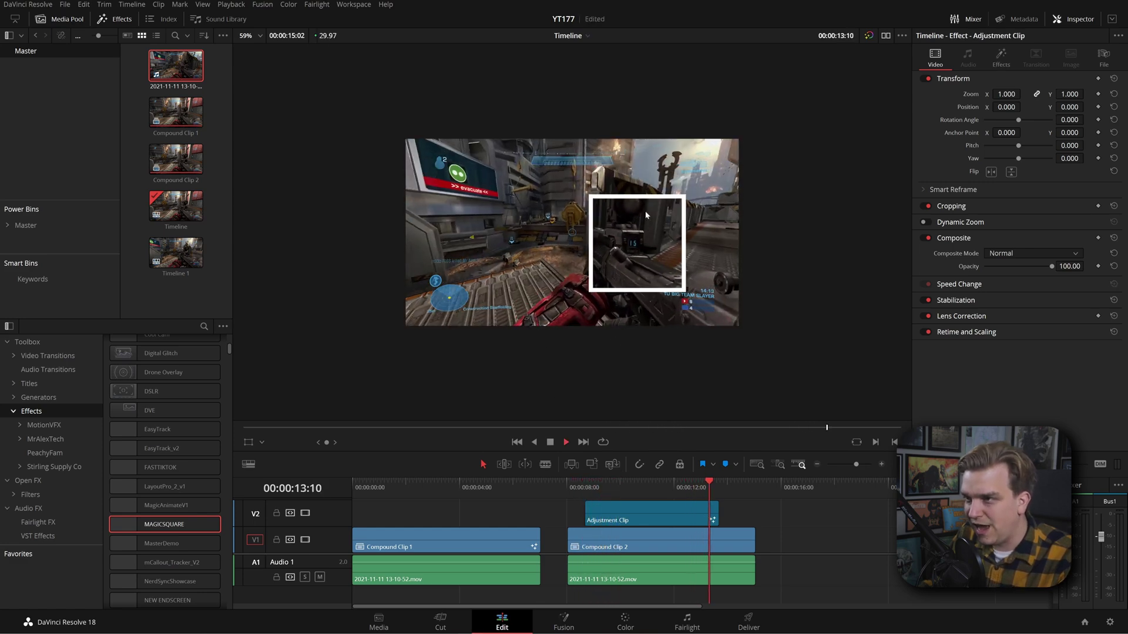
- Open the MAGICSQUARE effect controls of the adjustment clip on V2 and set the box's width to 0.304 and height to about 0.74
key(space)
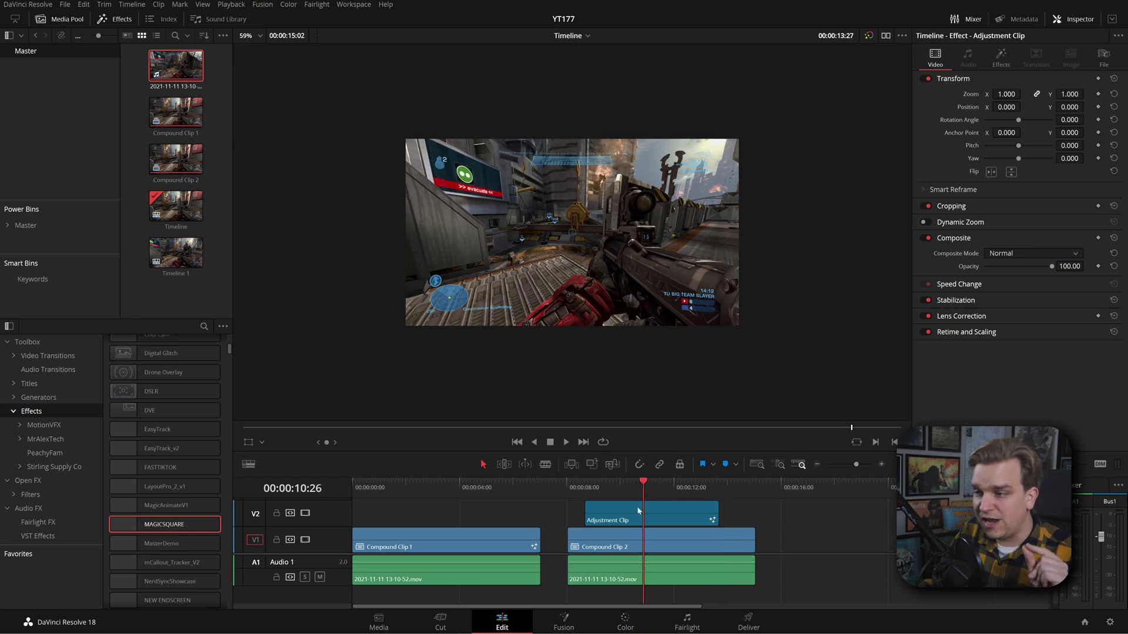
click(615, 519)
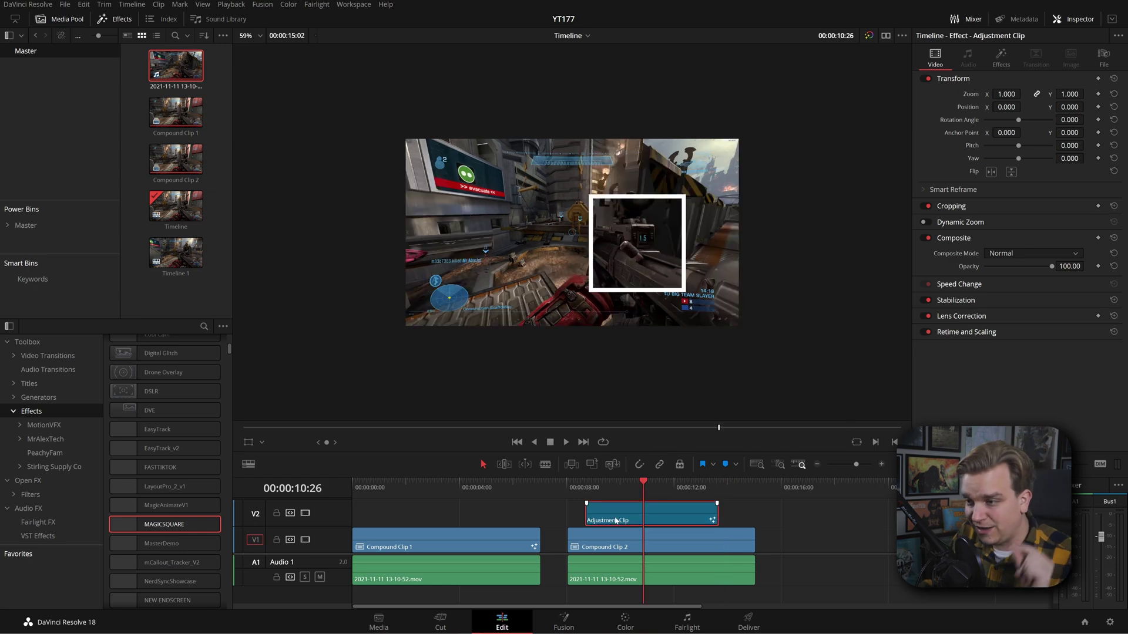
click(1001, 56)
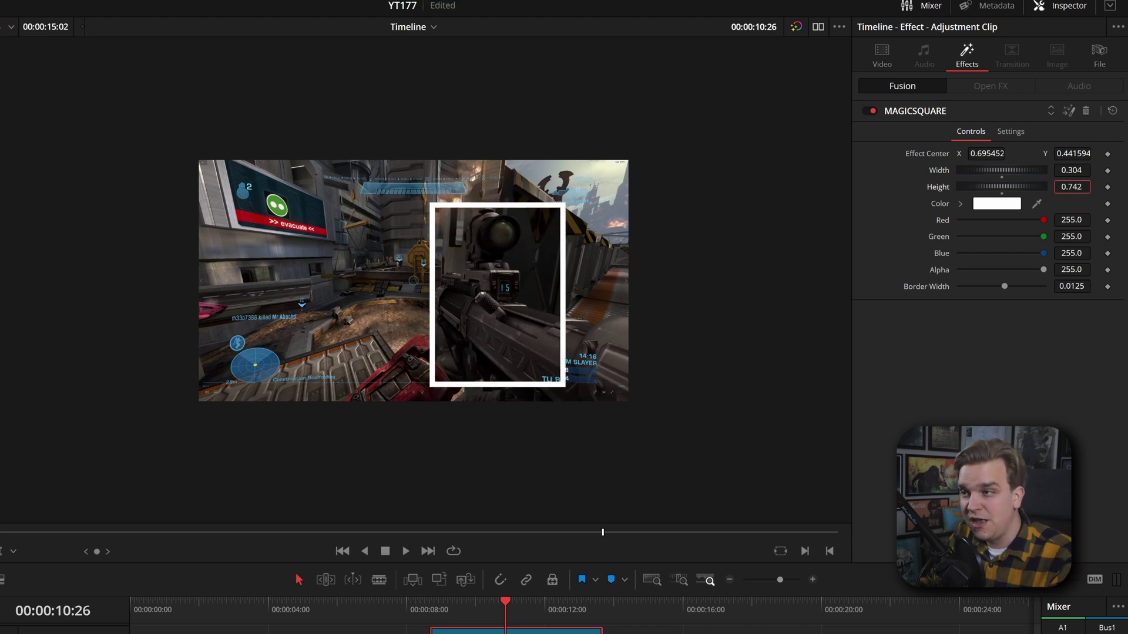
- At 00:00:09:21, restyle the box in magenta with a 0.01 border and move its effect center to about X 0.517, Y 0.523
drag(506, 602, 468, 614)
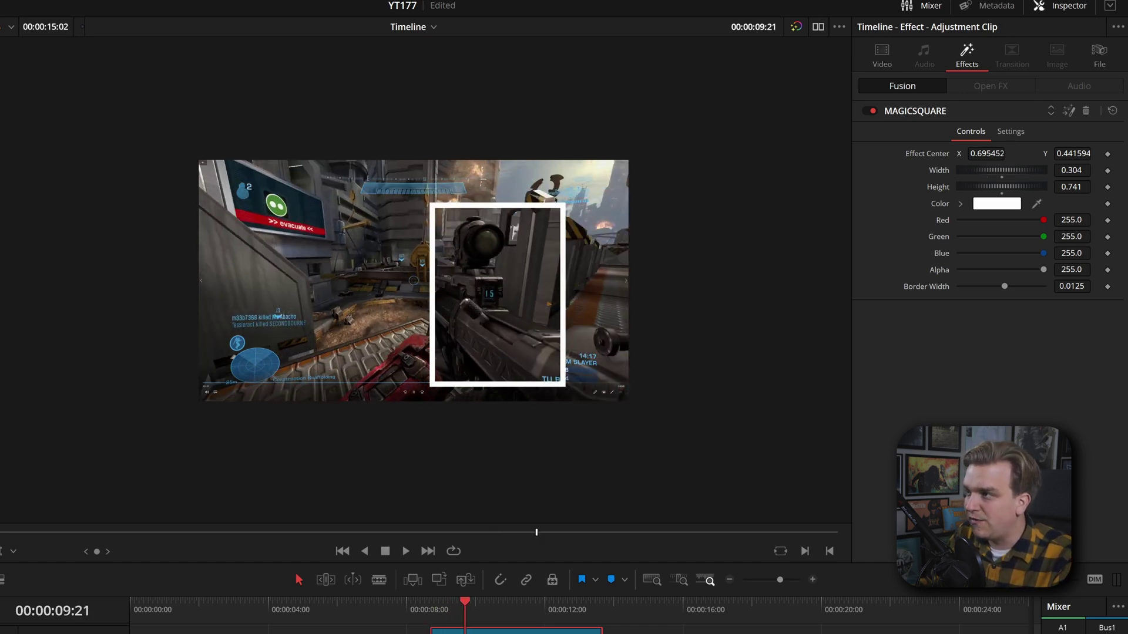
mouse_move(986, 153)
mouse_down()
mouse_move(958, 154)
mouse_move(977, 153)
mouse_up()
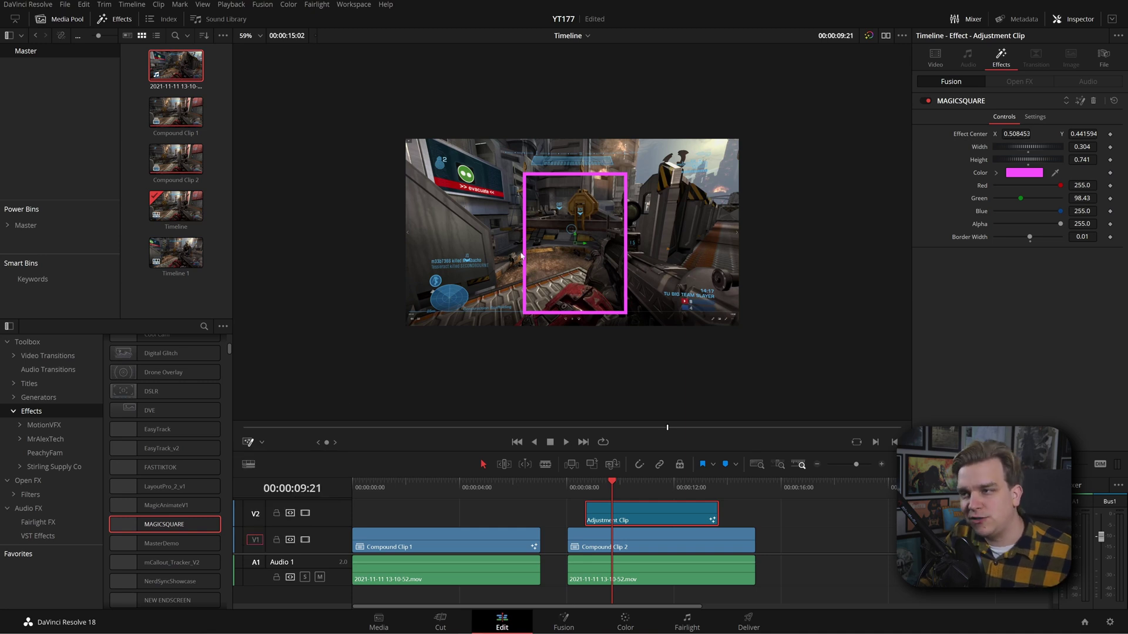
scroll(539, 313, up, 5)
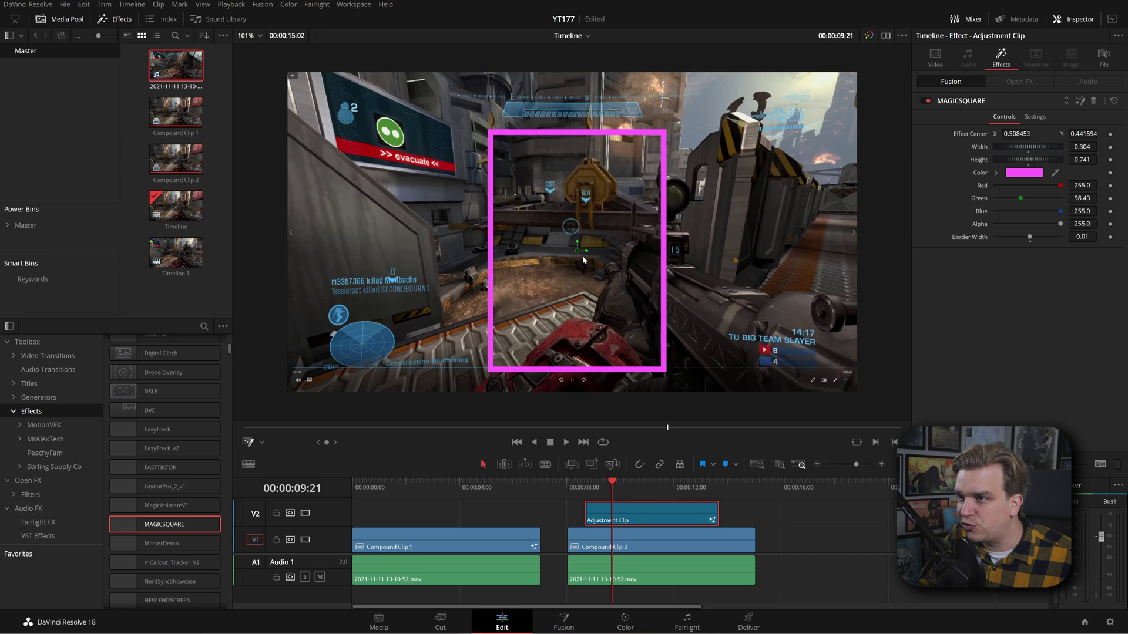
drag(577, 251, 614, 211)
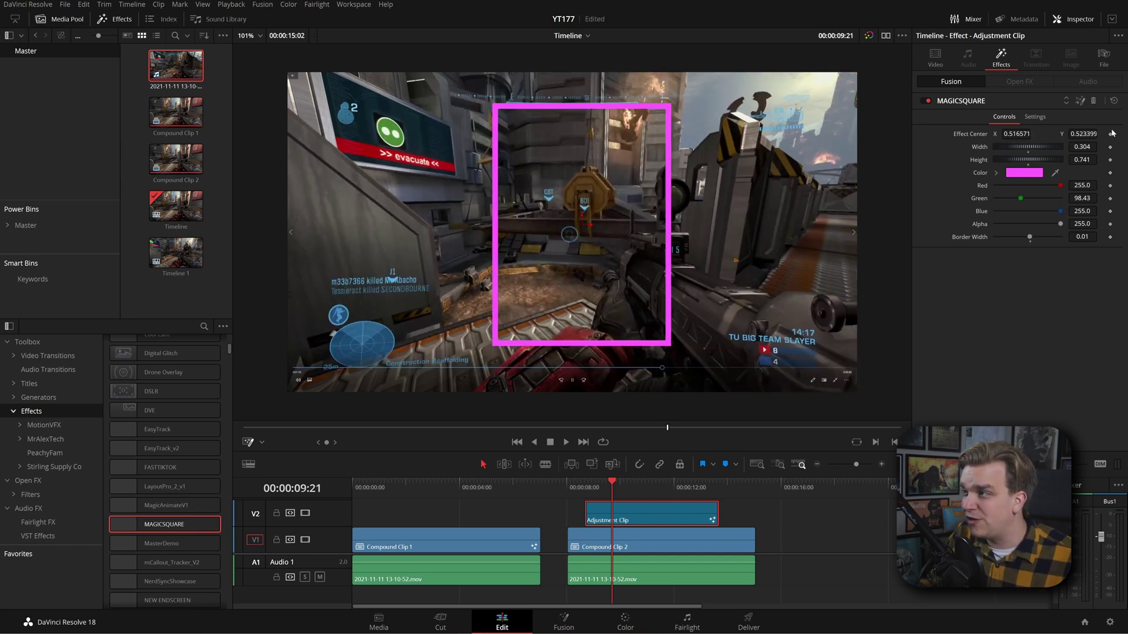